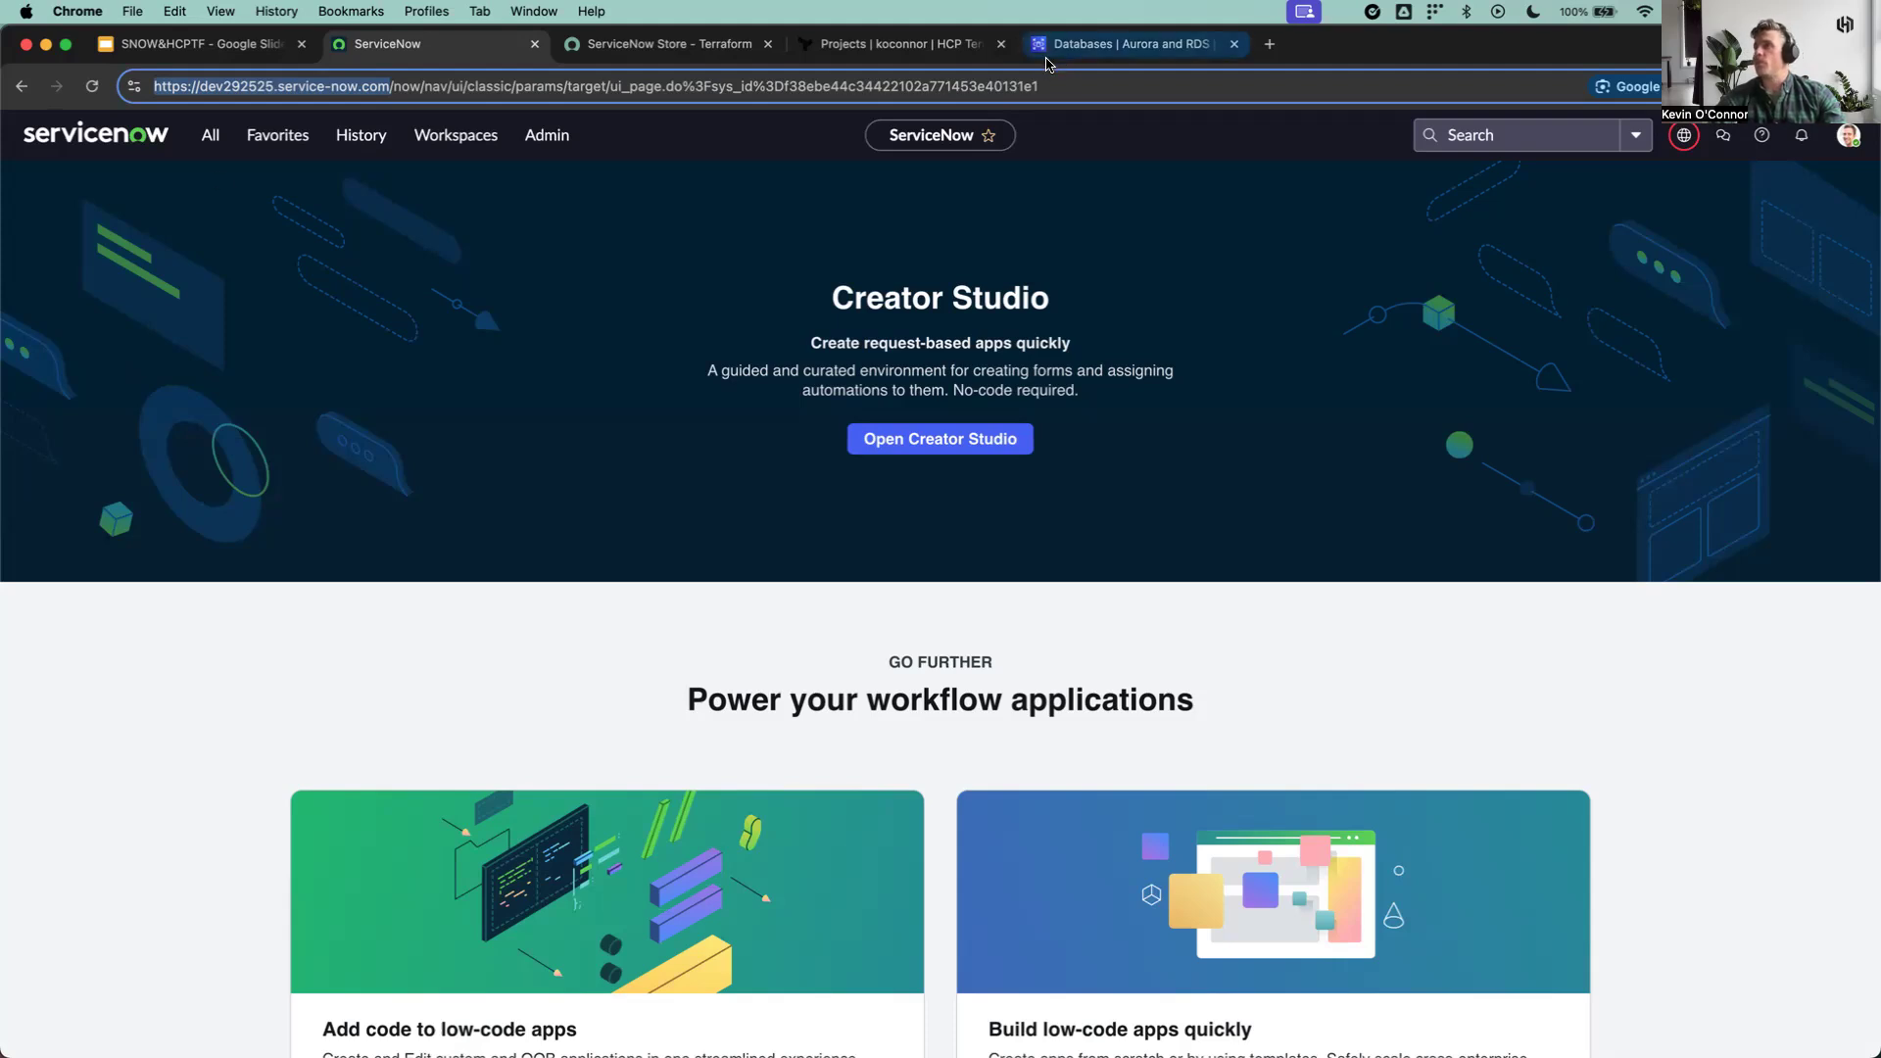
Step: View the Terraform app's ServiceNow Store listing and open the Terraform Configs list in the ServiceNow instance
{"action": "left_click", "coordinate": [676, 51]}
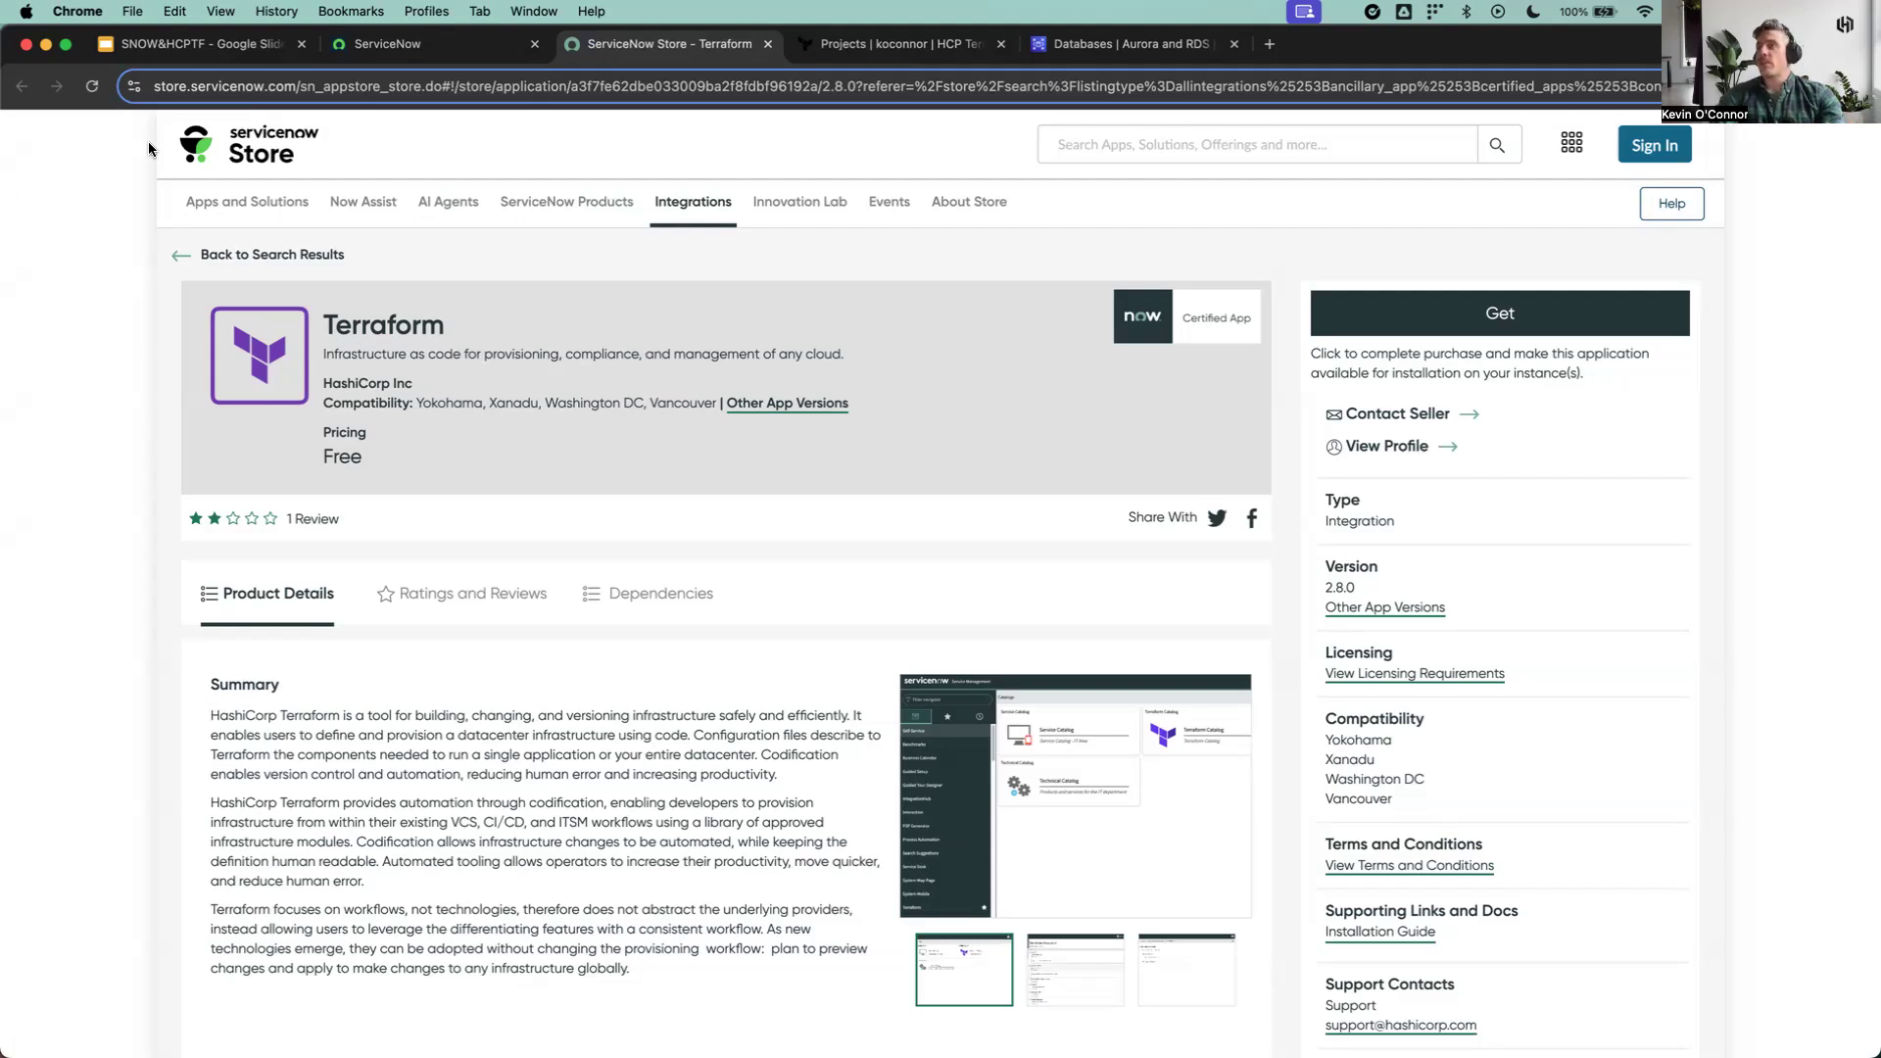
{"action": "left_click", "coordinate": [444, 45]}
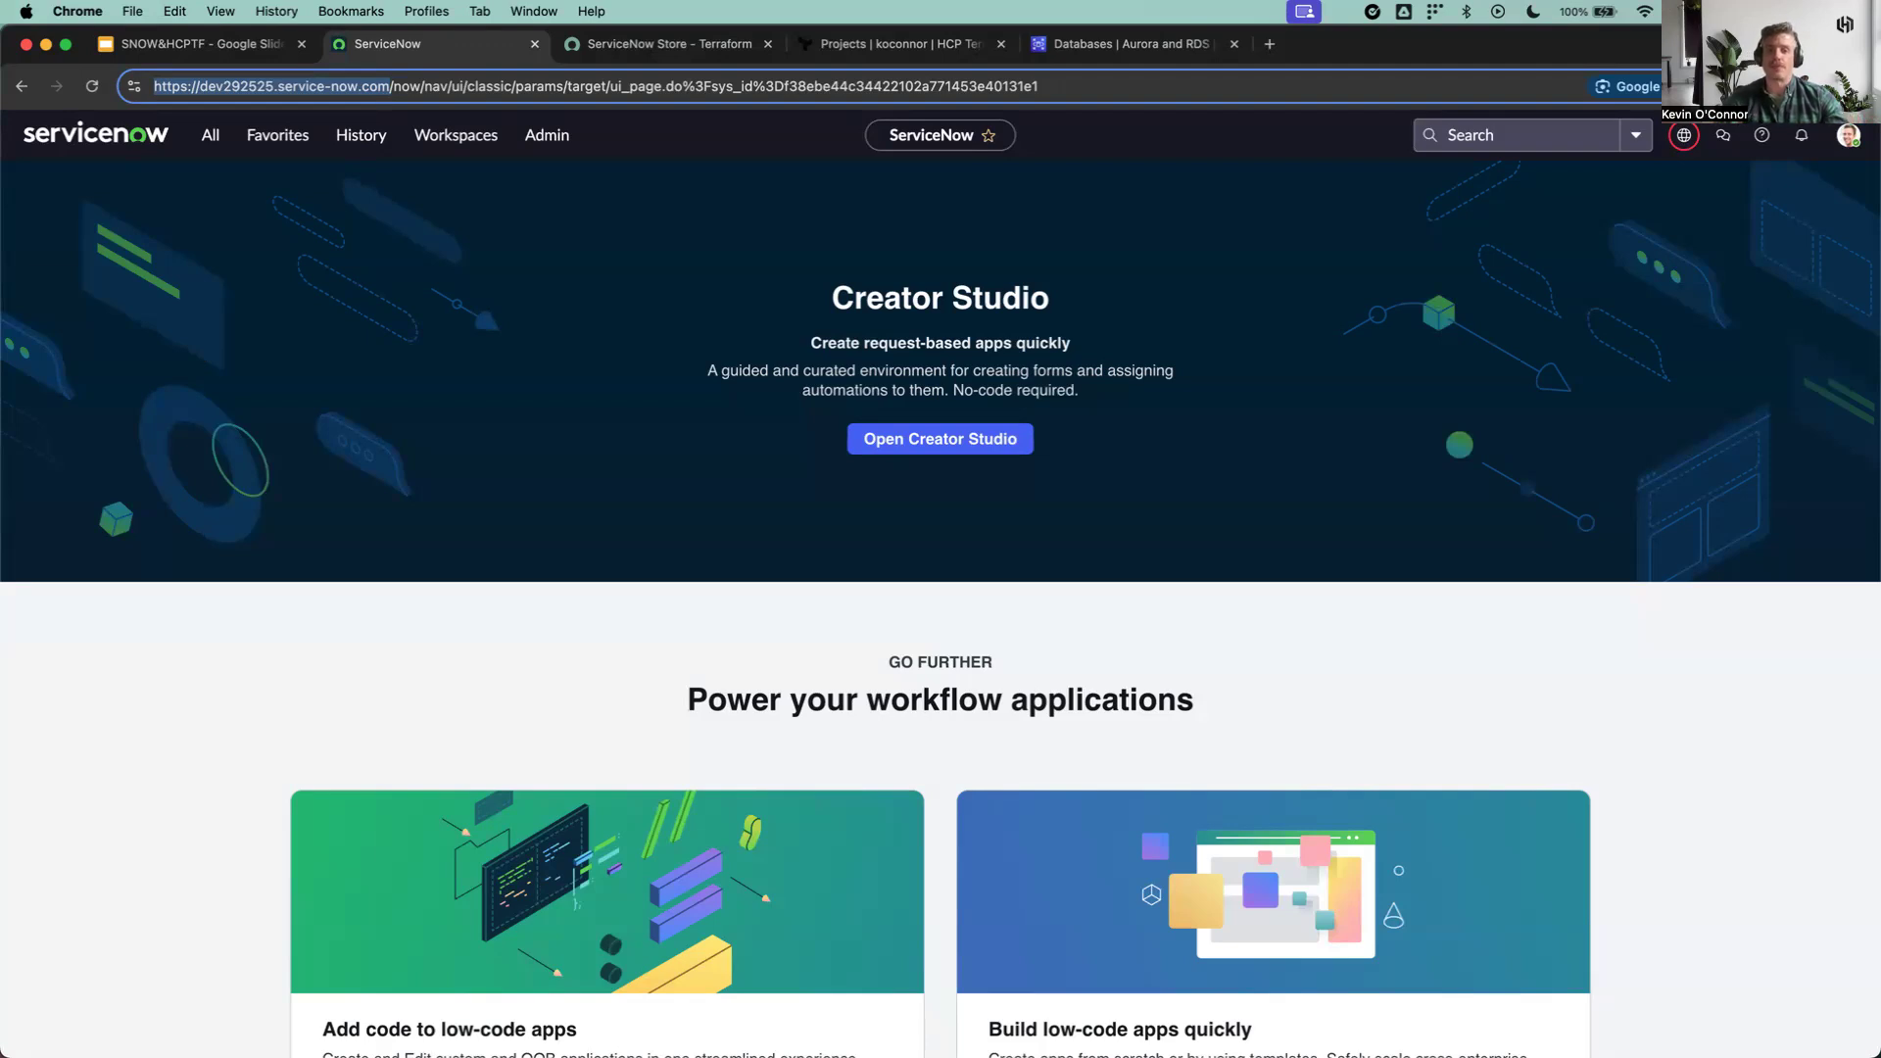
{"action": "left_click", "coordinate": [207, 135]}
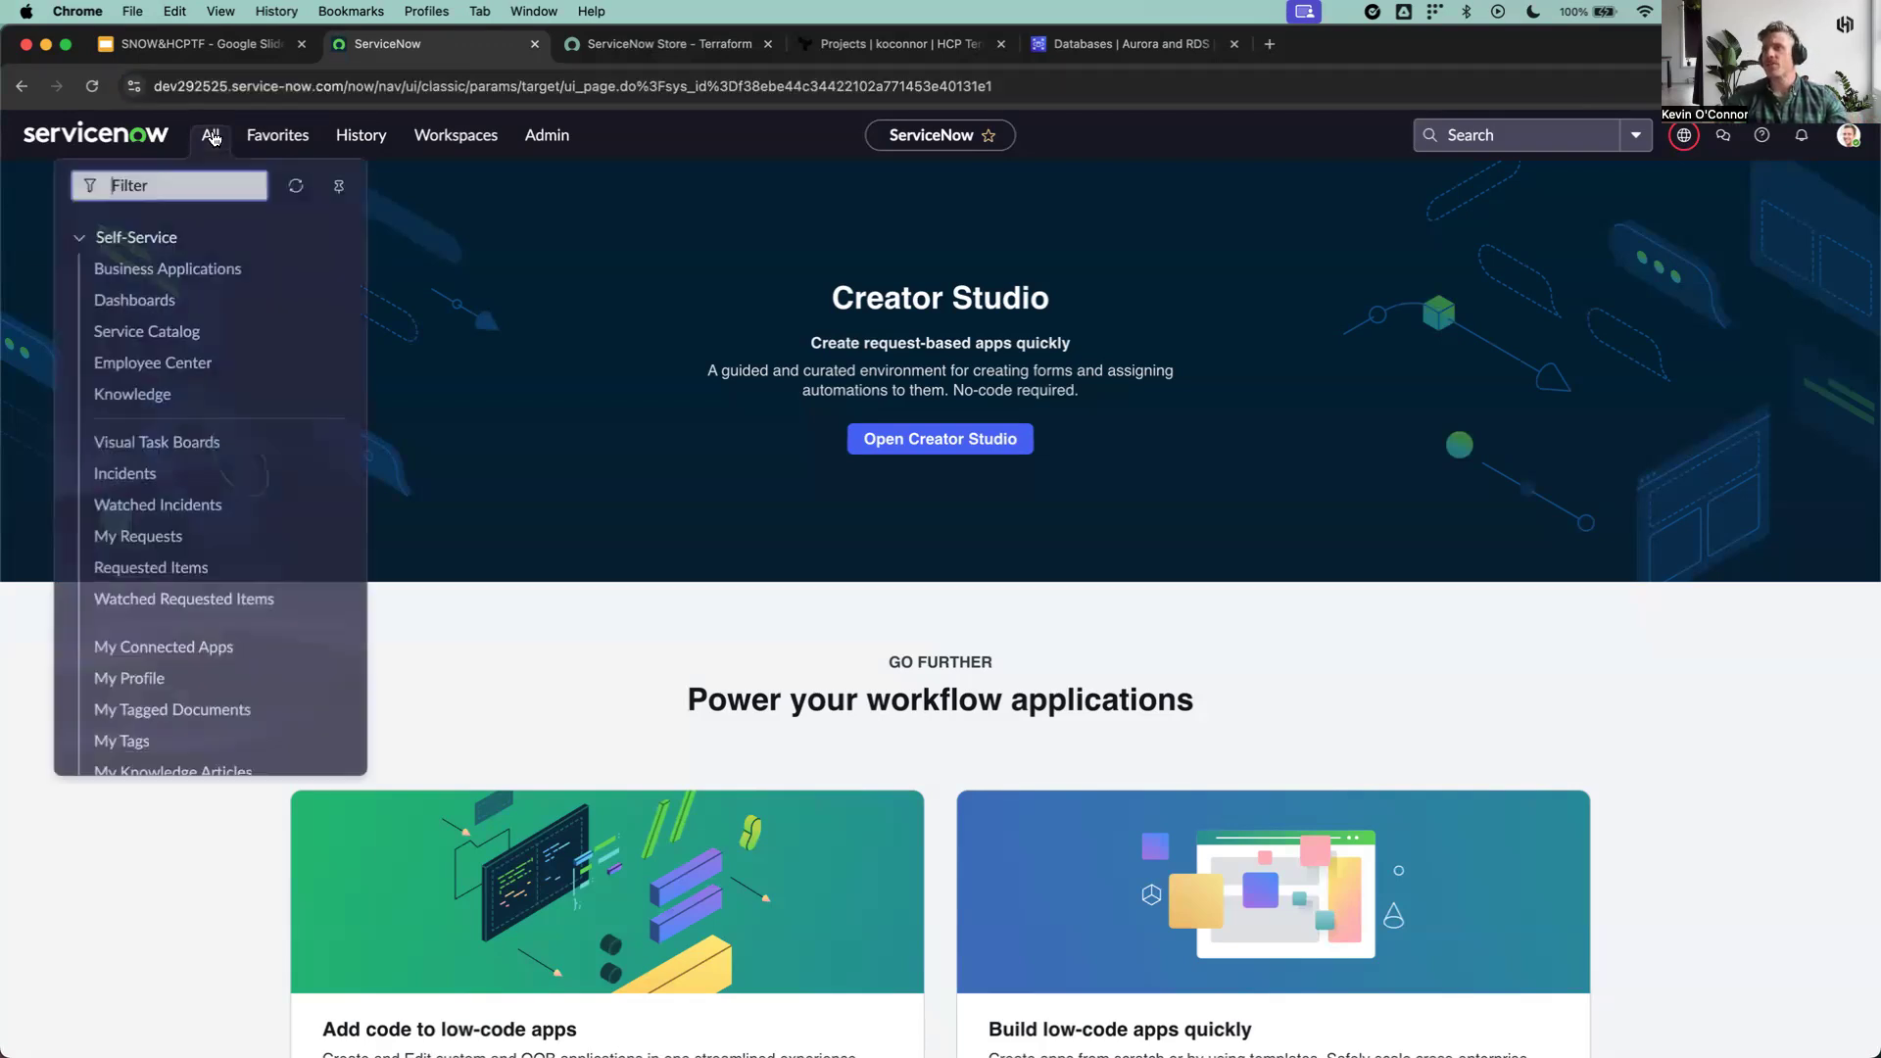
{"action": "type", "text": "terraform"}
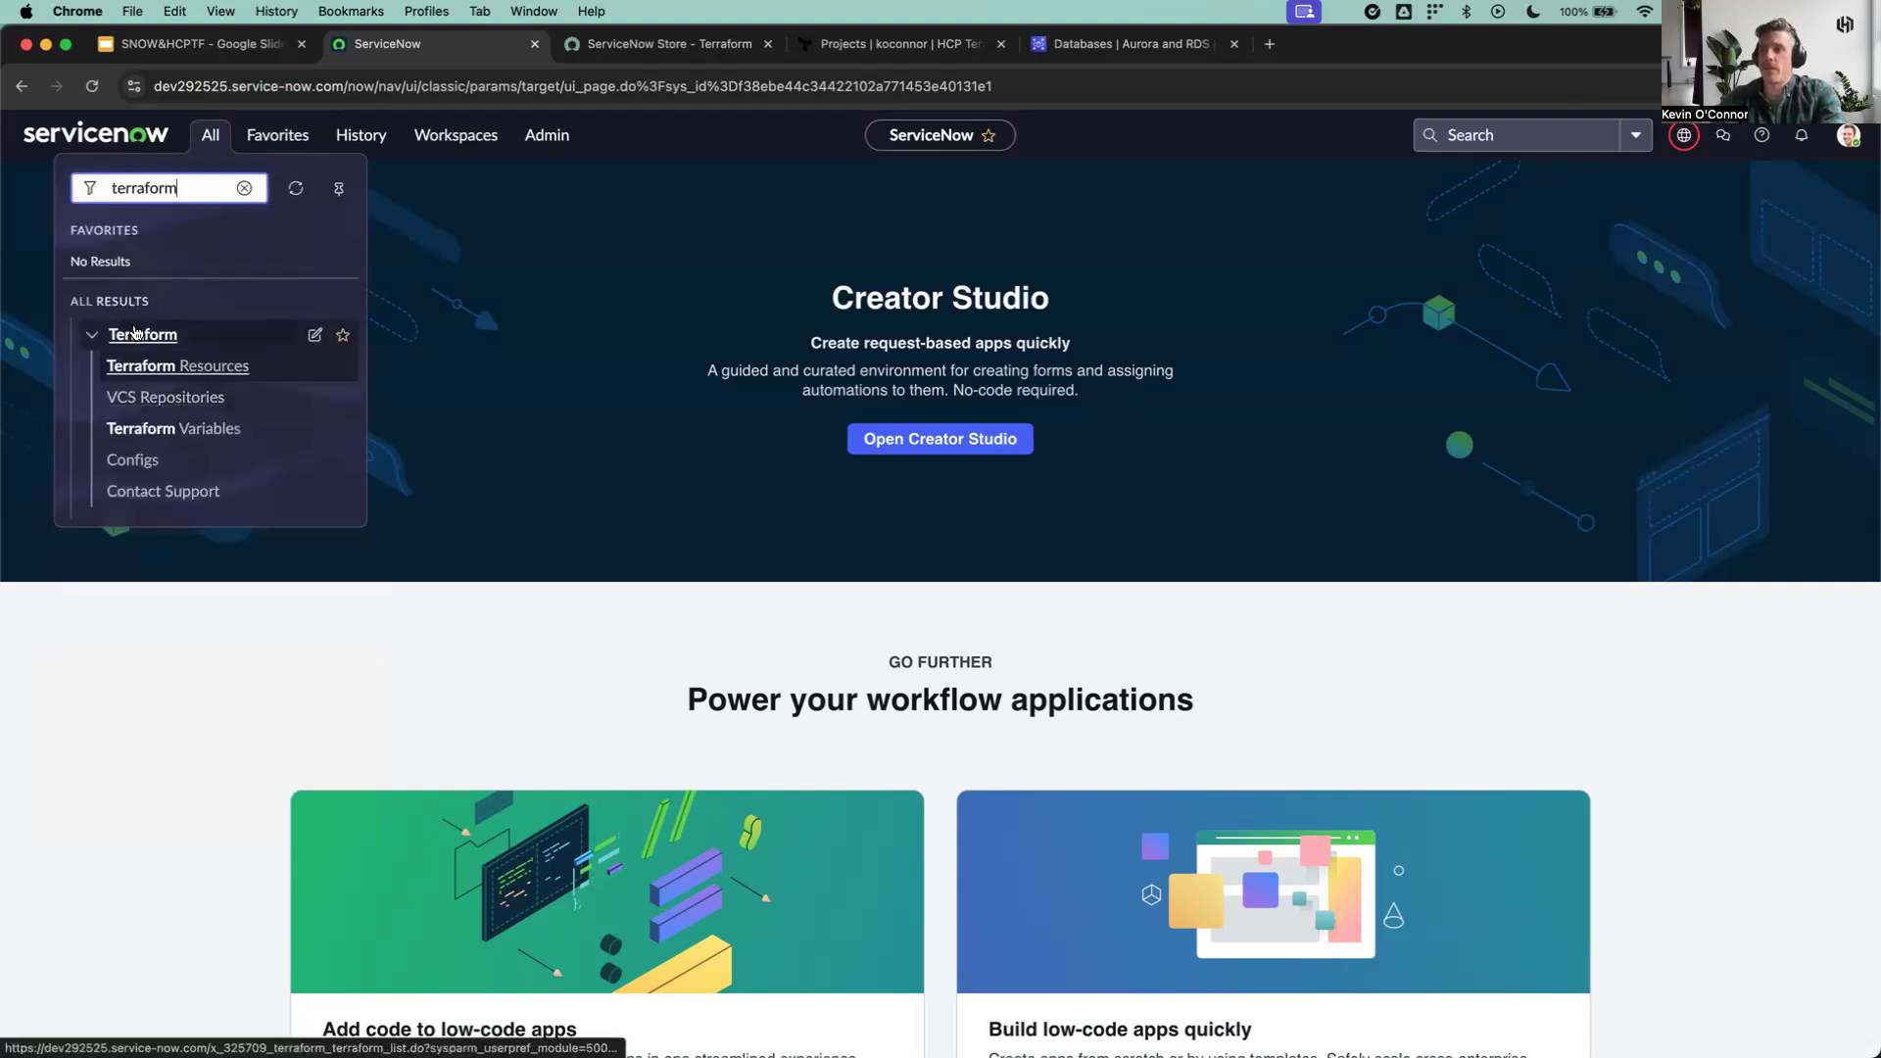
{"action": "left_click", "coordinate": [140, 462]}
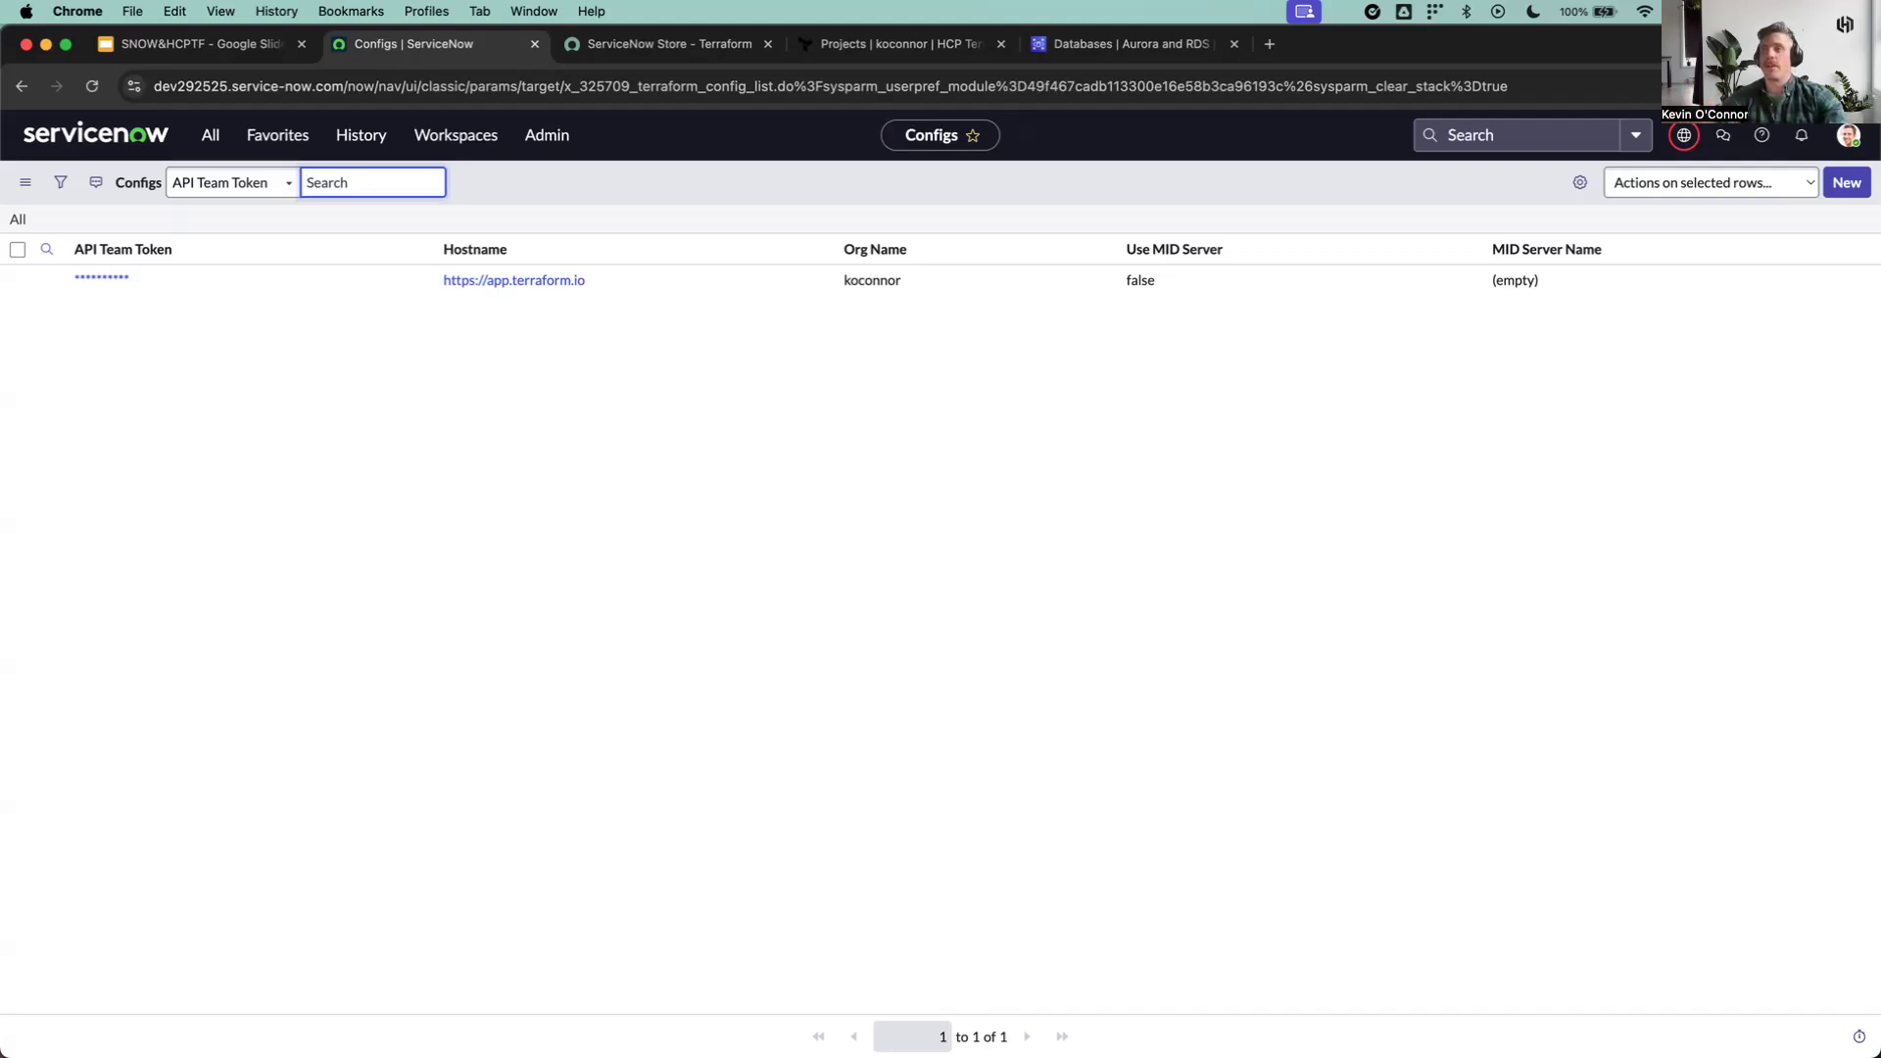
Step: Find the service catalogs in ServiceNow and show all Terraform Resources items in the Terraform Catalog
{"action": "left_click", "coordinate": [210, 134]}
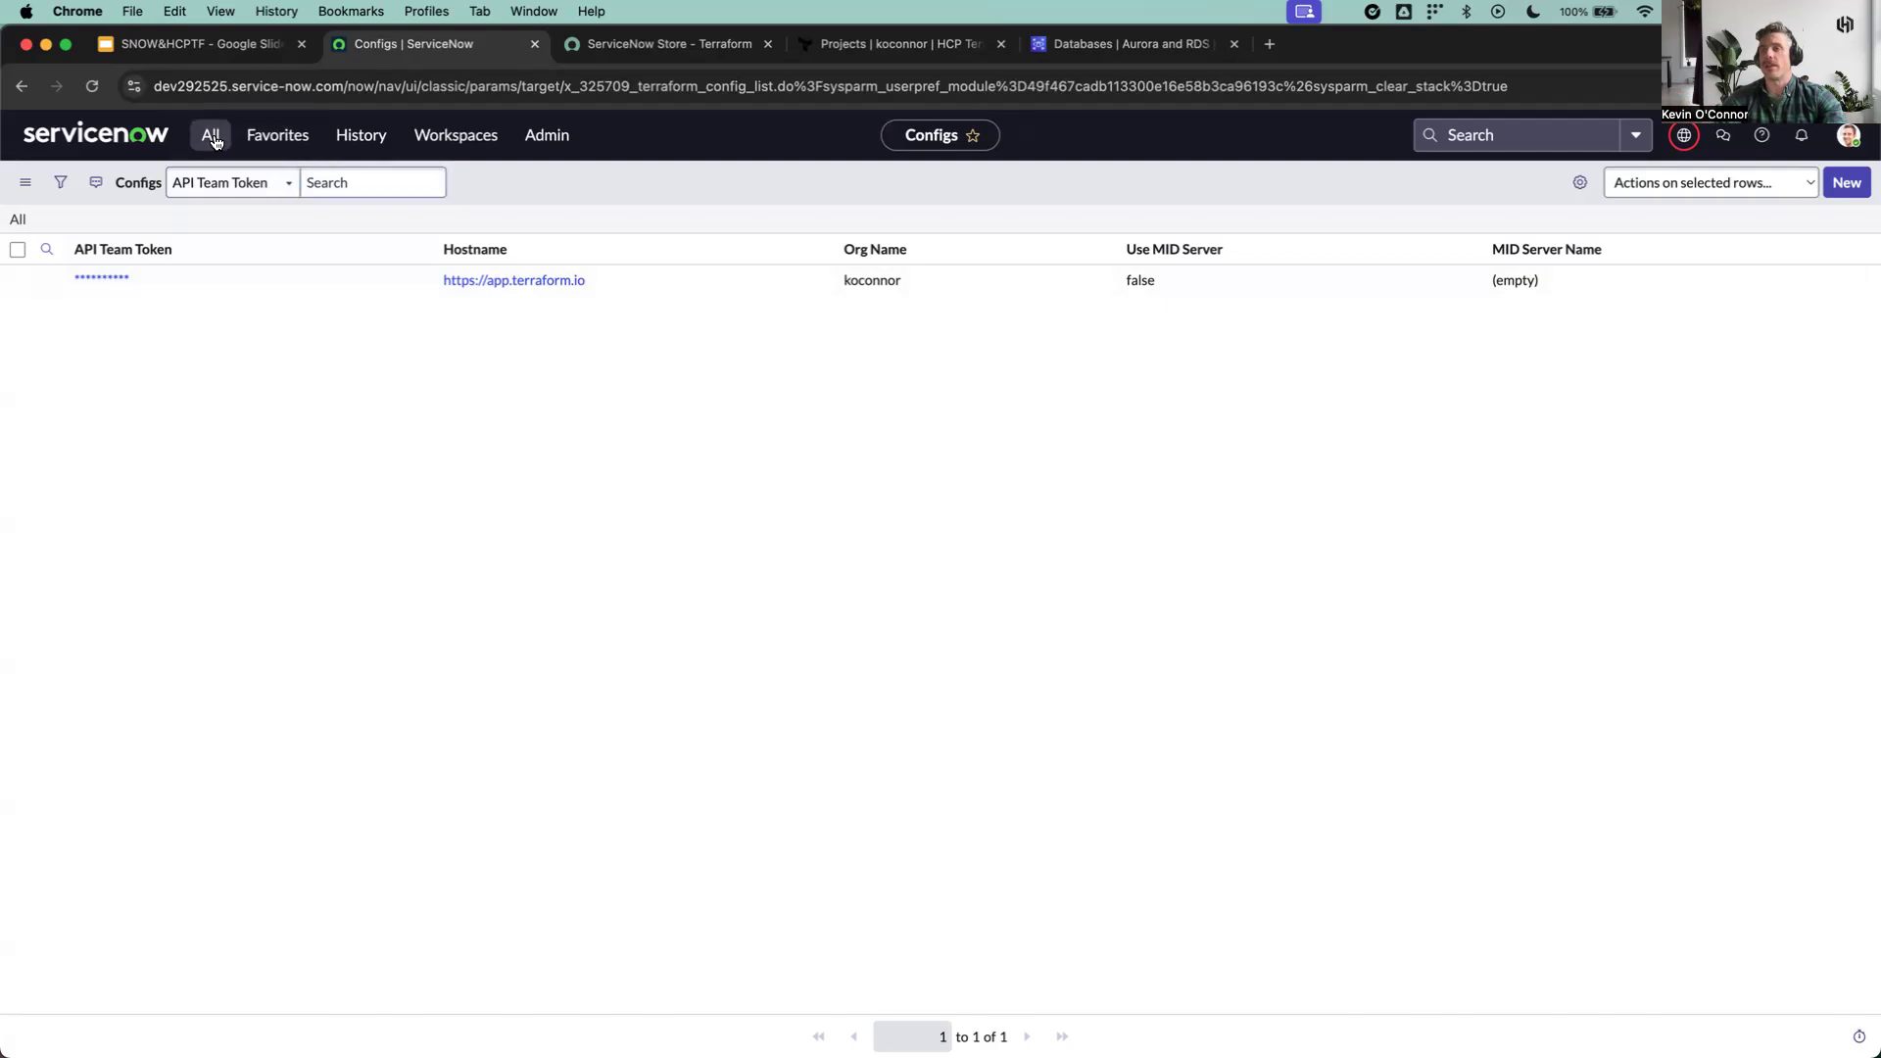
{"action": "double_click", "coordinate": [168, 191]}
{"action": "type", "text": "catalogs"}
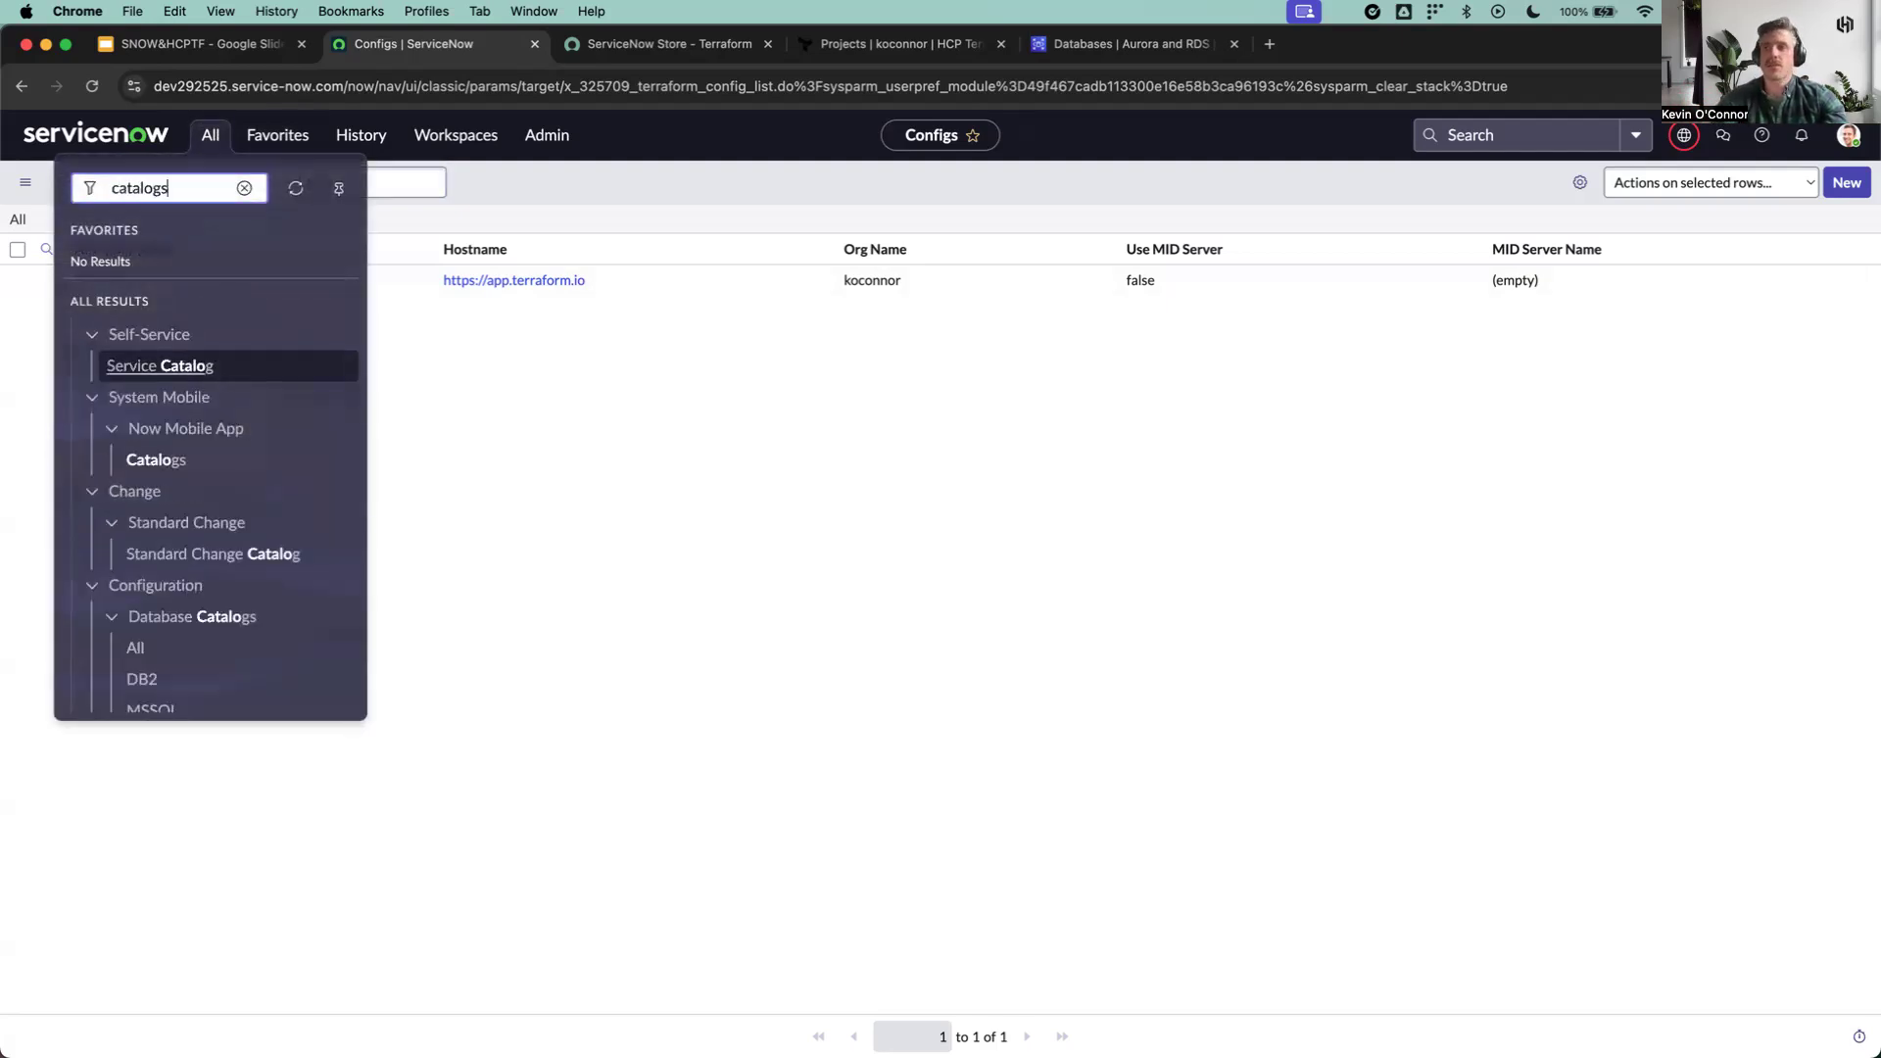
{"action": "scroll", "coordinate": [184, 470], "scroll_direction": "down", "scroll_amount": 3}
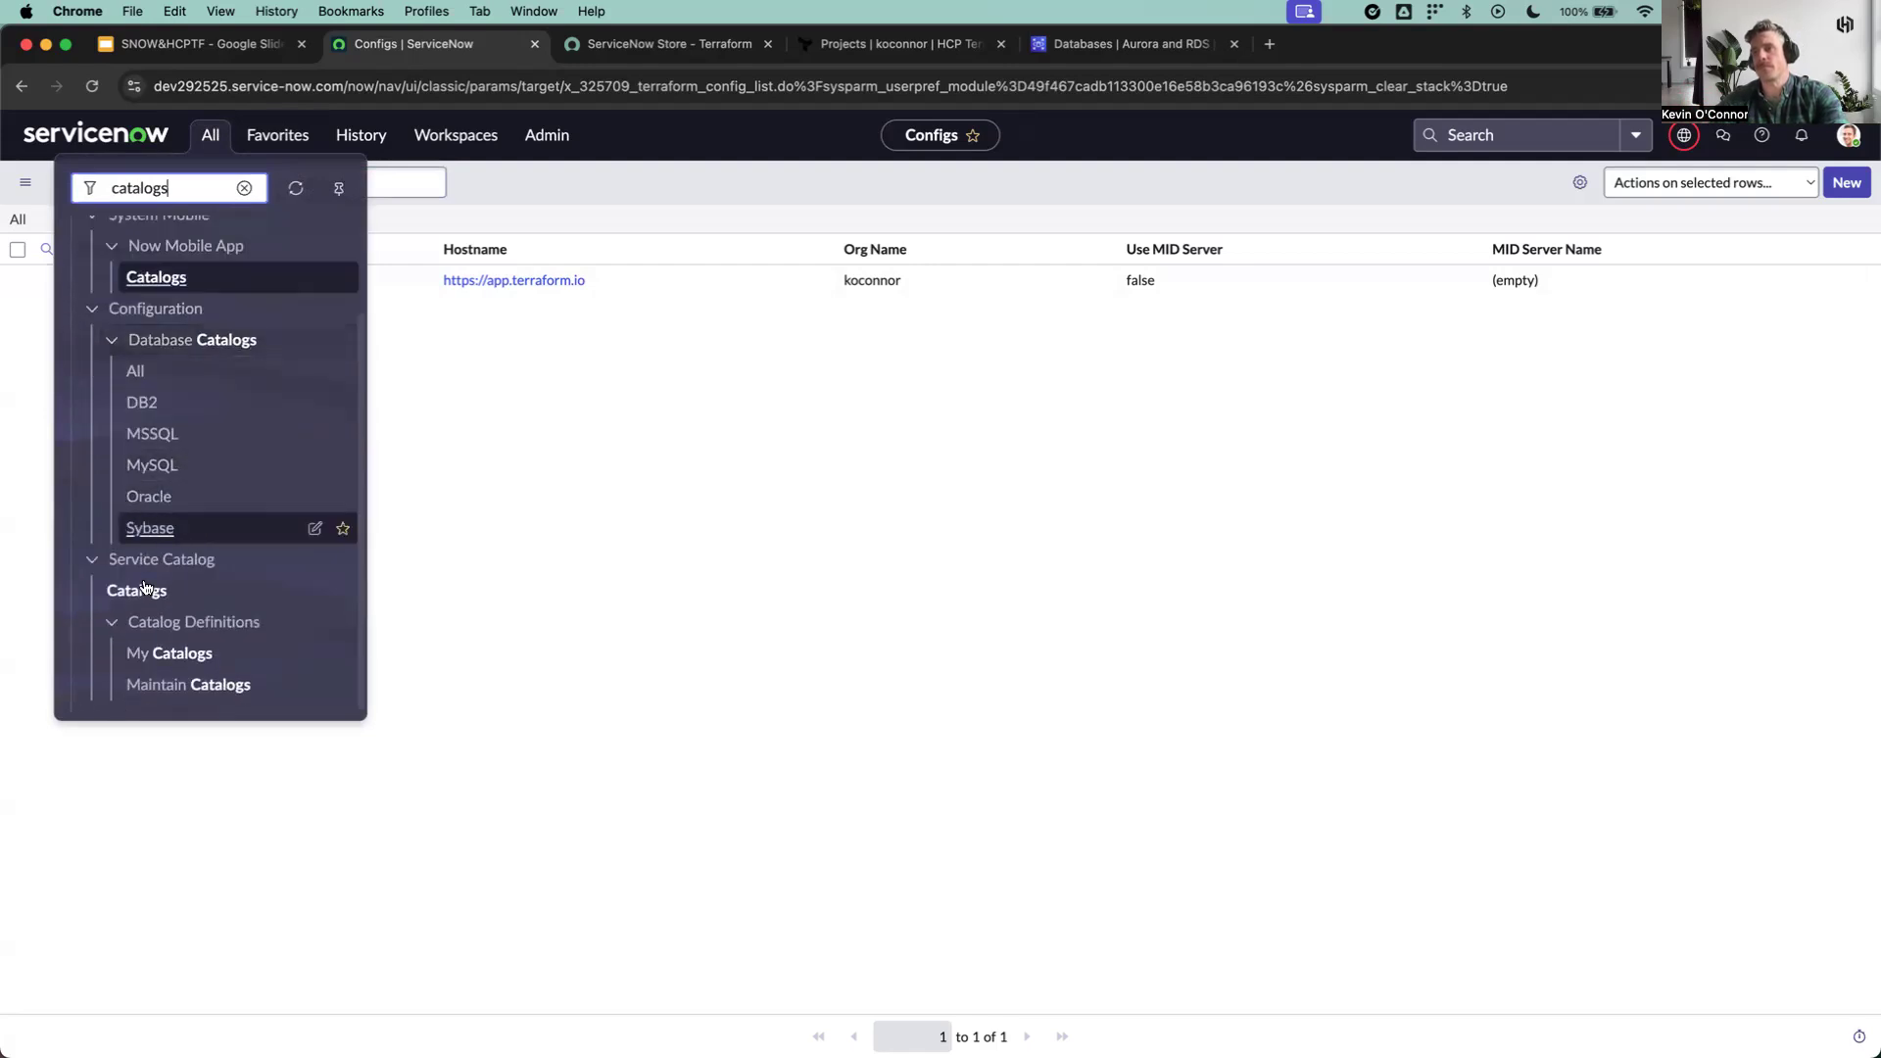
{"action": "left_click", "coordinate": [143, 588]}
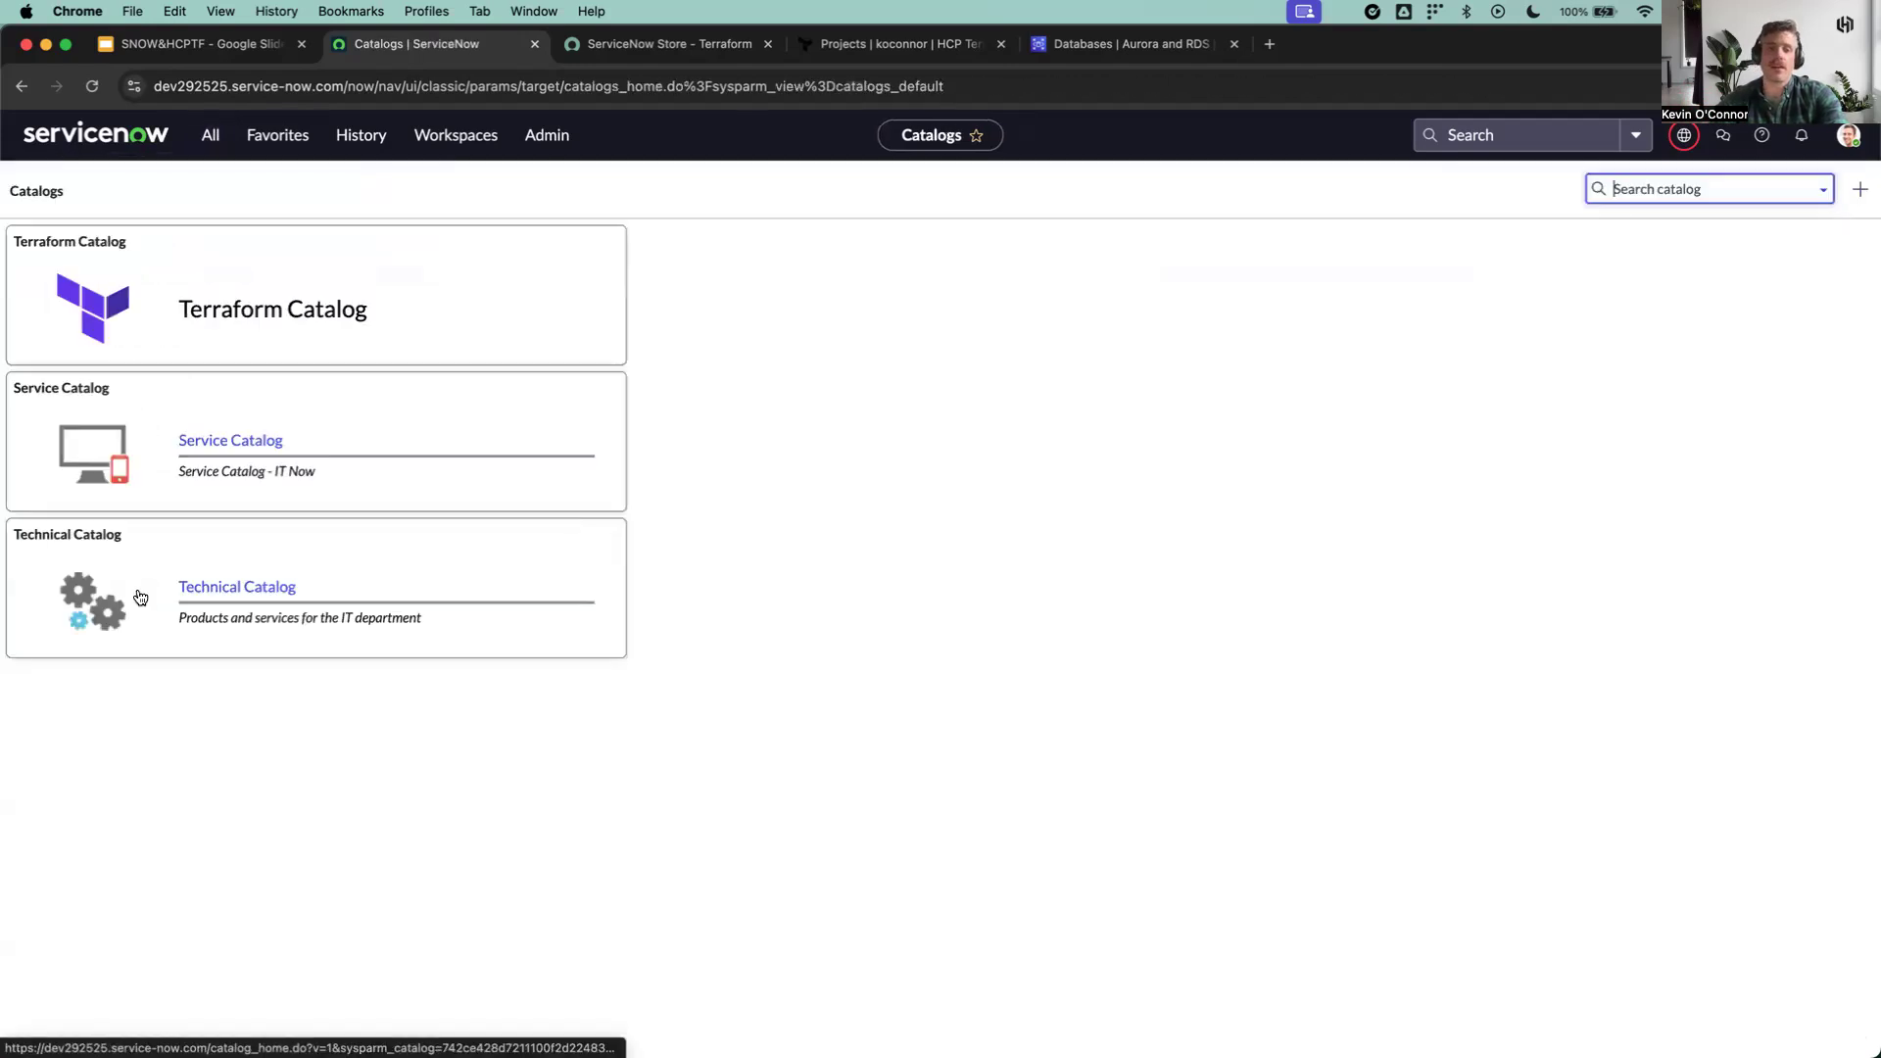
{"action": "left_click", "coordinate": [271, 282]}
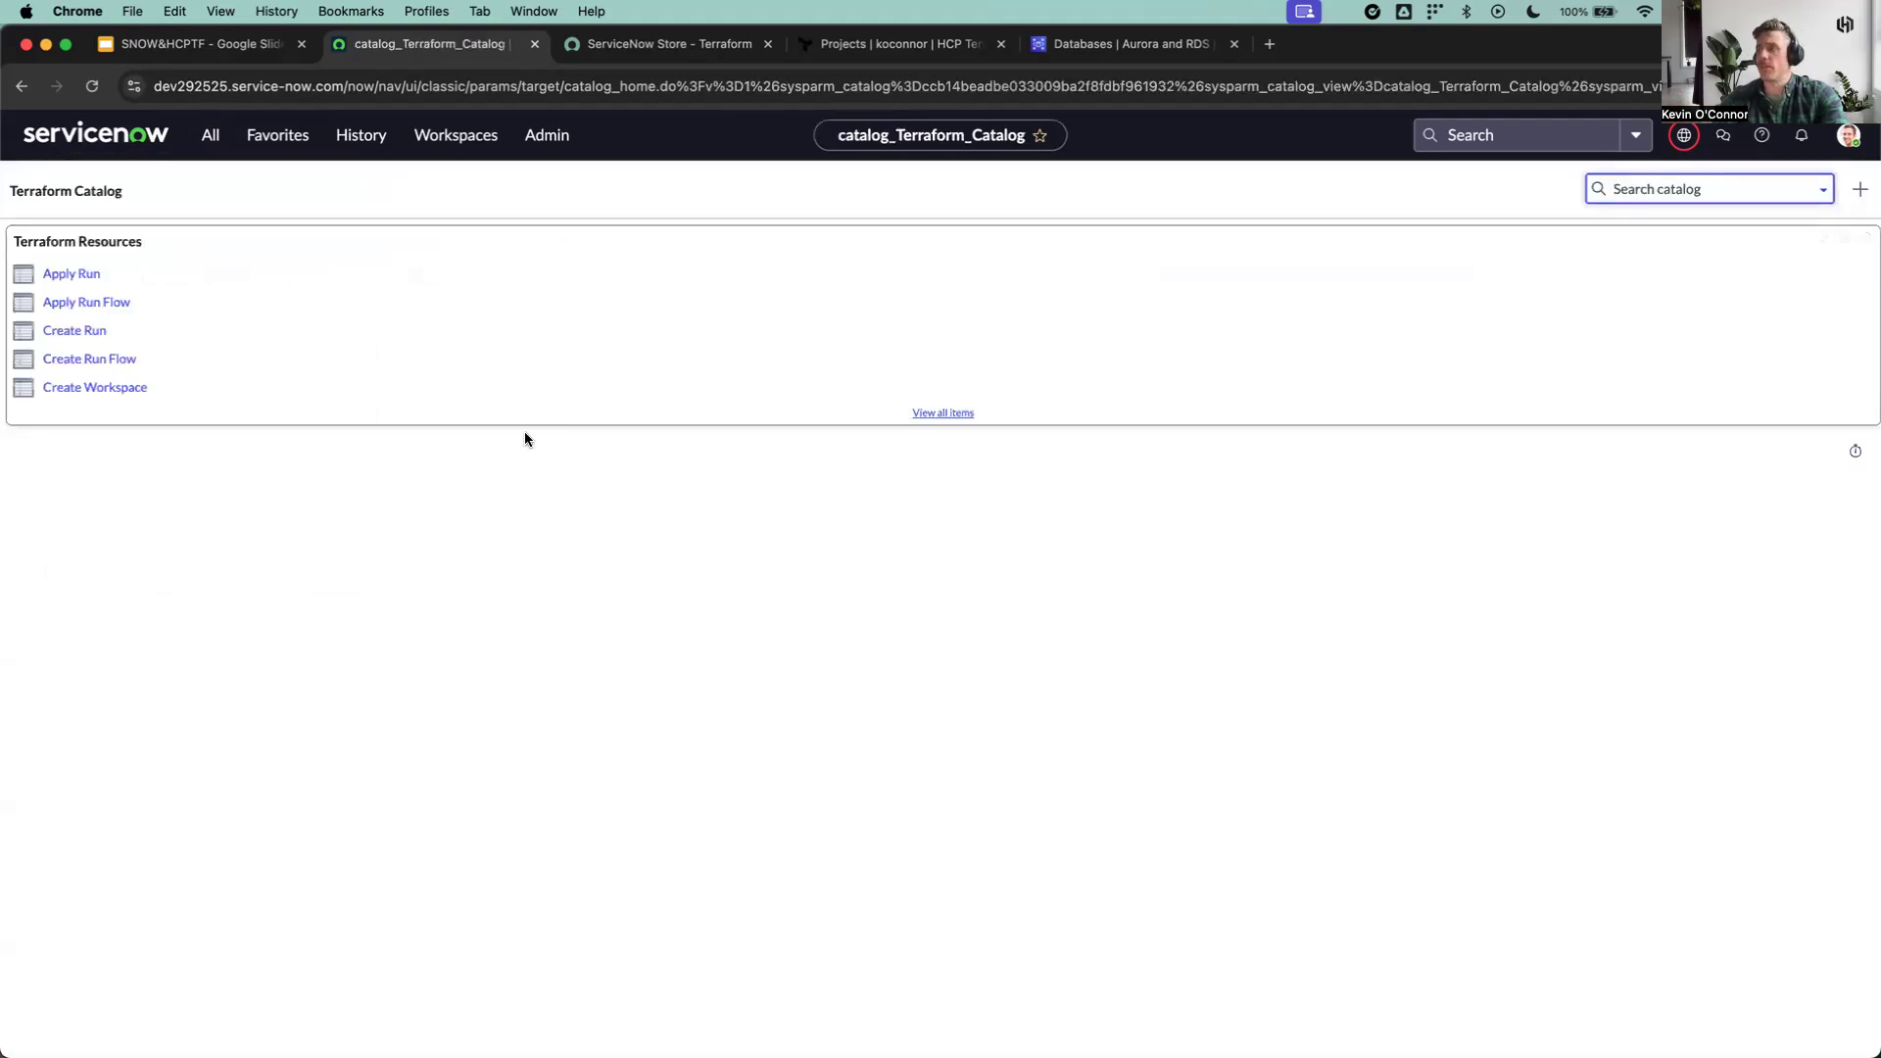
{"action": "left_click", "coordinate": [938, 413]}
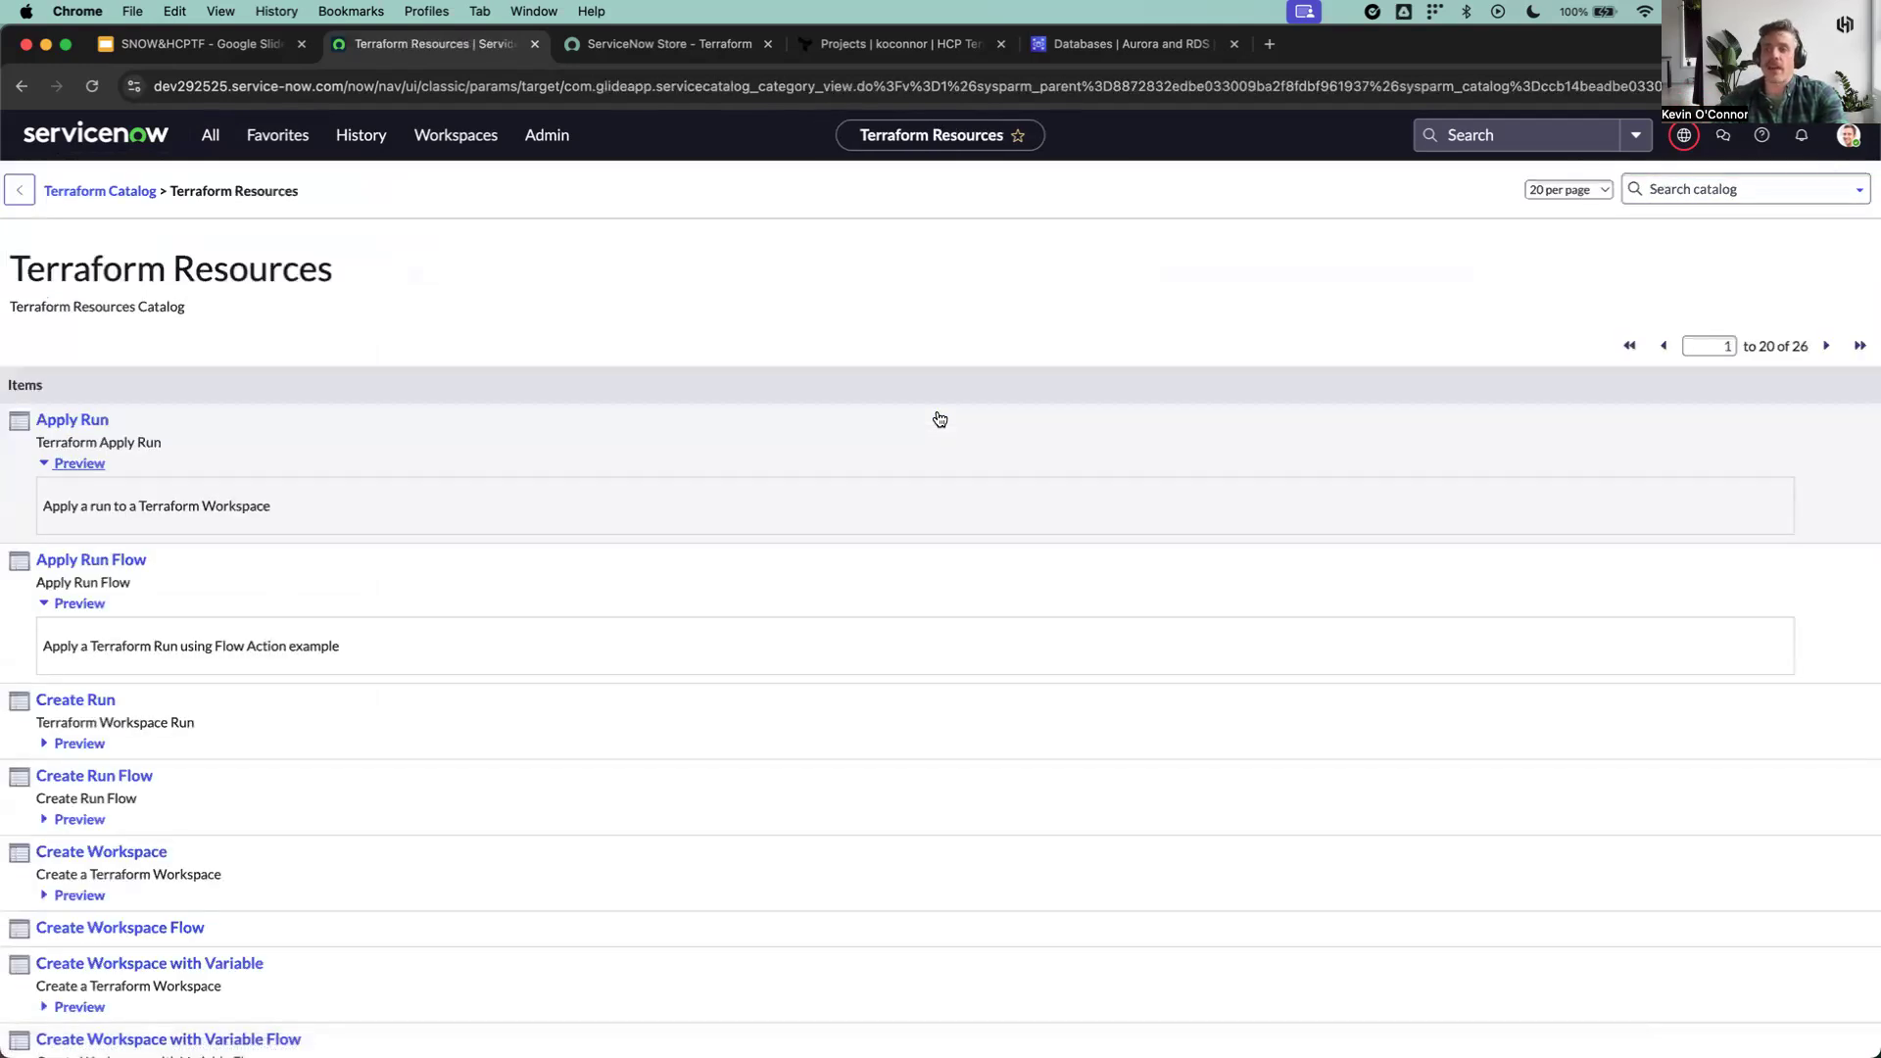
Step: Open the "Provision No-Code Workspace and Deploy Resources" item from the Terraform Resources list
{"action": "scroll", "coordinate": [875, 617], "scroll_direction": "down", "scroll_amount": 2}
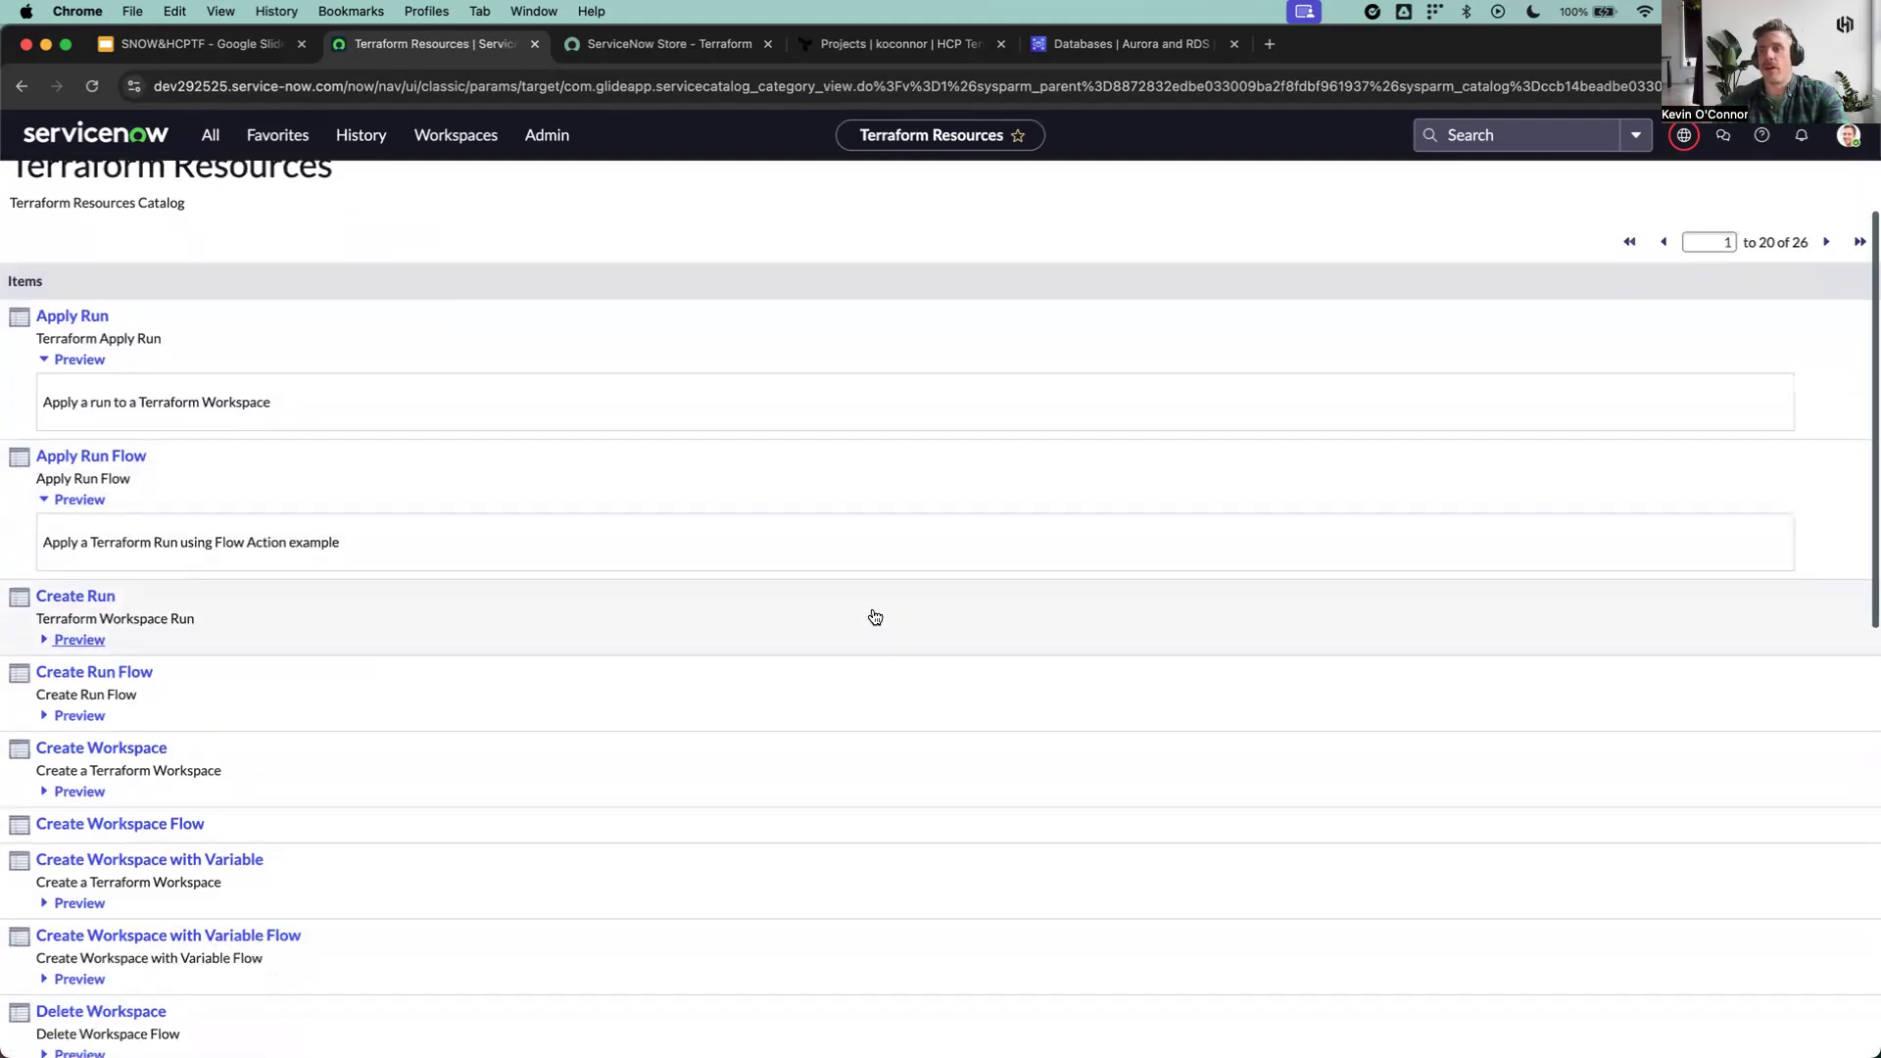
{"action": "scroll", "coordinate": [874, 618], "scroll_direction": "down", "scroll_amount": 7}
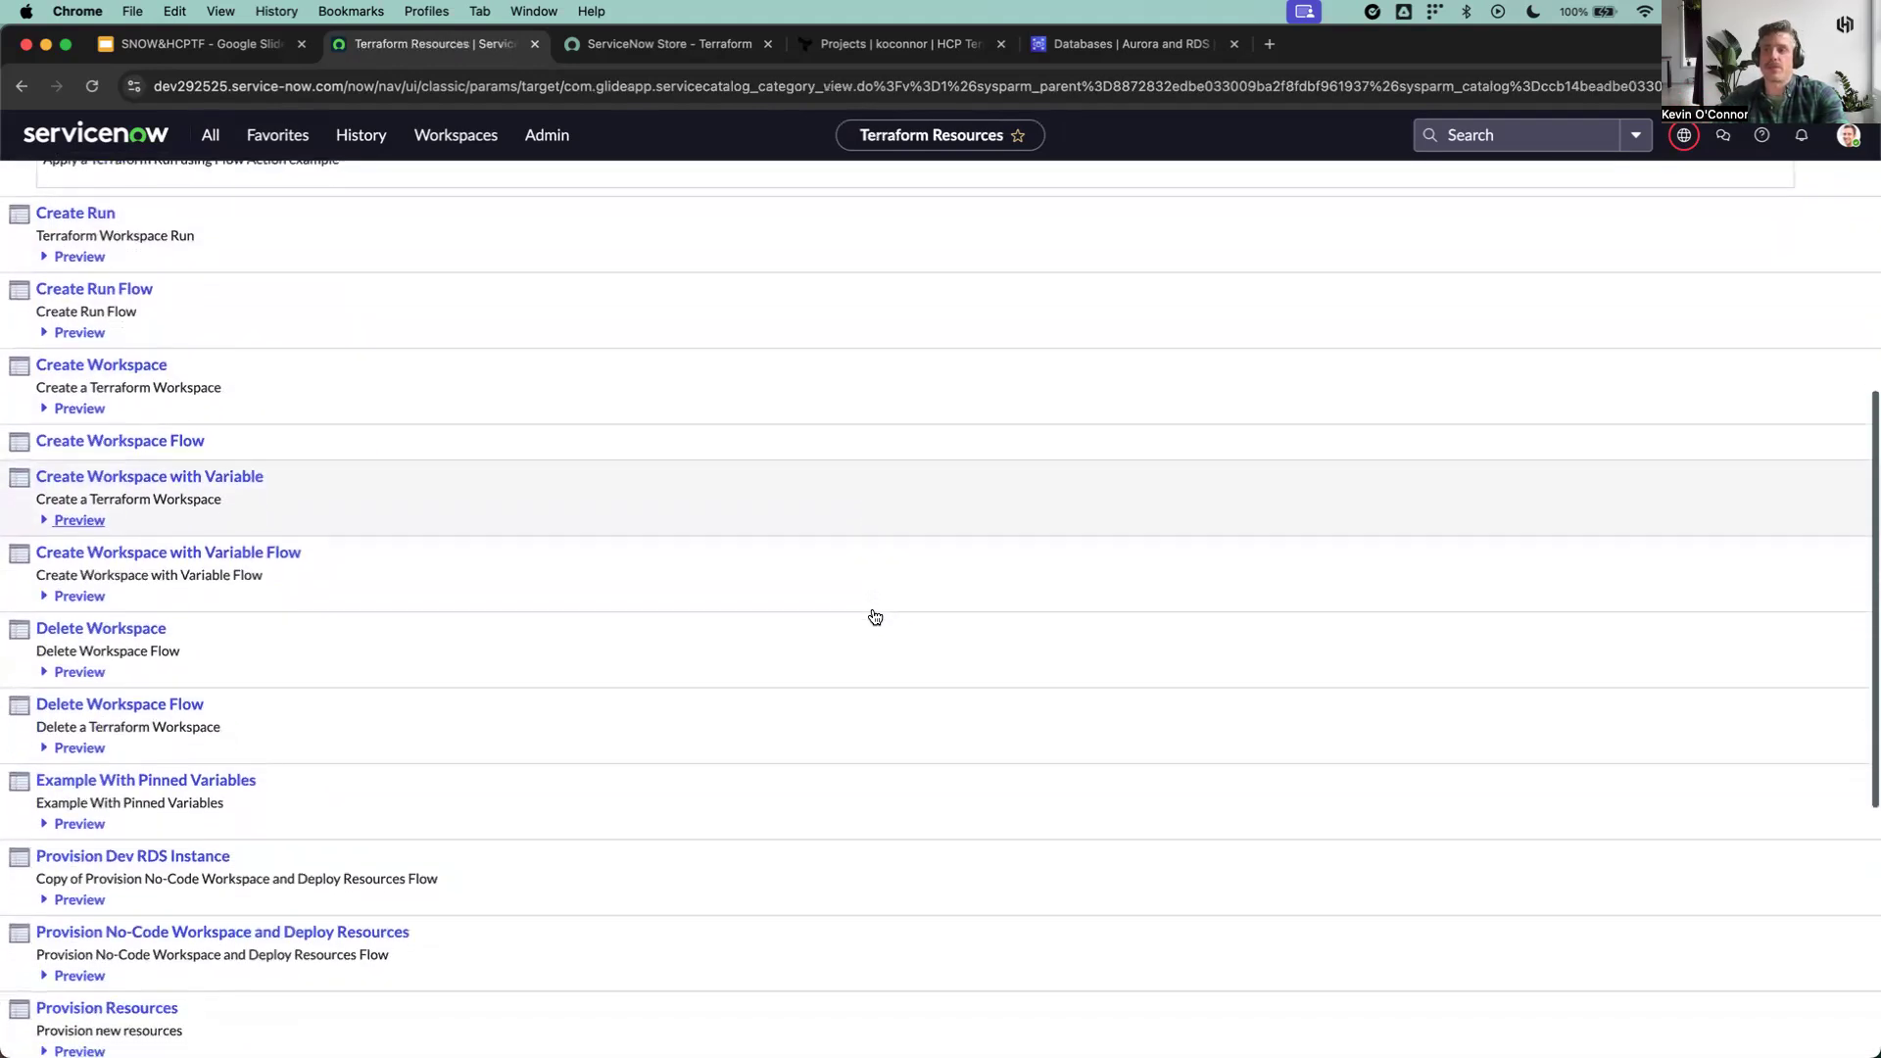
{"action": "scroll", "coordinate": [875, 617], "scroll_direction": "down", "scroll_amount": 2}
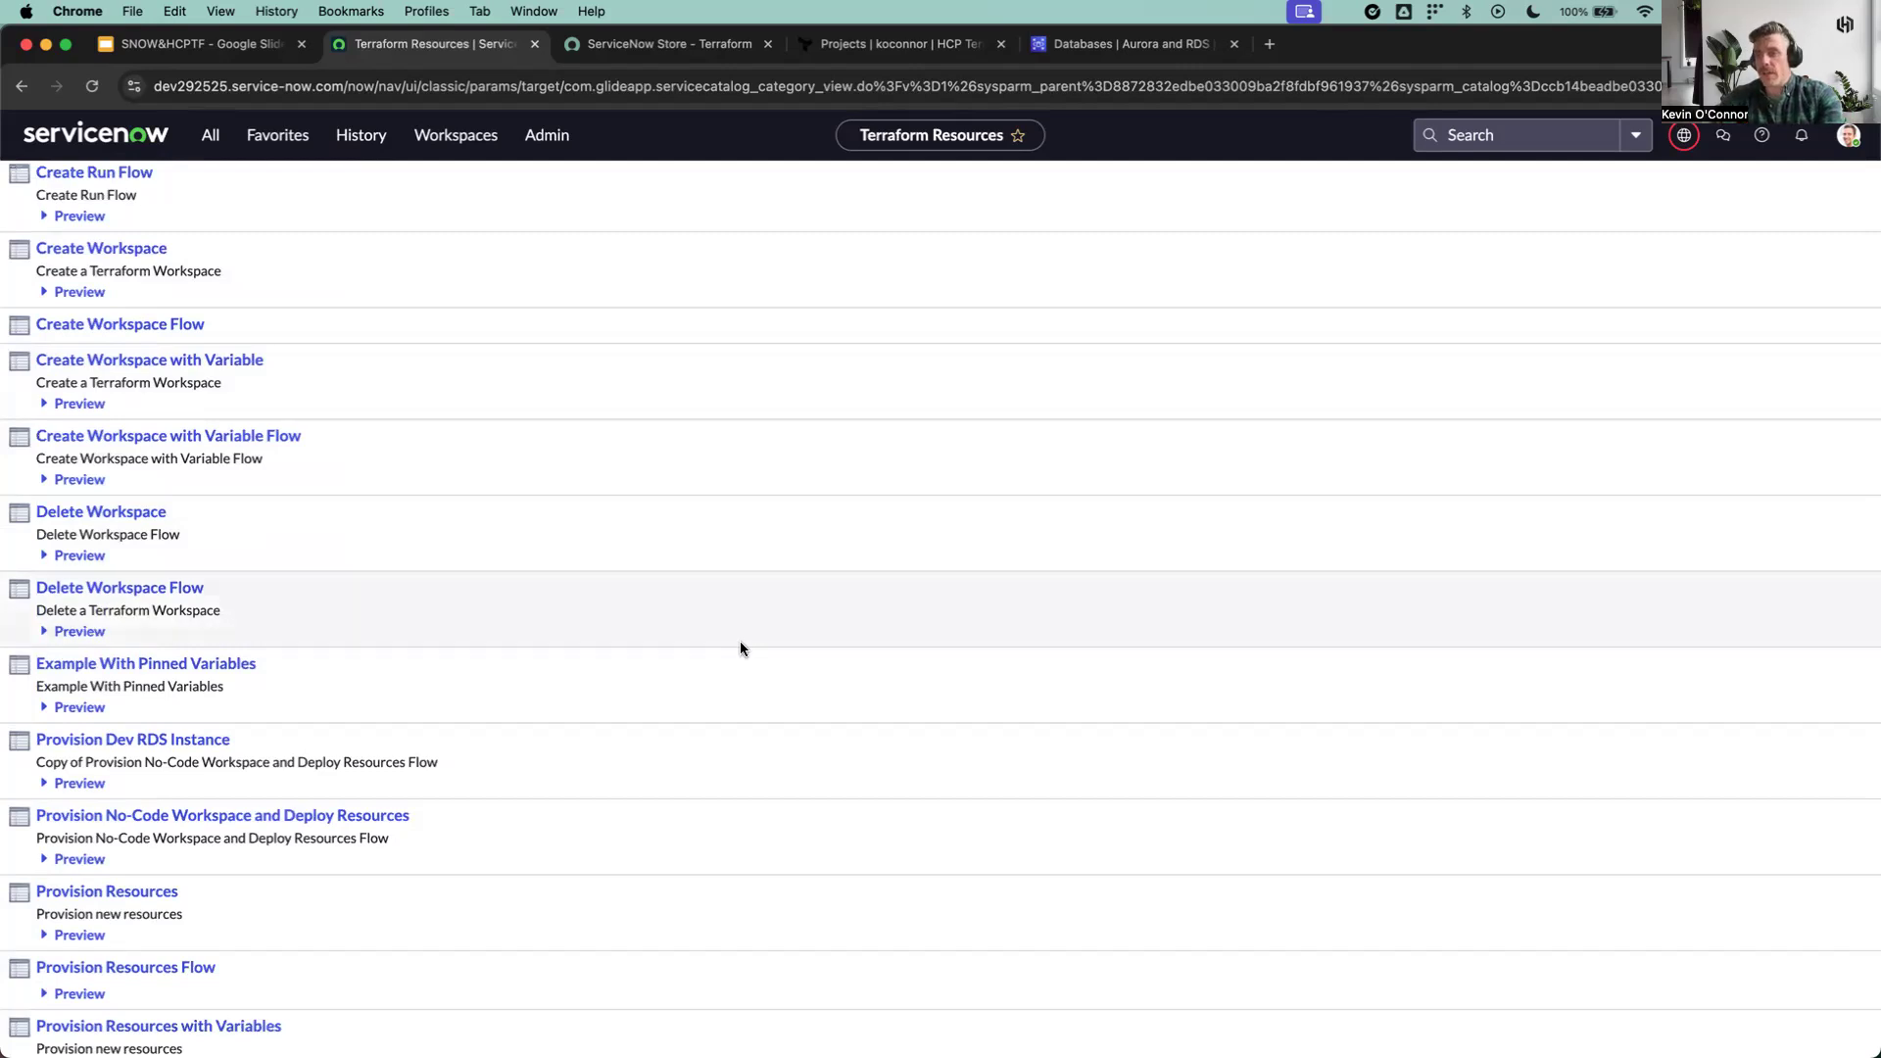
{"action": "scroll", "coordinate": [739, 641], "scroll_direction": "down", "scroll_amount": 3}
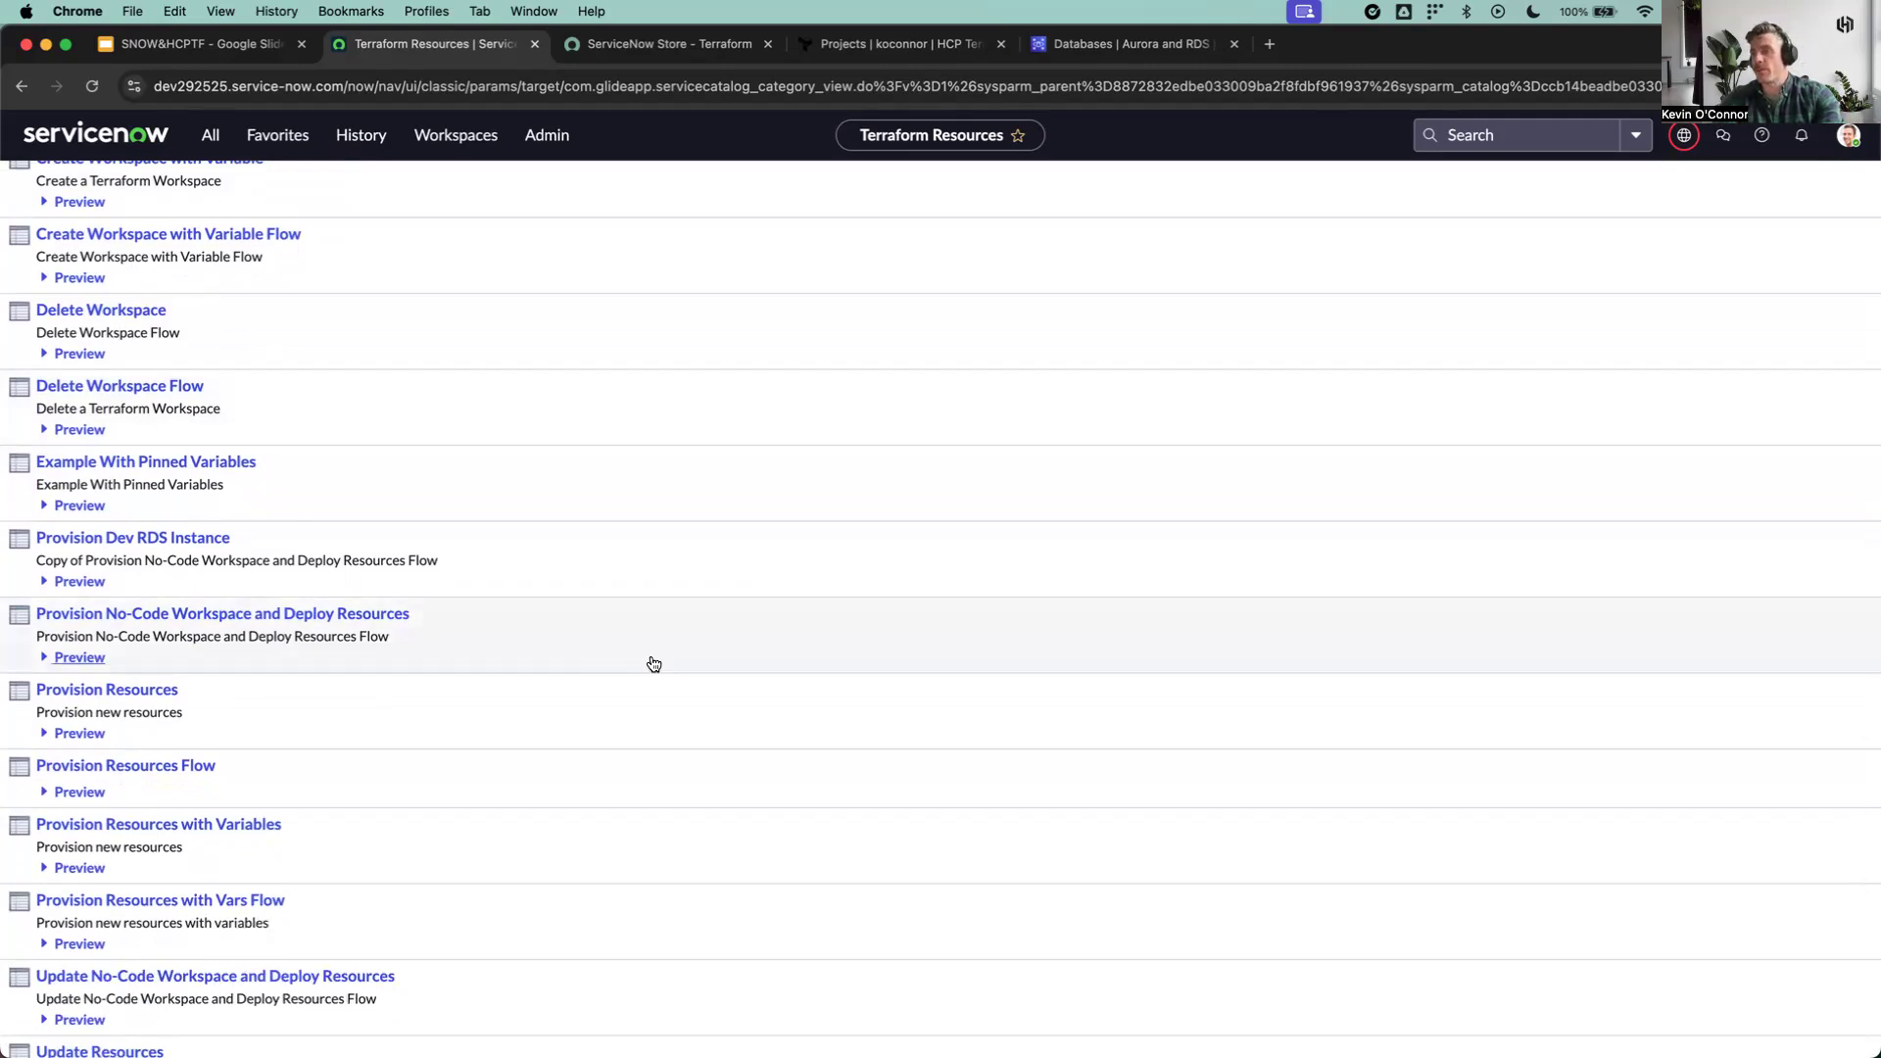
{"action": "left_click", "coordinate": [261, 615]}
Step: Review the catalog item's description, workspace fields and No-Code Module Variables in the order form
{"action": "left_click_drag", "start_coordinate": [35, 283], "coordinate": [575, 283]}
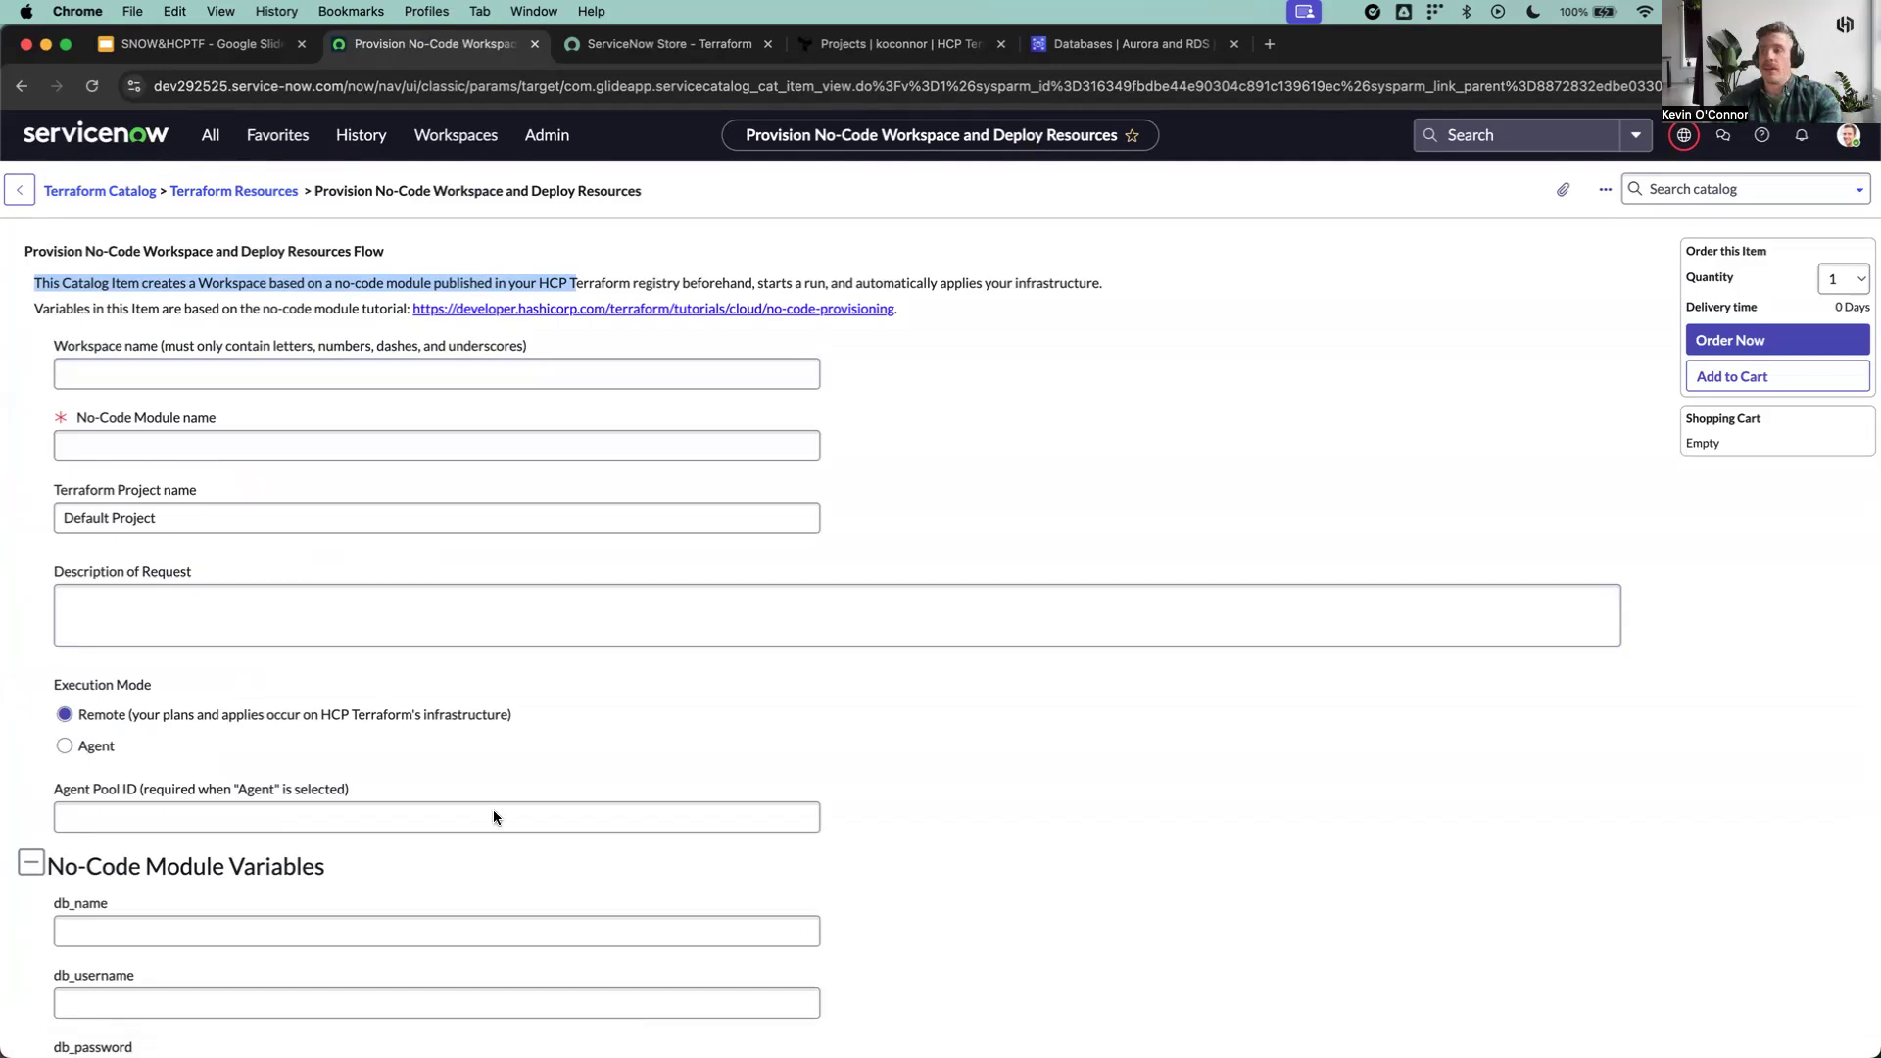
{"action": "scroll", "coordinate": [1003, 752], "scroll_direction": "down", "scroll_amount": 2}
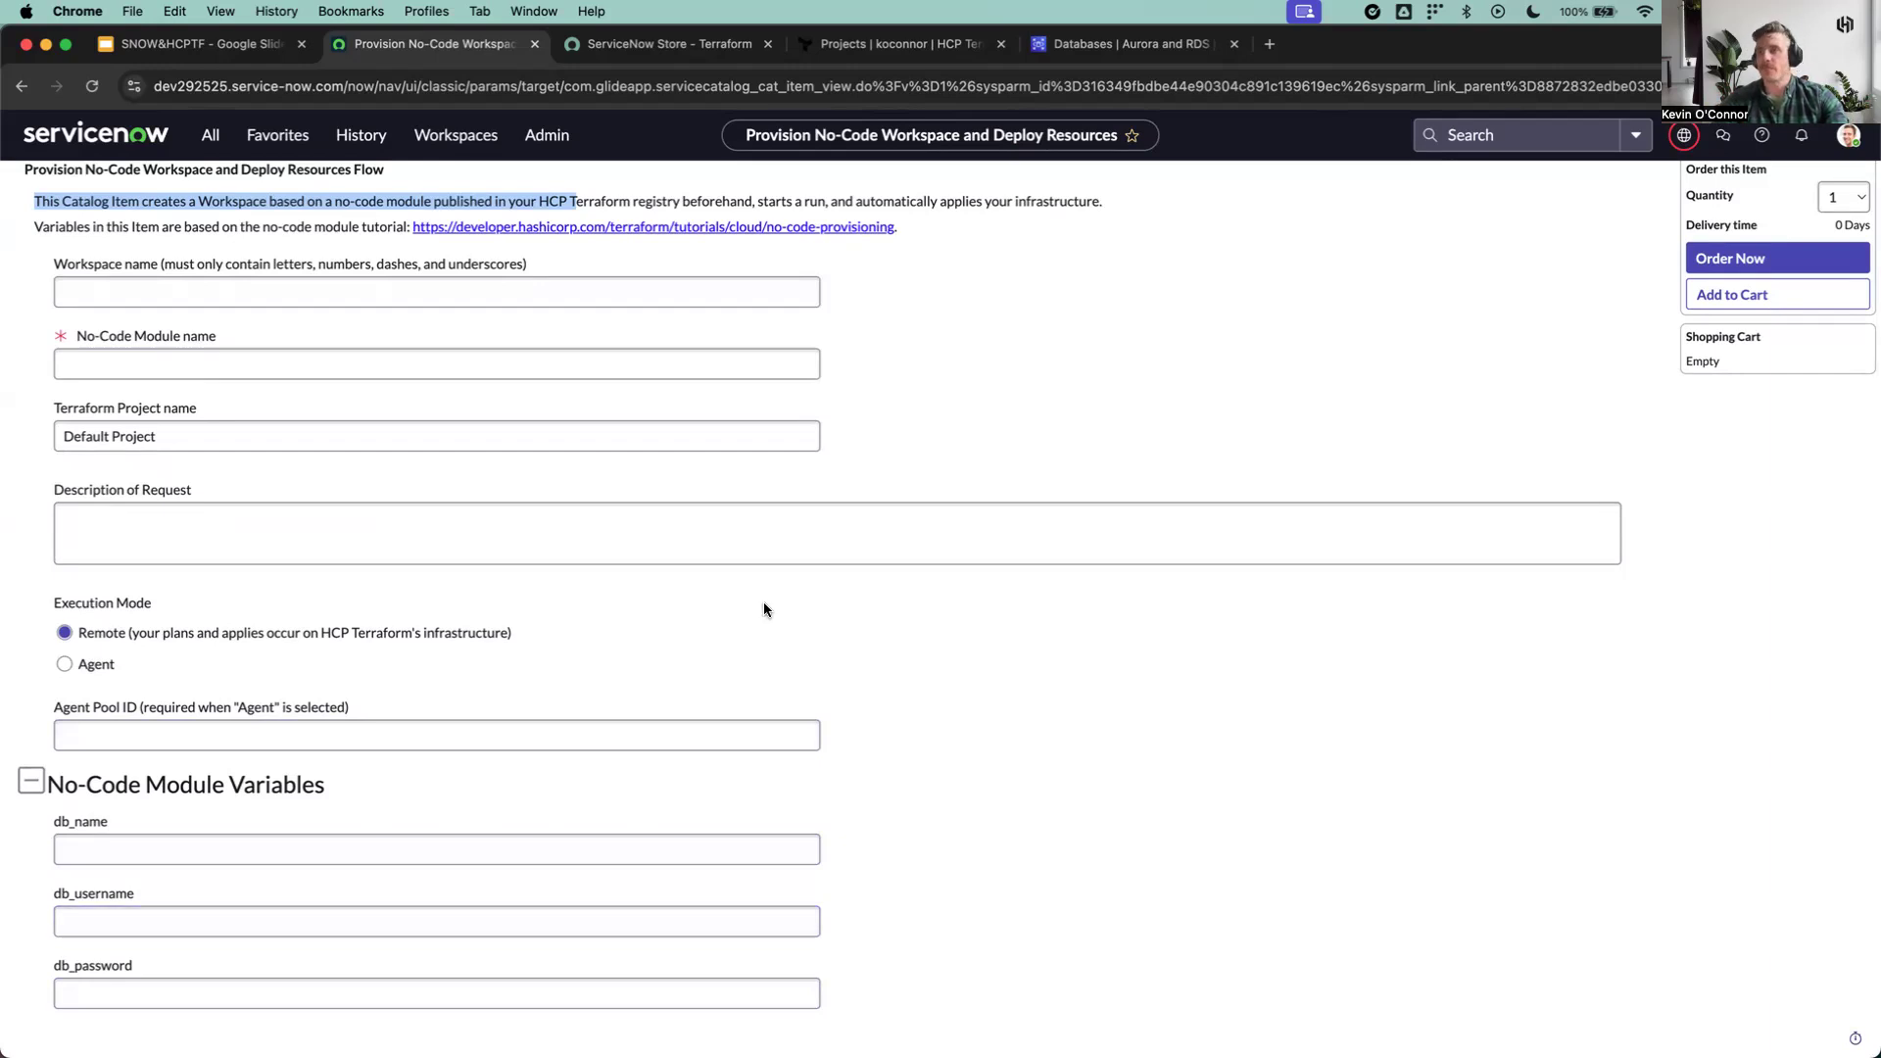
{"action": "scroll", "coordinate": [813, 712], "scroll_direction": "up", "scroll_amount": 2}
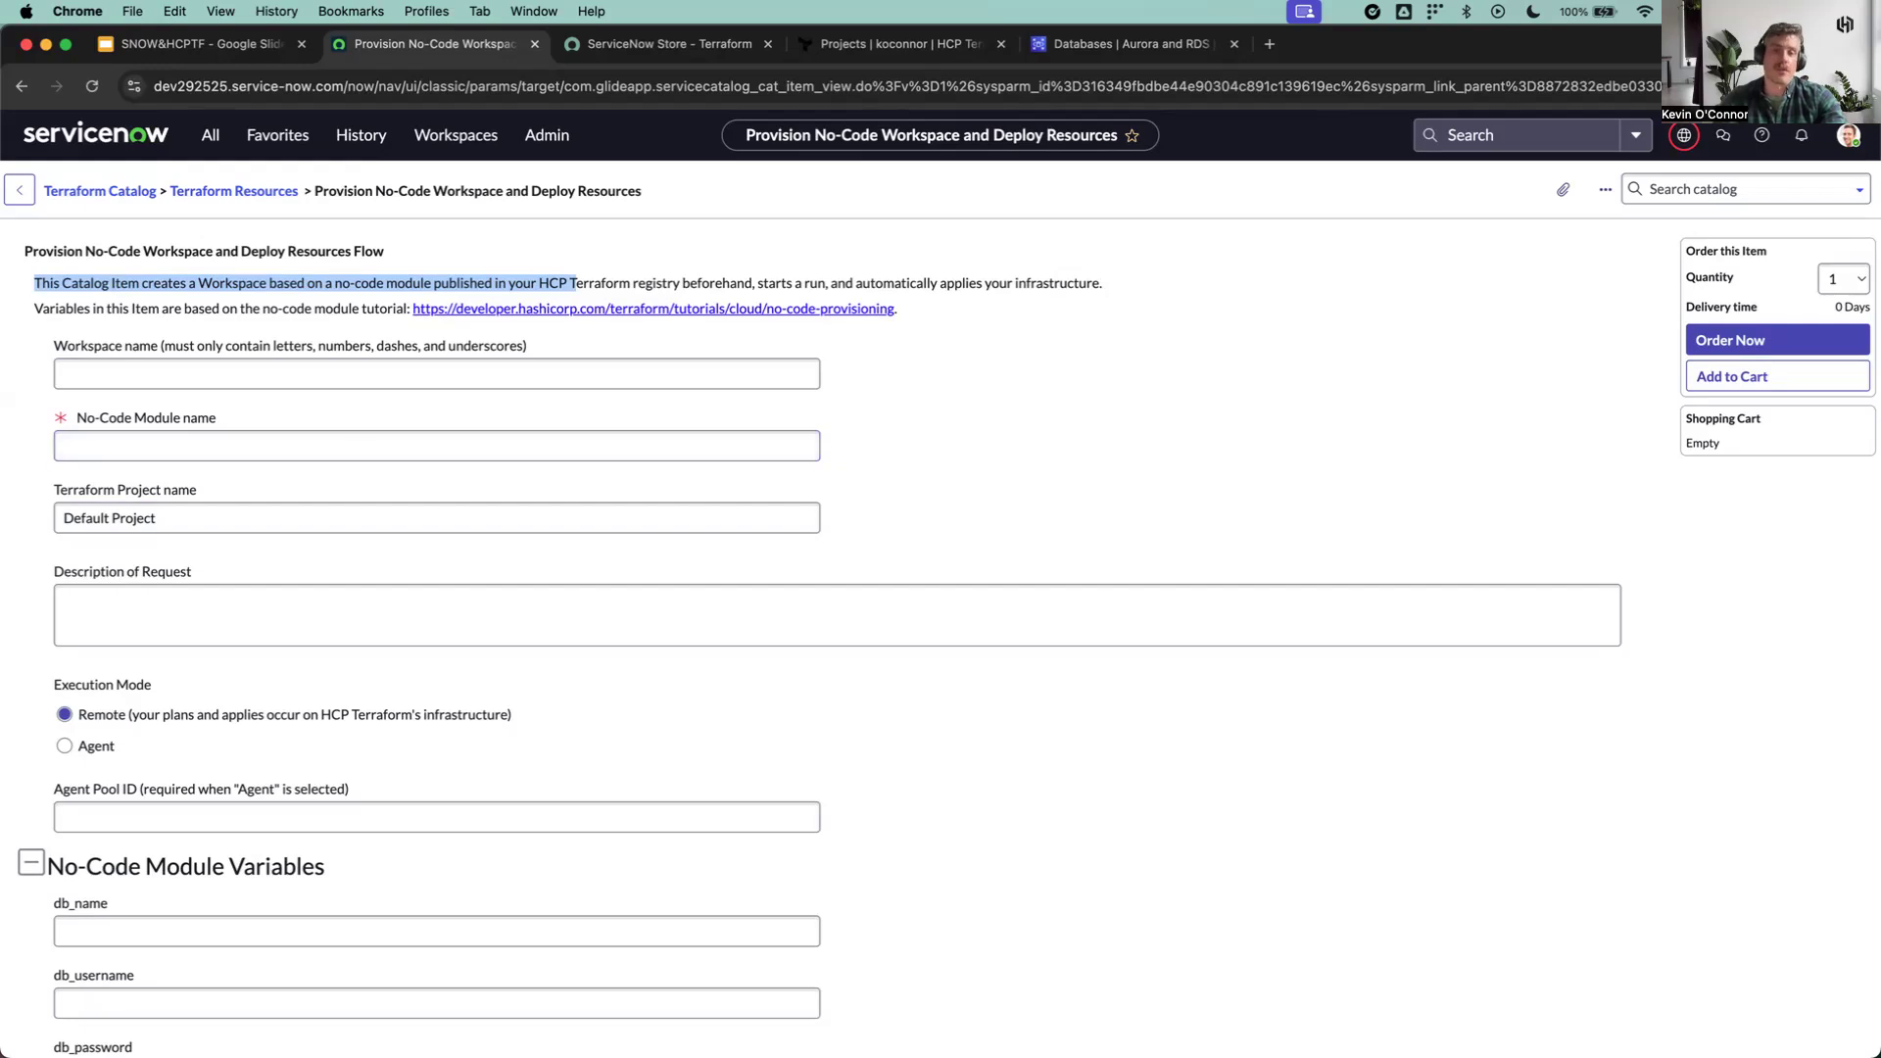
Step: Switch to HCP Terraform and open the private rds module from the organization's registry
{"action": "left_click", "coordinate": [899, 44]}
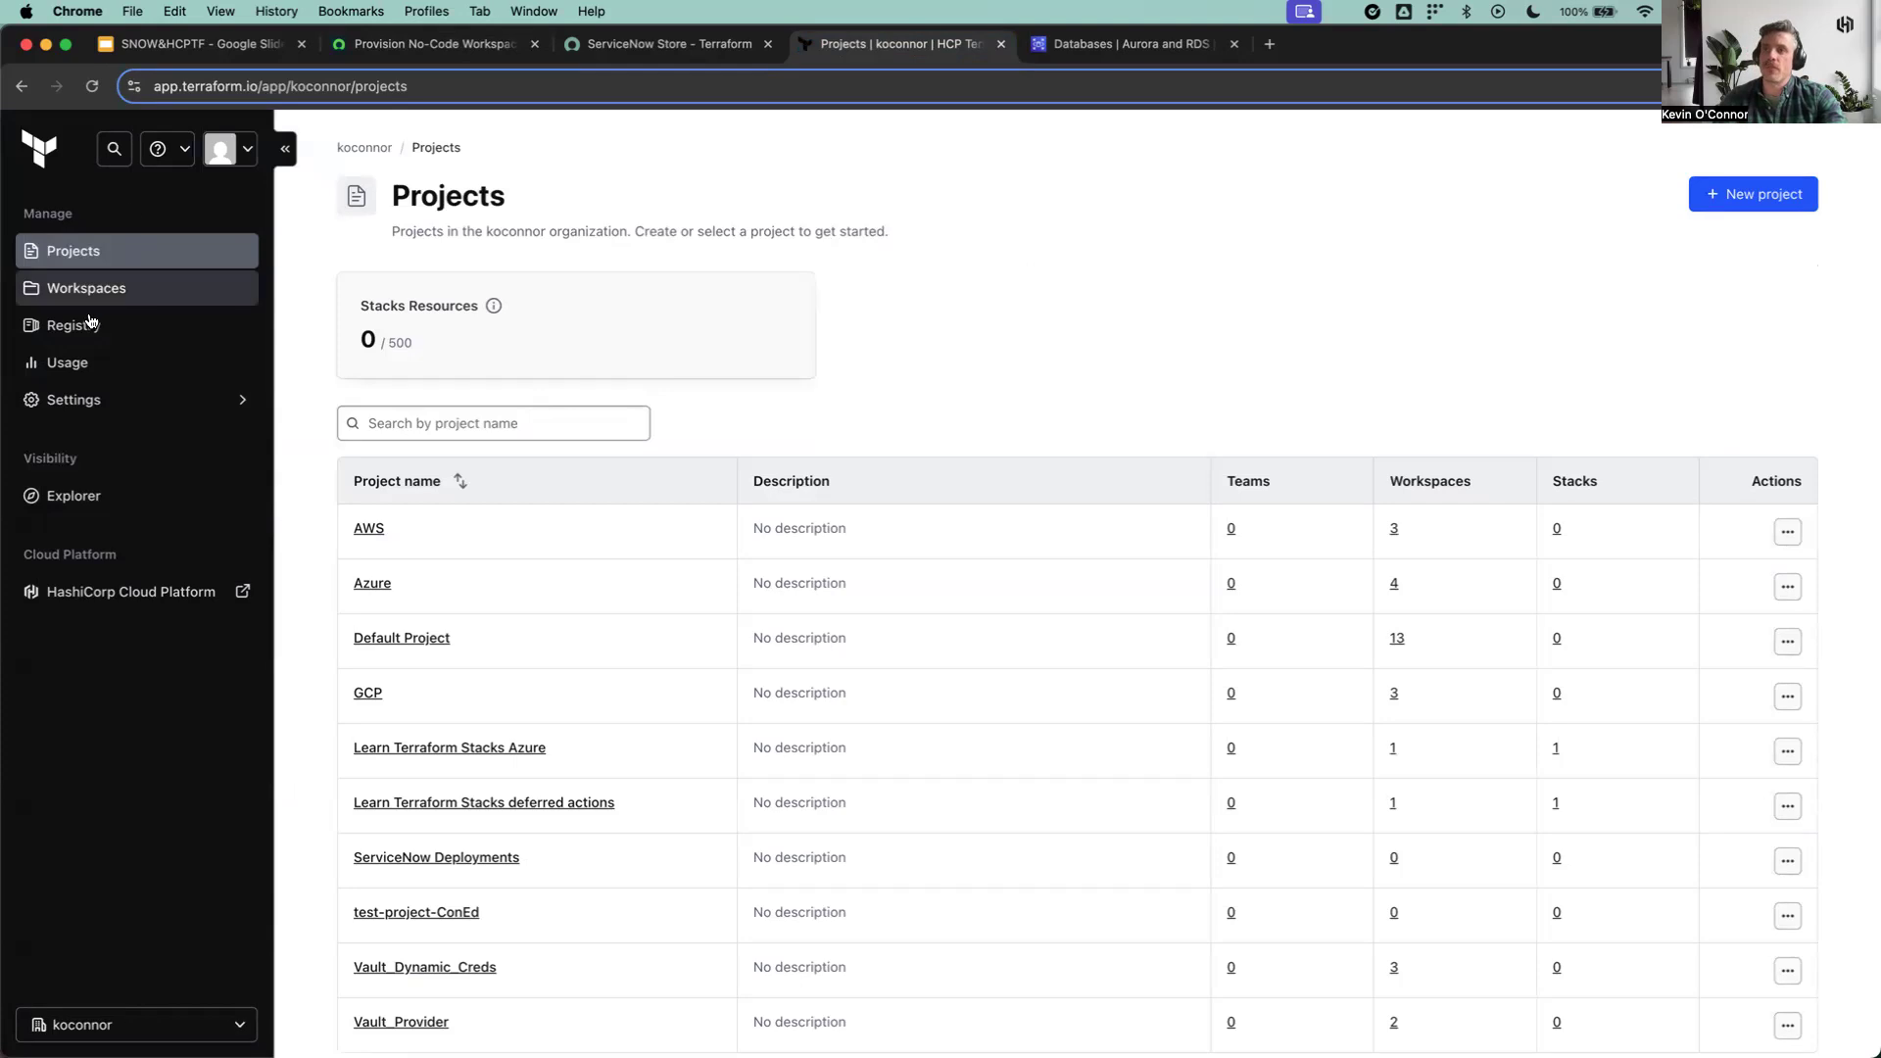
{"action": "left_click", "coordinate": [79, 326]}
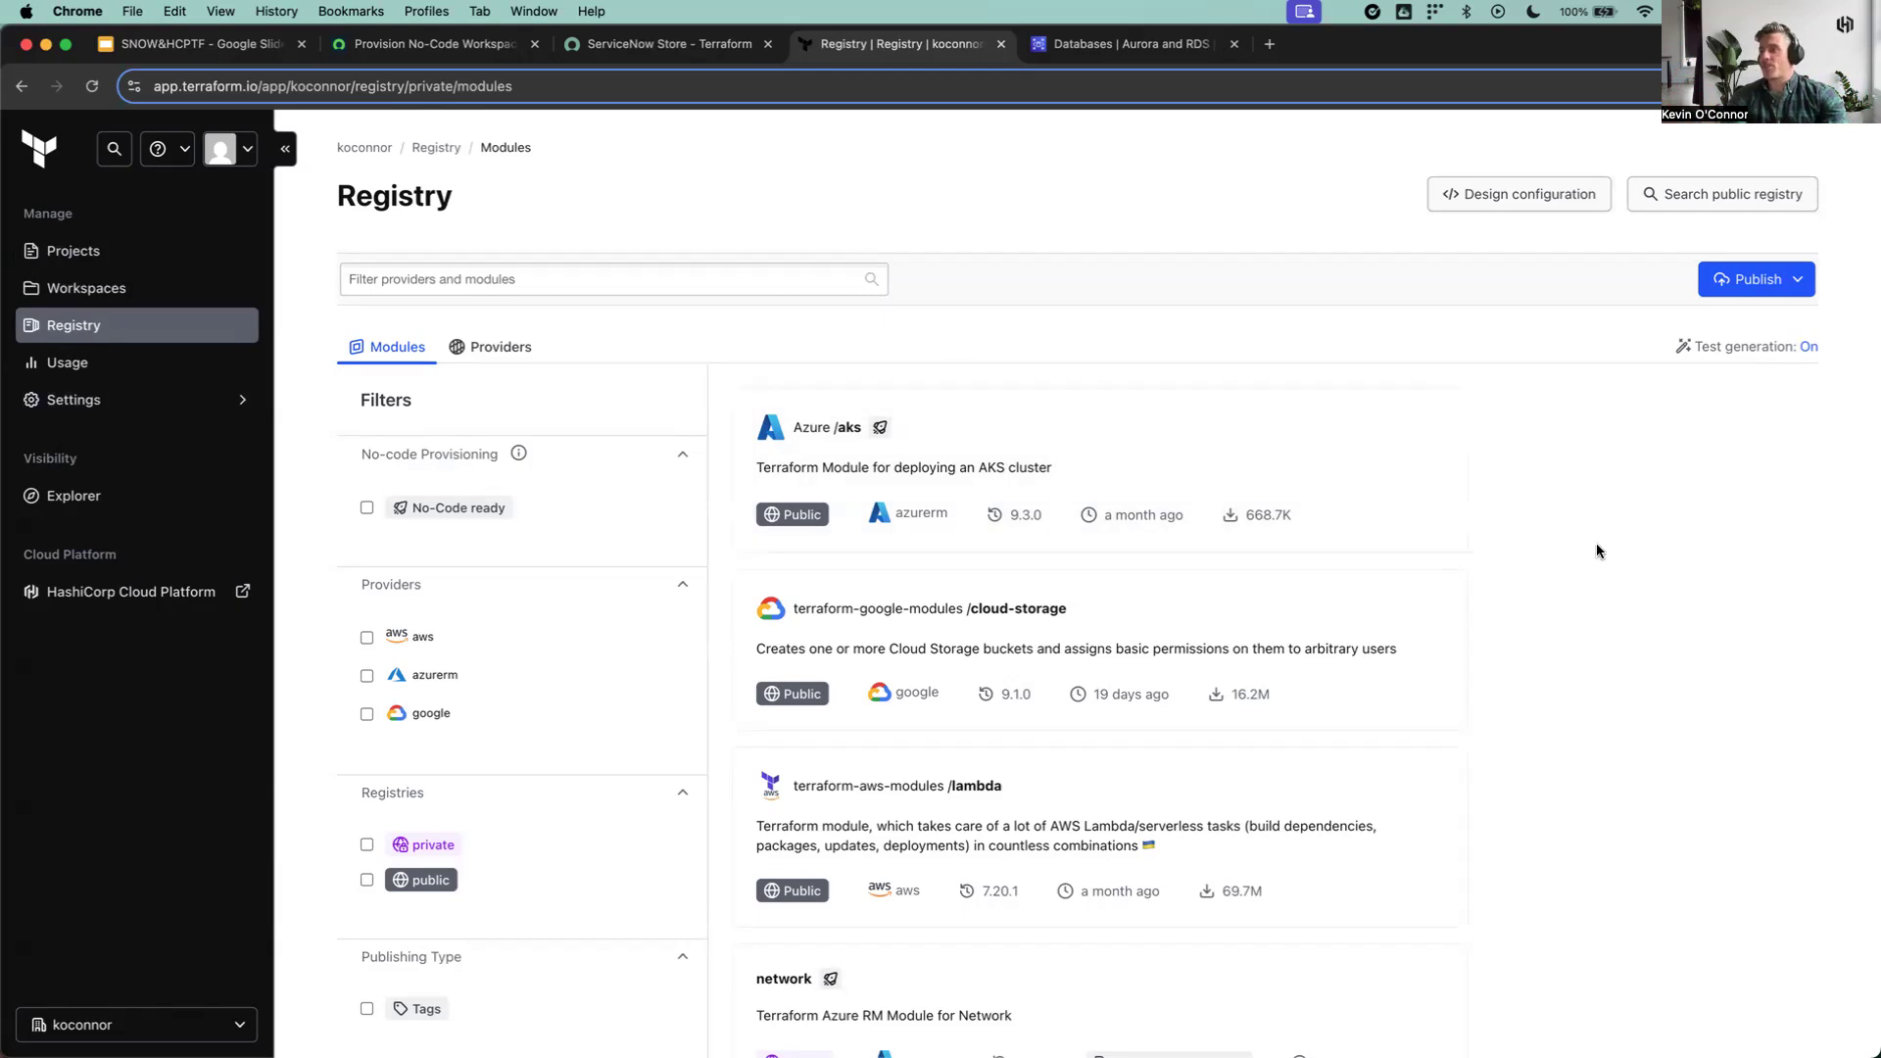
{"action": "scroll", "coordinate": [1596, 543], "scroll_direction": "down", "scroll_amount": 2}
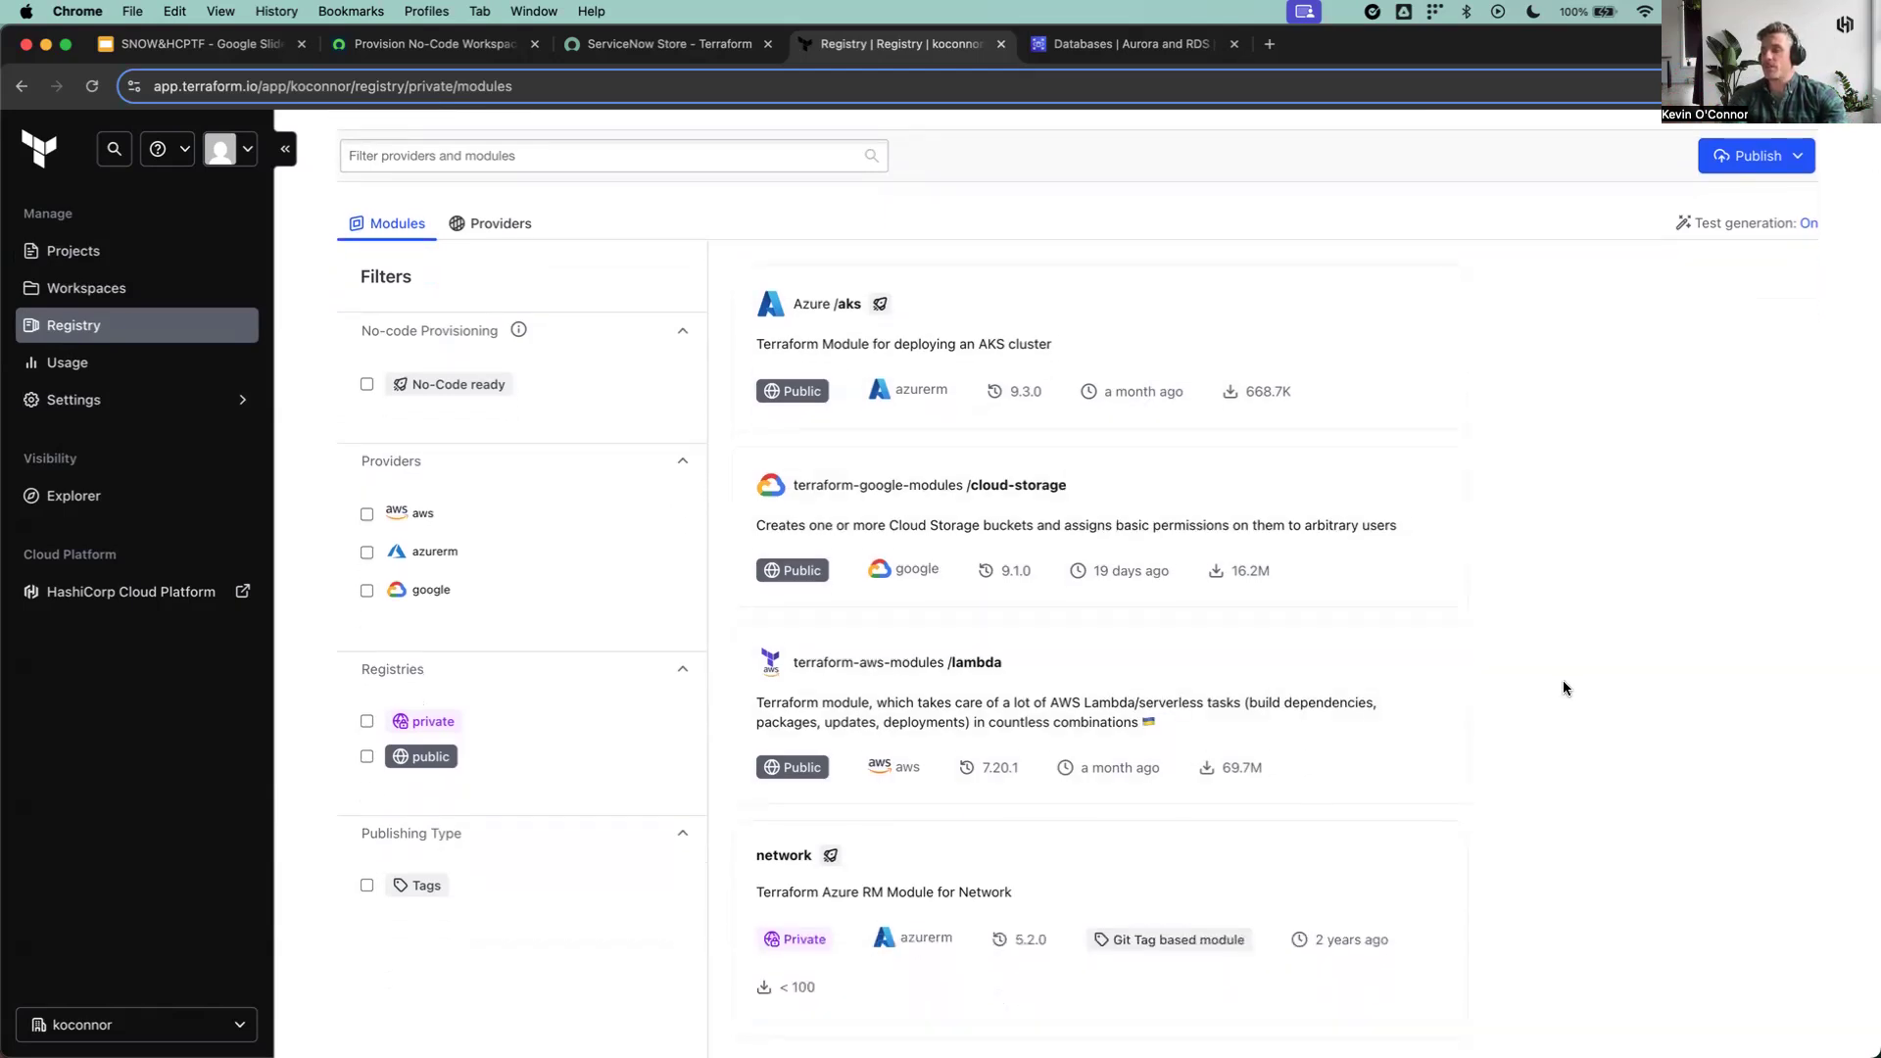
{"action": "scroll", "coordinate": [1562, 680], "scroll_direction": "down", "scroll_amount": 5}
{"action": "scroll", "coordinate": [1562, 680], "scroll_direction": "down", "scroll_amount": 2}
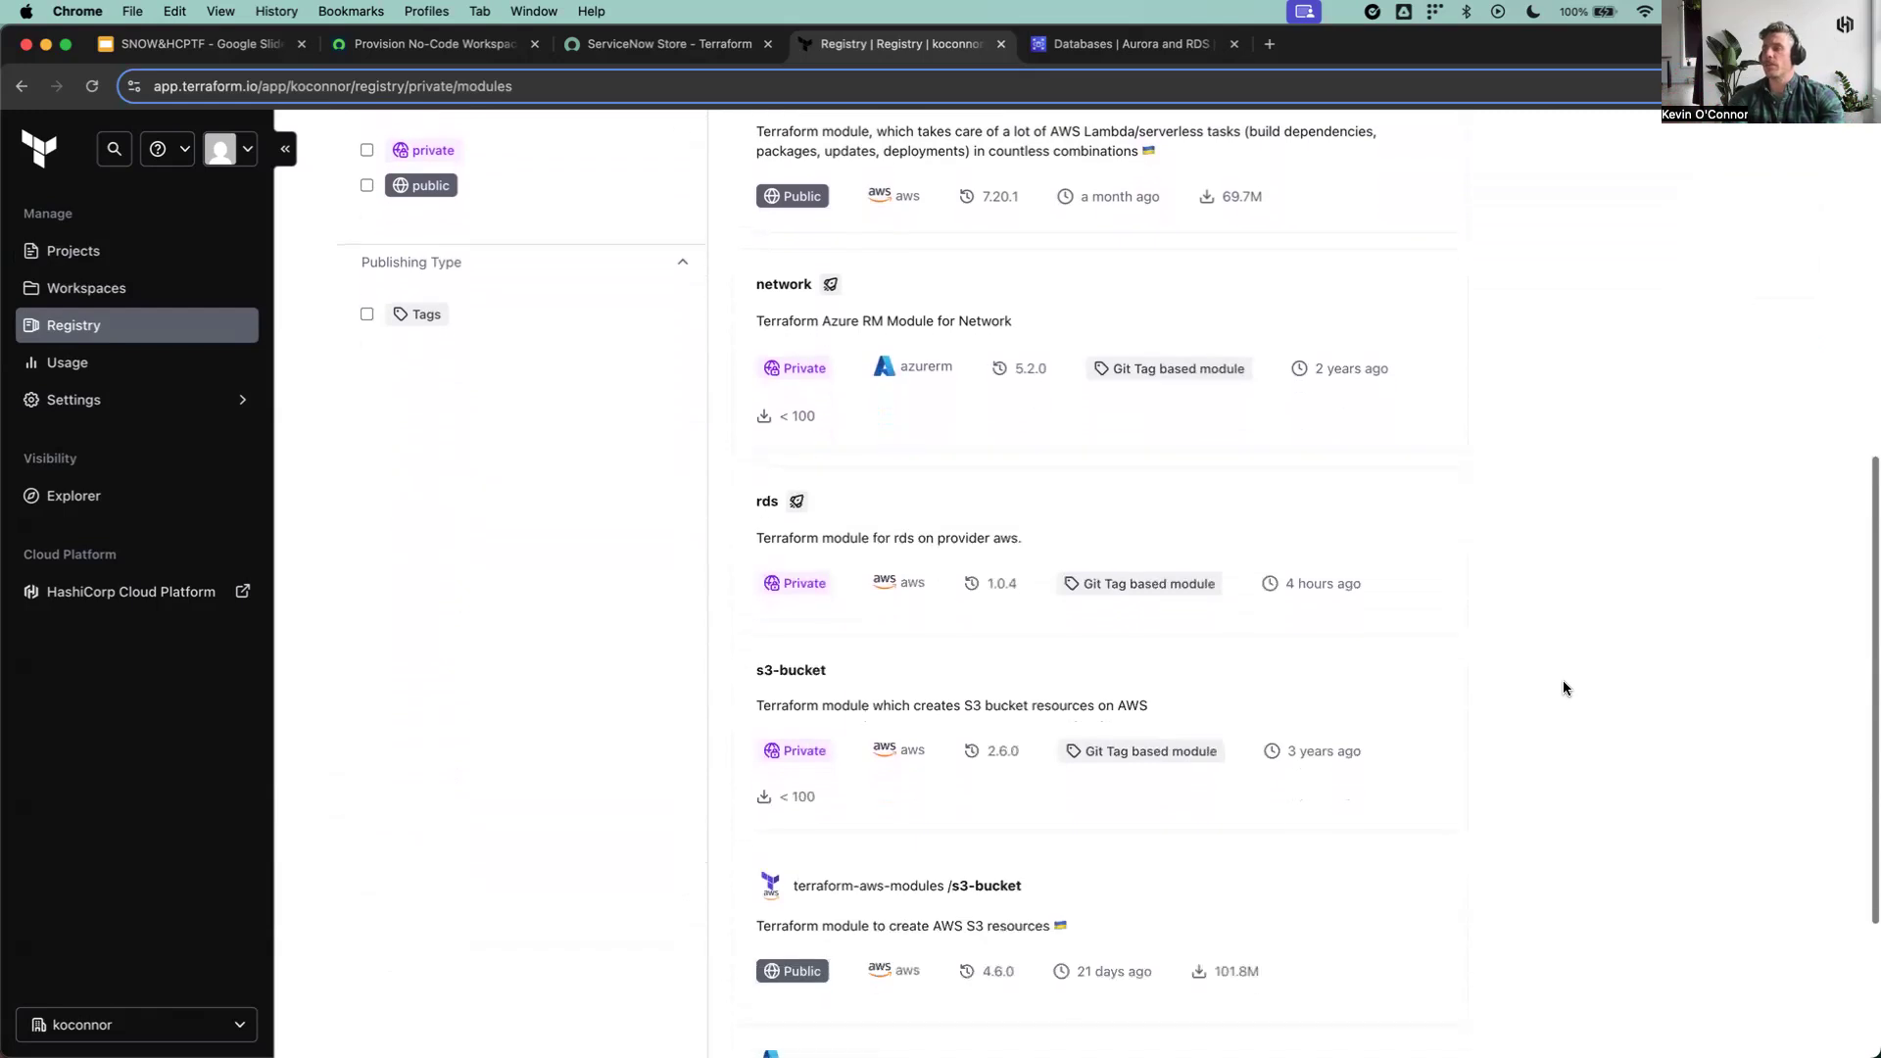
{"action": "left_click", "coordinate": [987, 504]}
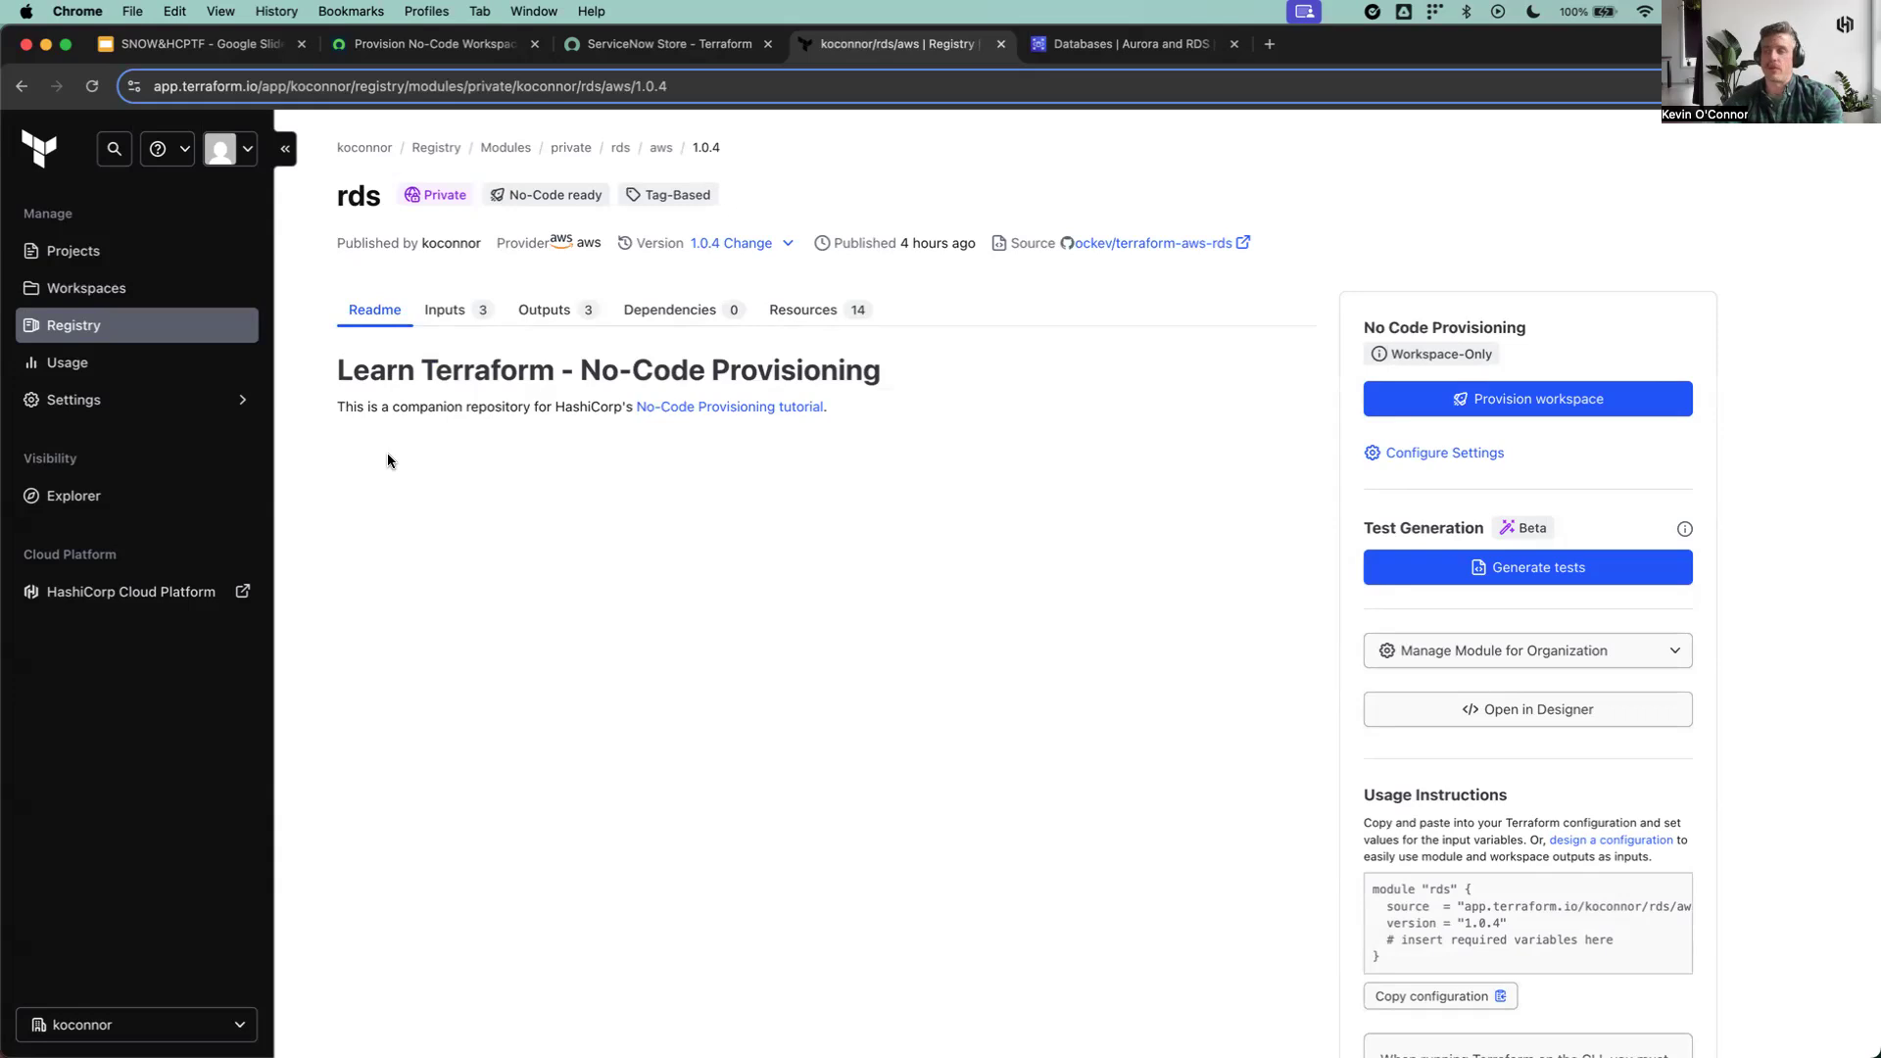
Step: Examine the rds module's inputs, outputs, dependencies and resources, including its database instance and networking components
{"action": "left_click", "coordinate": [443, 312]}
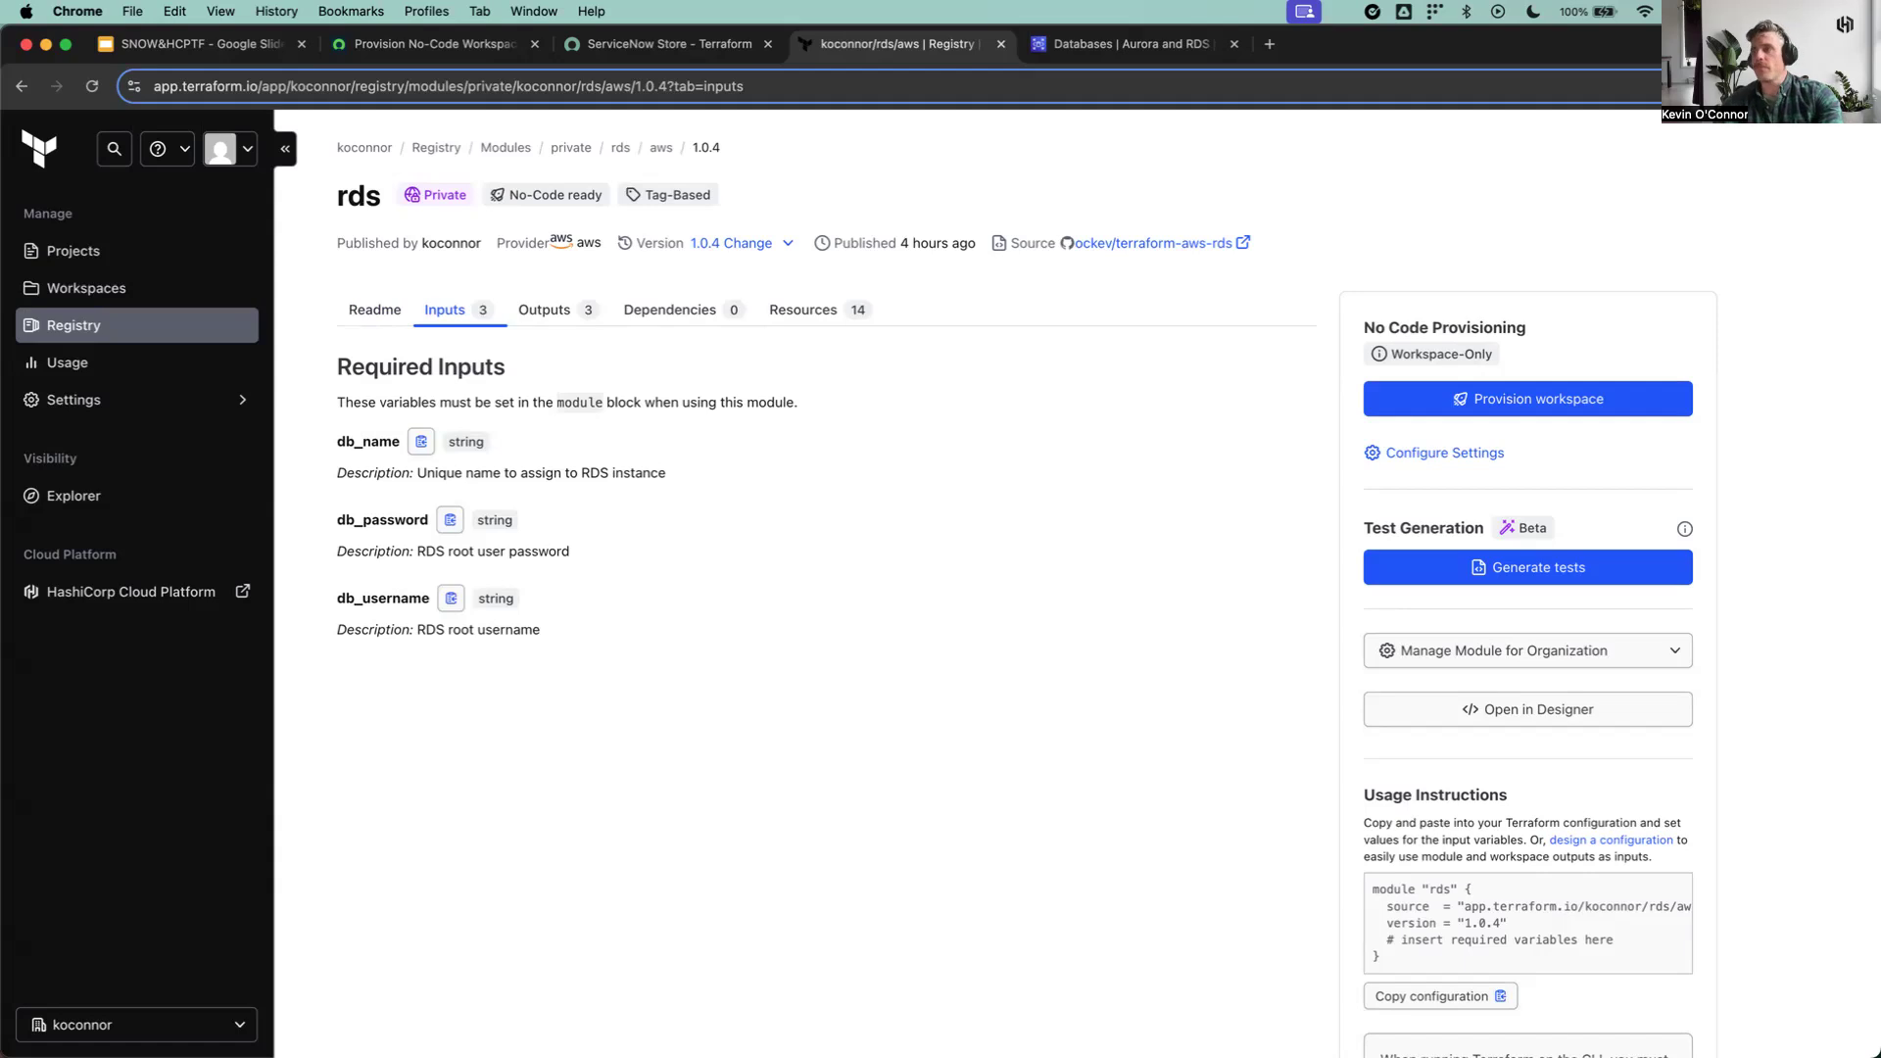
{"action": "left_click", "coordinate": [554, 316]}
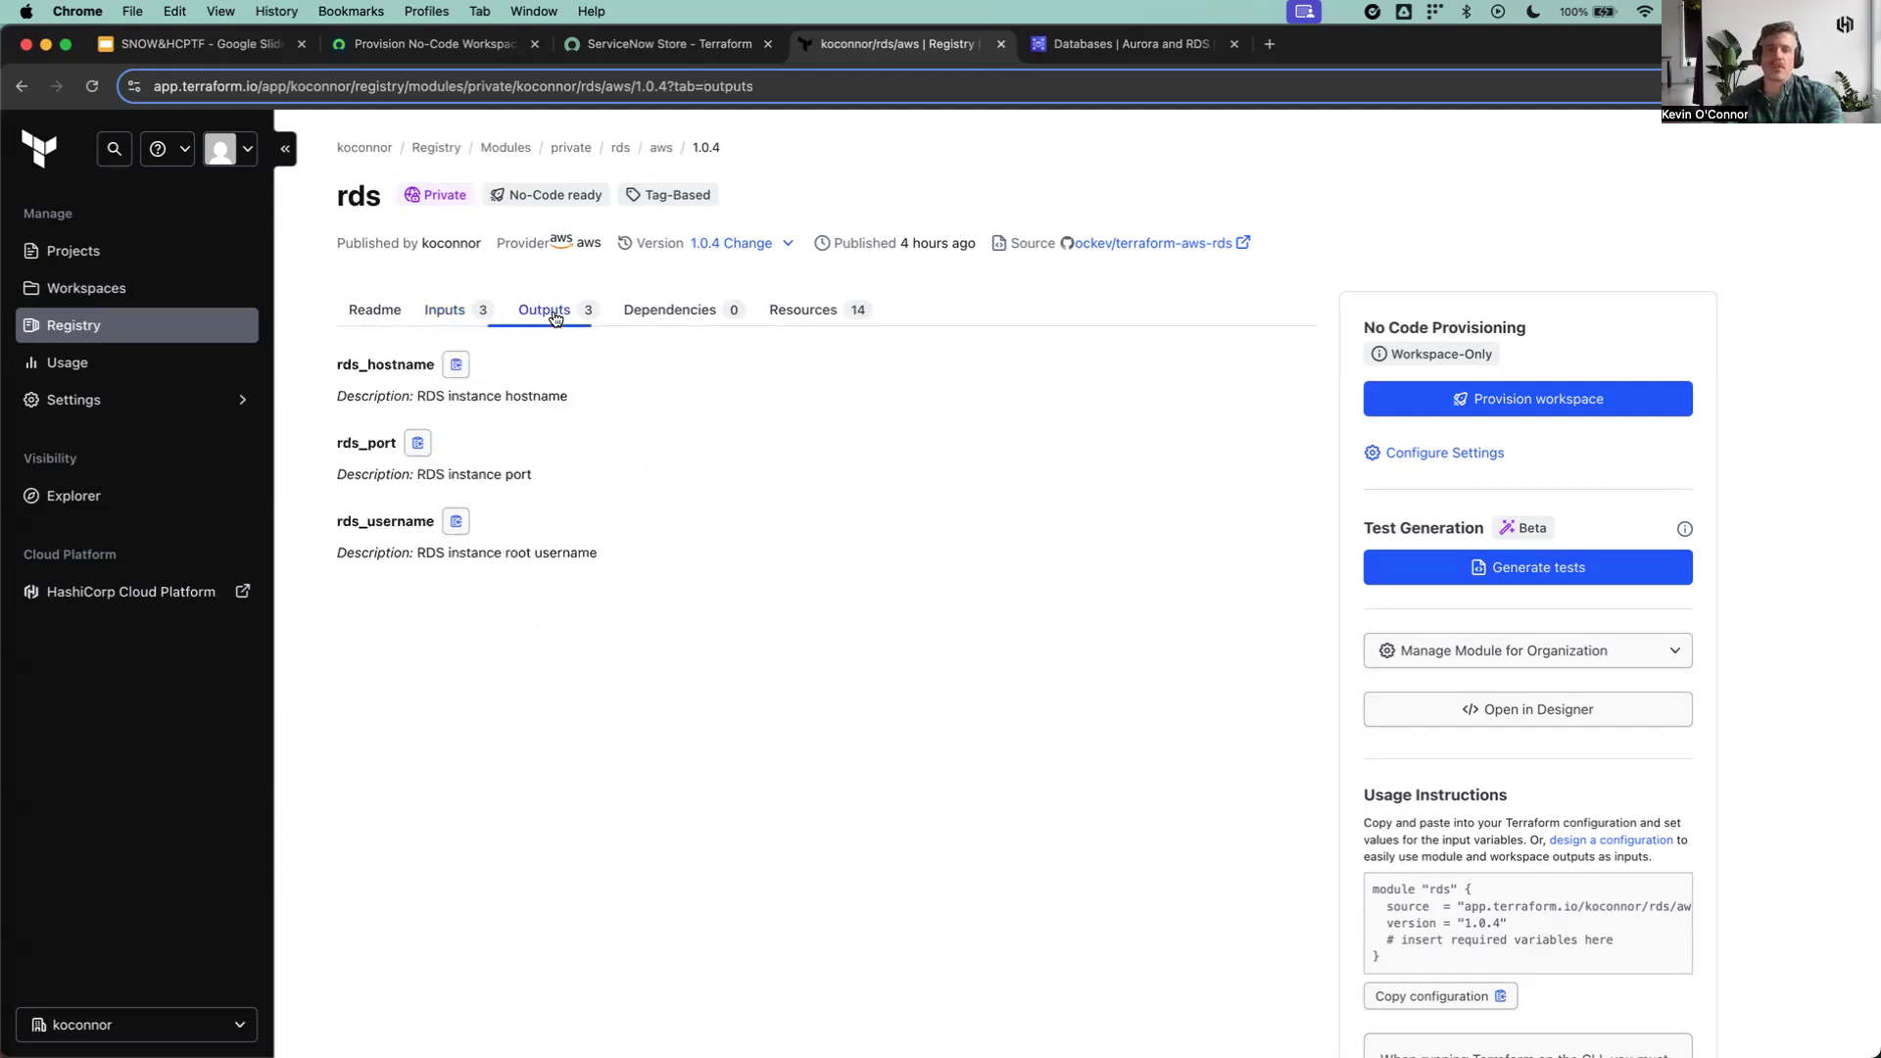
{"action": "left_click", "coordinate": [702, 322]}
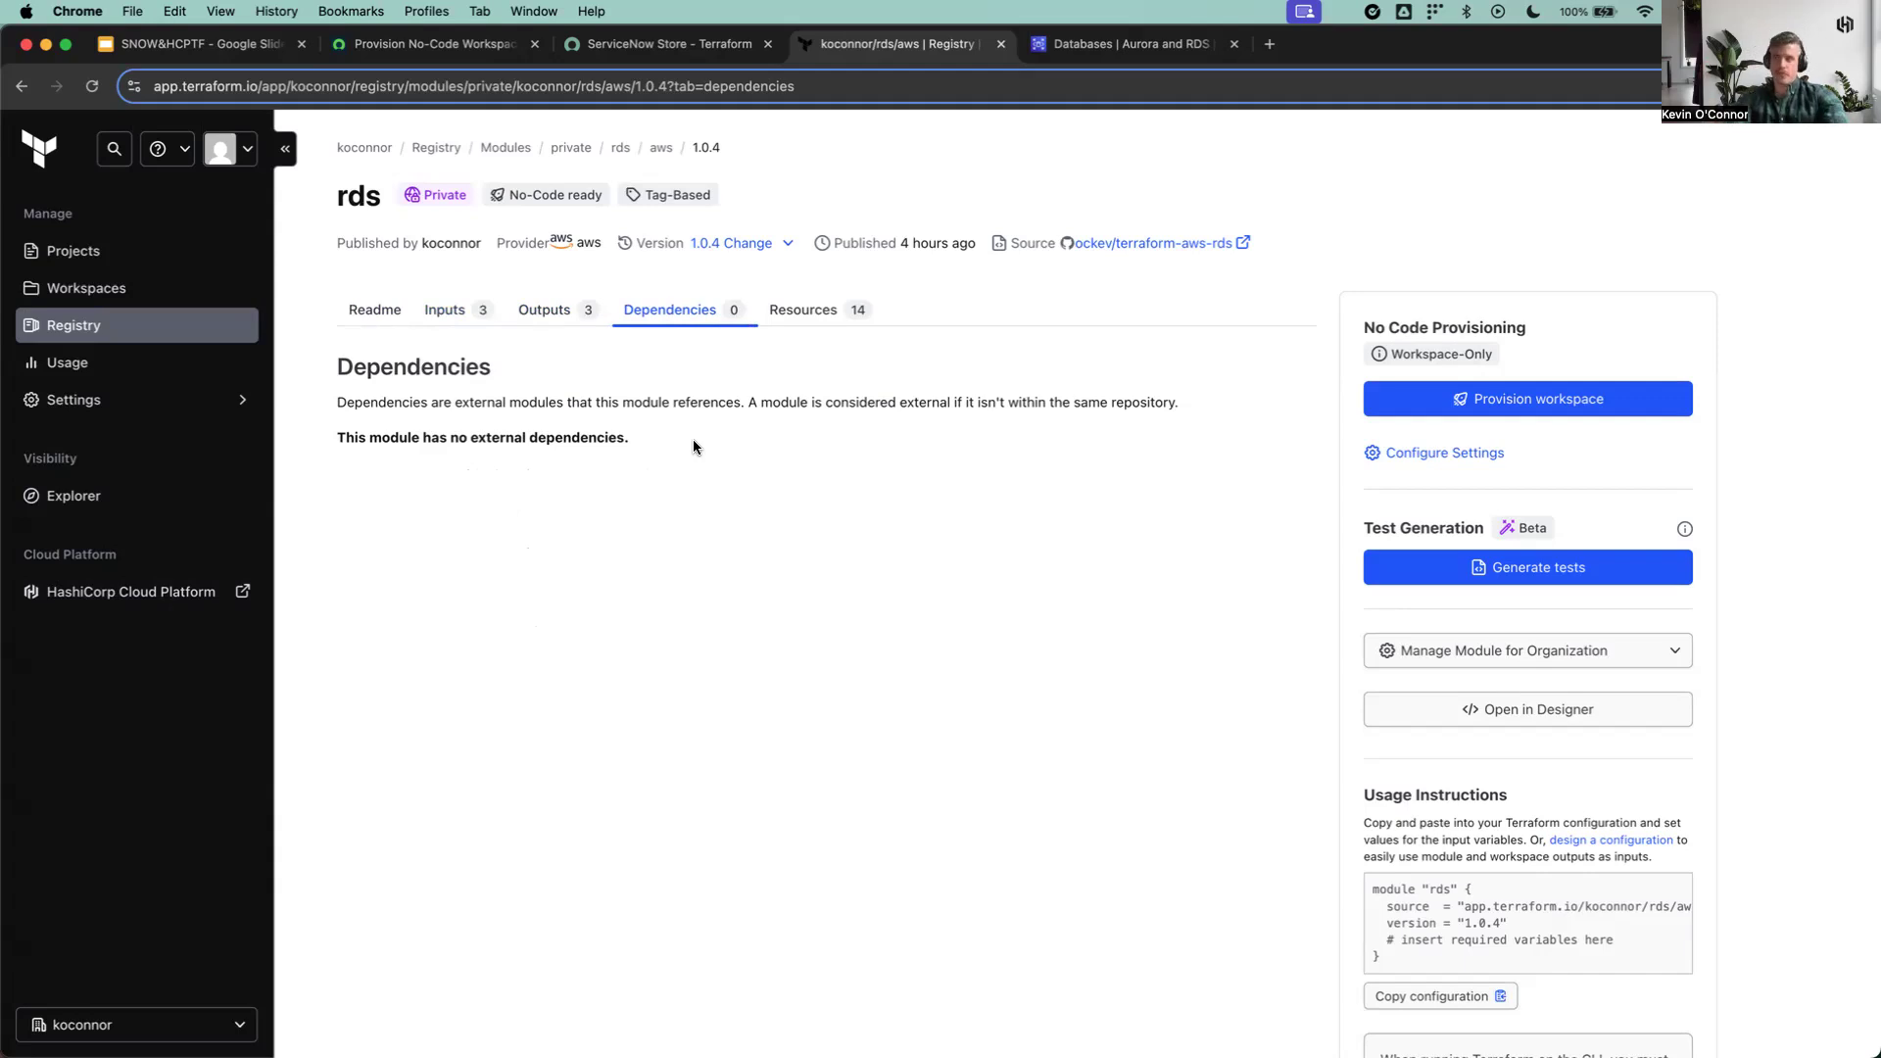
{"action": "left_click", "coordinate": [796, 310]}
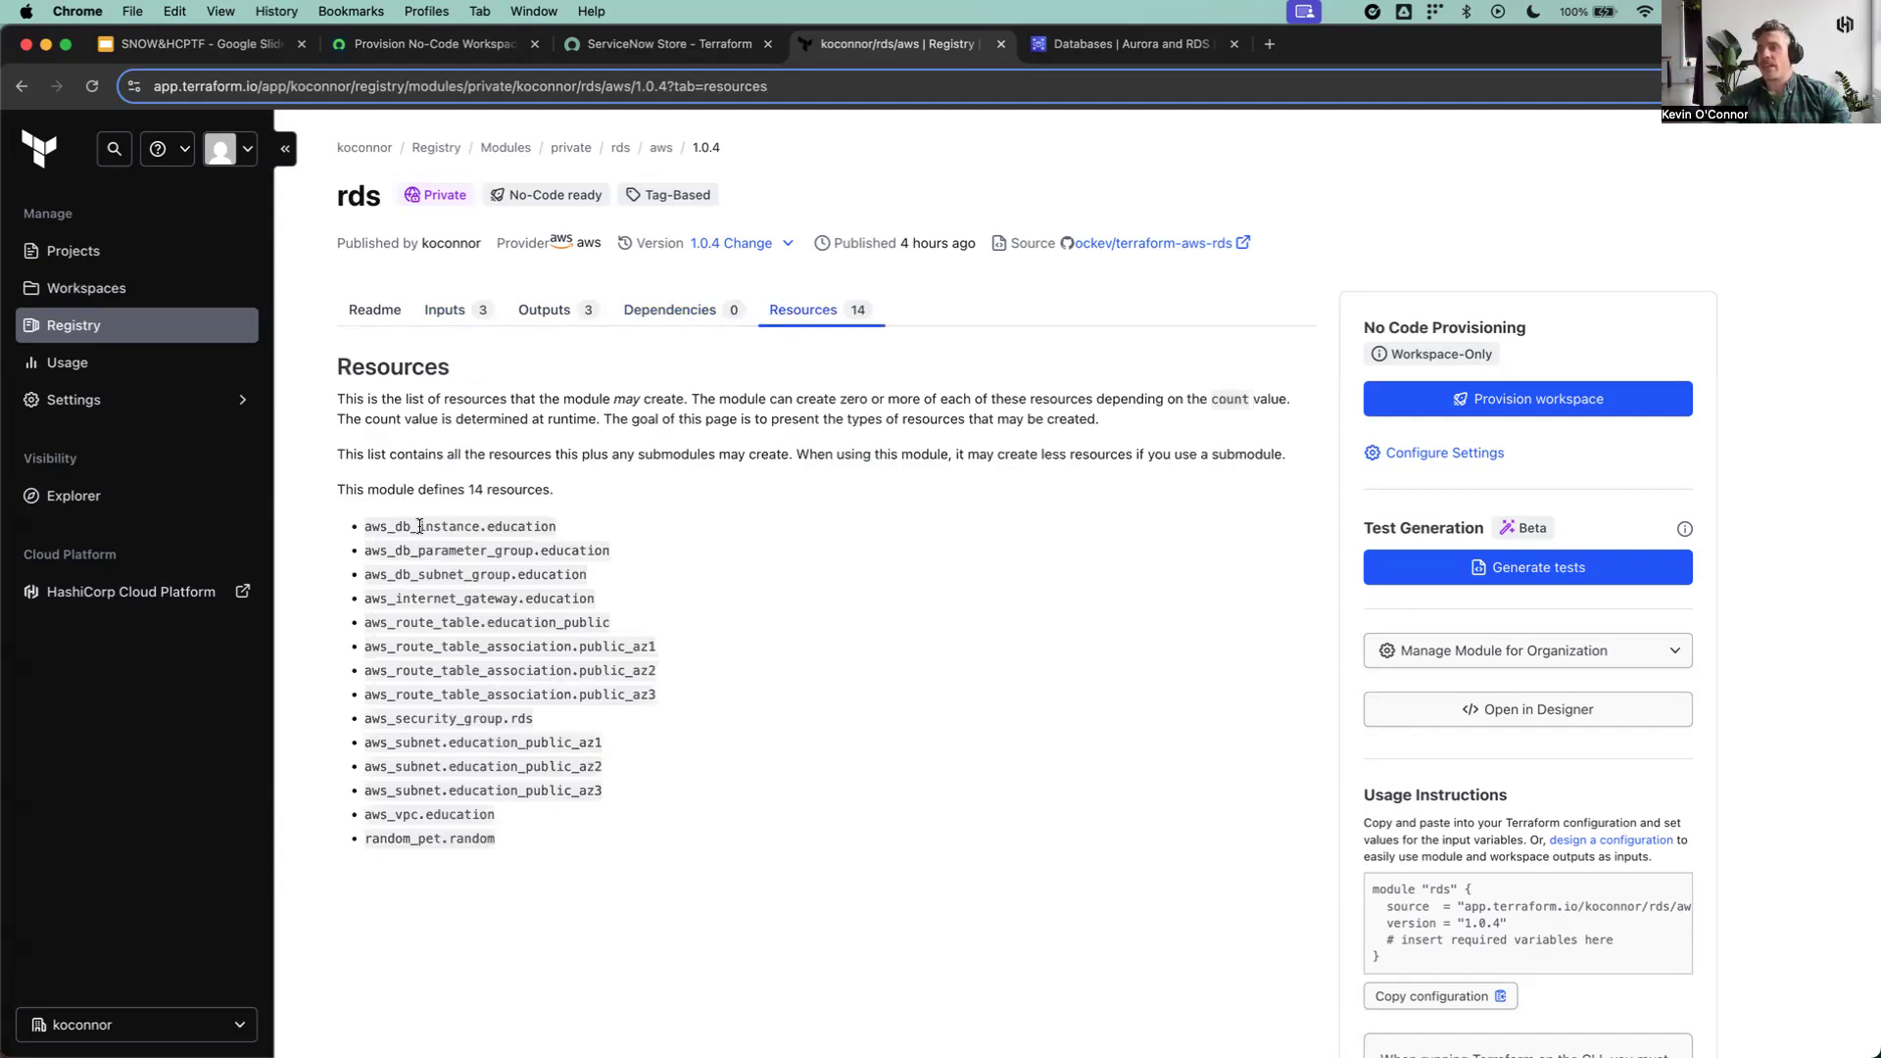
{"action": "triple_click", "coordinate": [638, 527]}
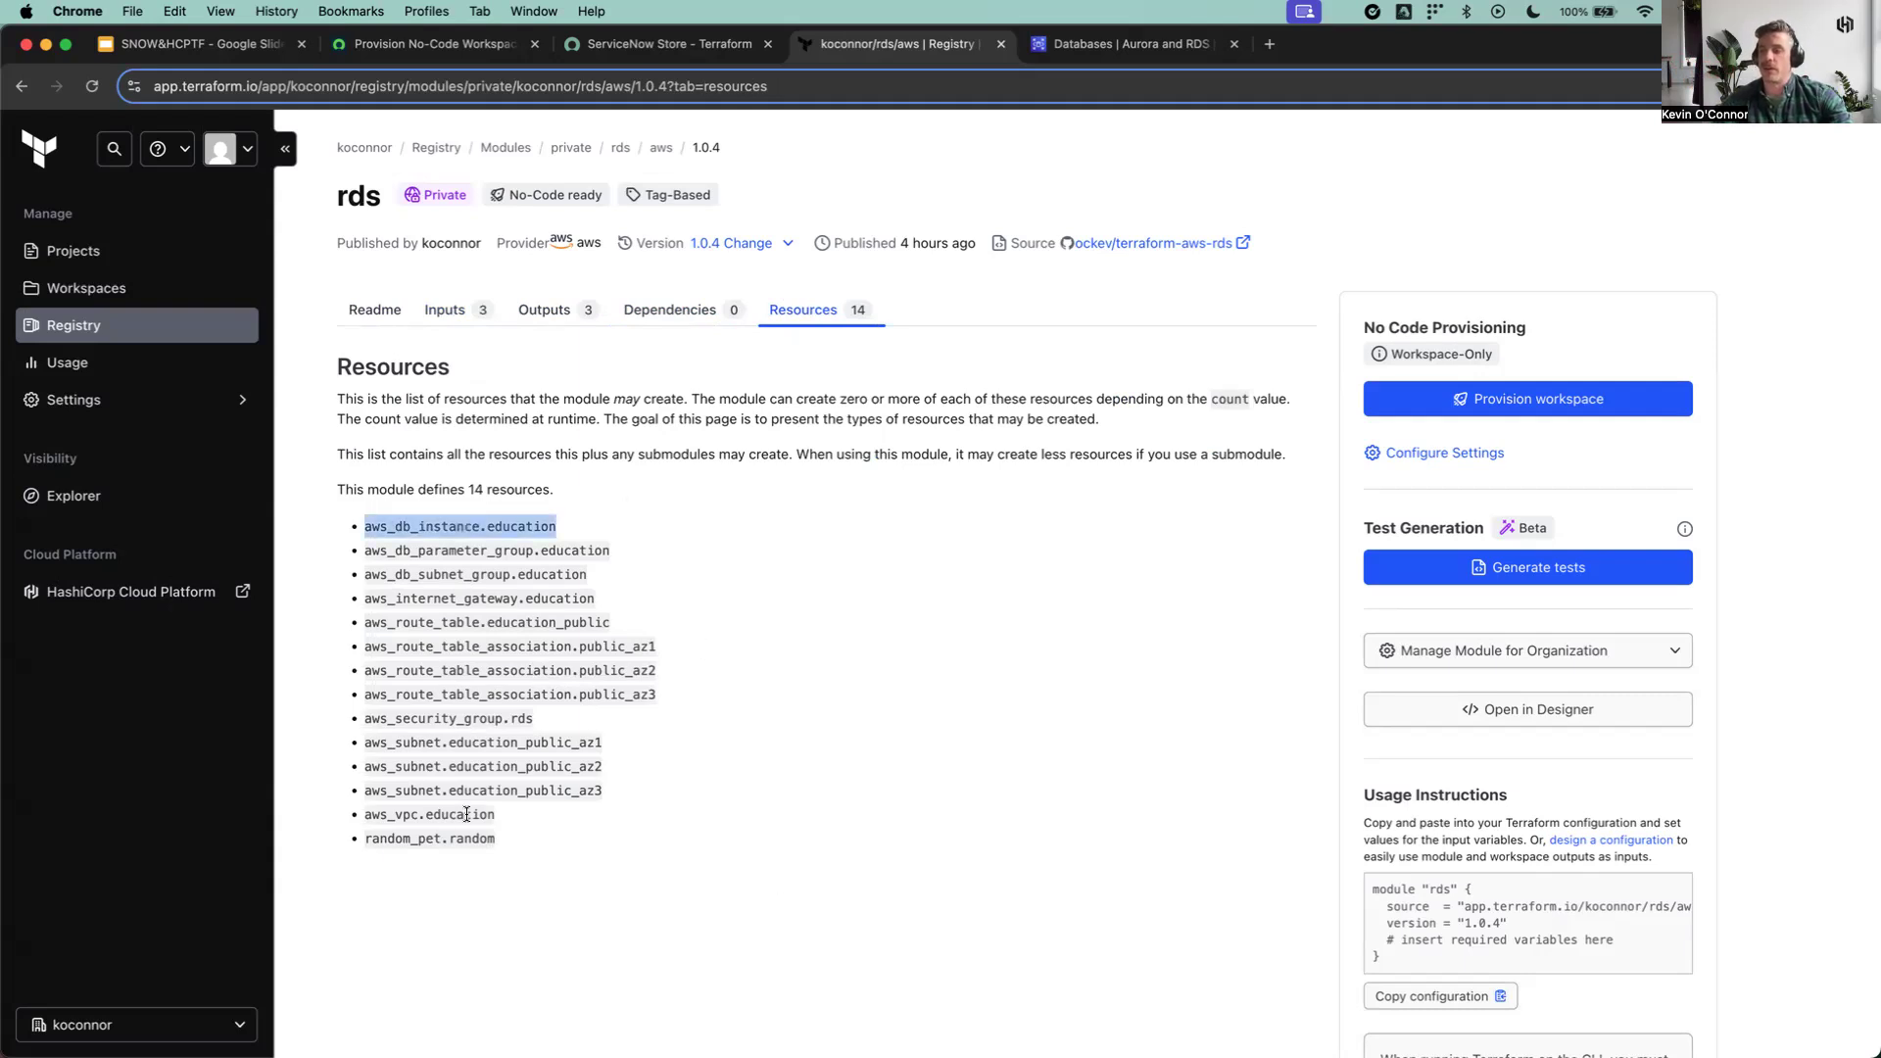
{"action": "left_click_drag", "start_coordinate": [494, 814], "coordinate": [365, 598]}
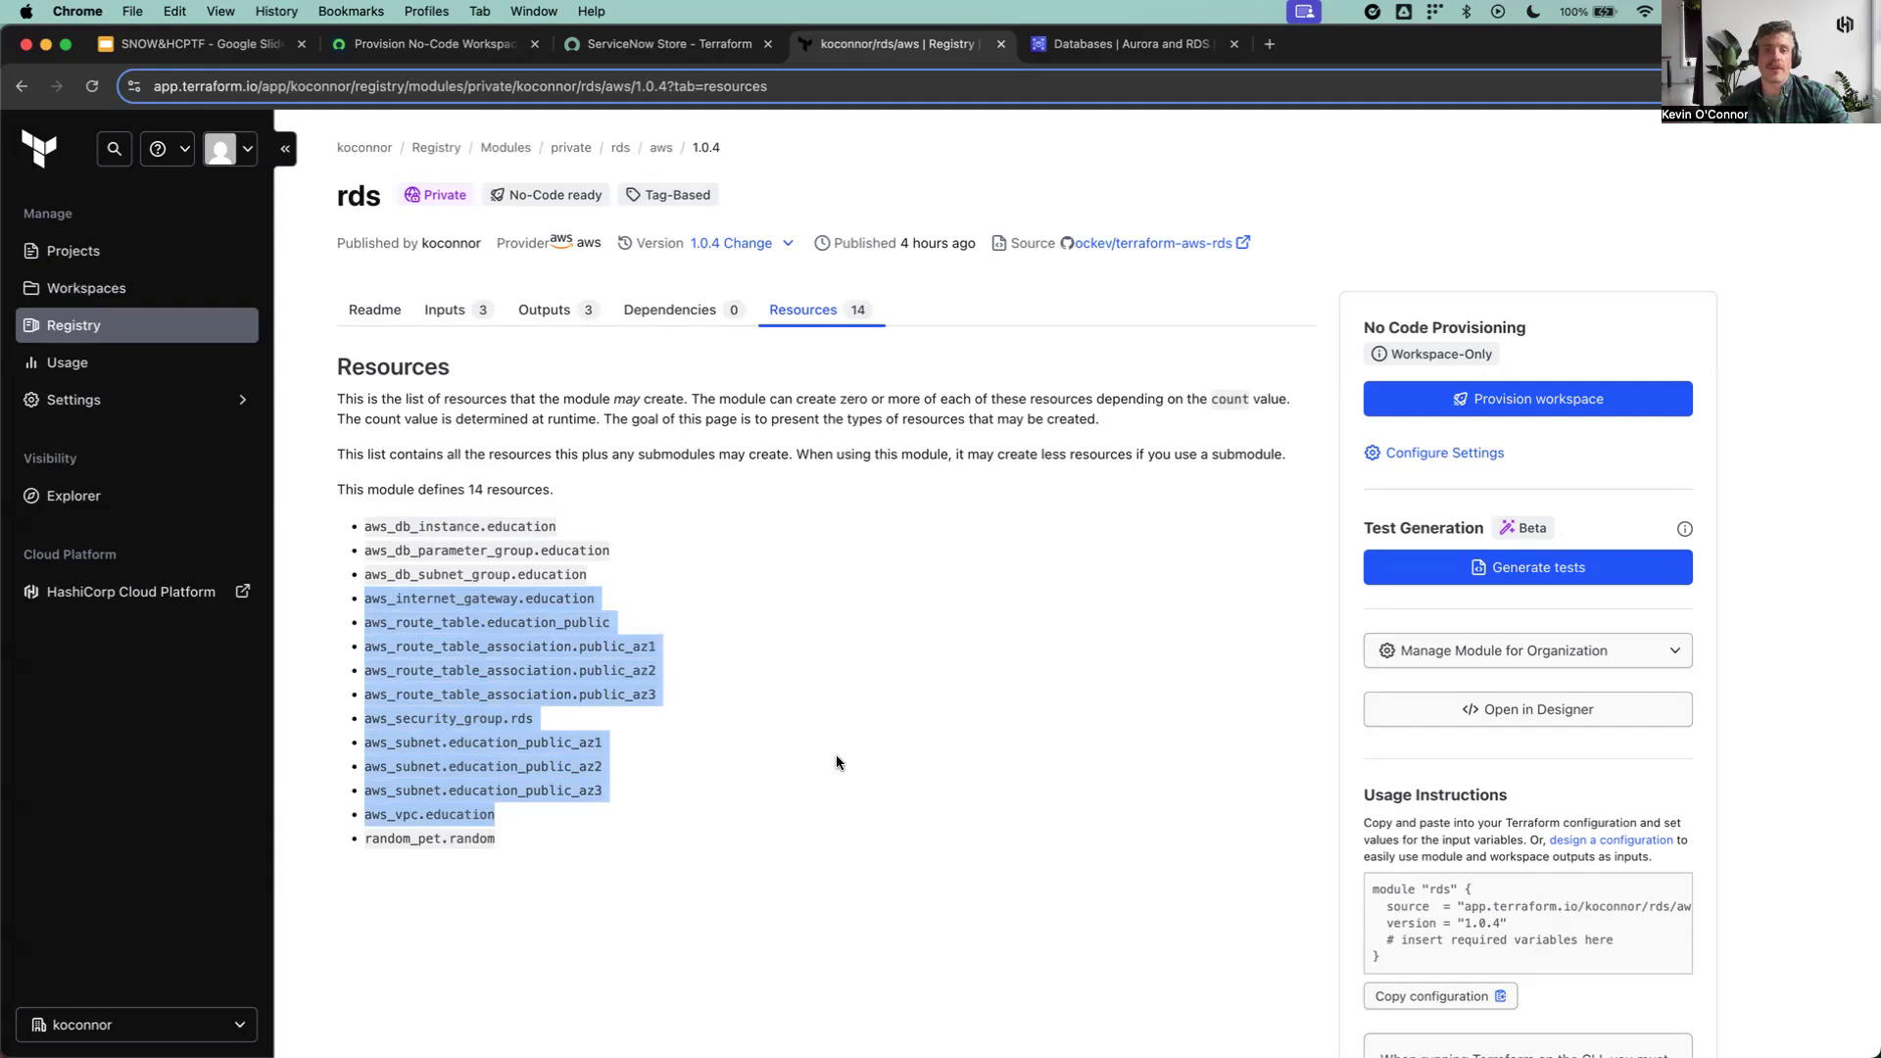
{"action": "left_click", "coordinate": [768, 718]}
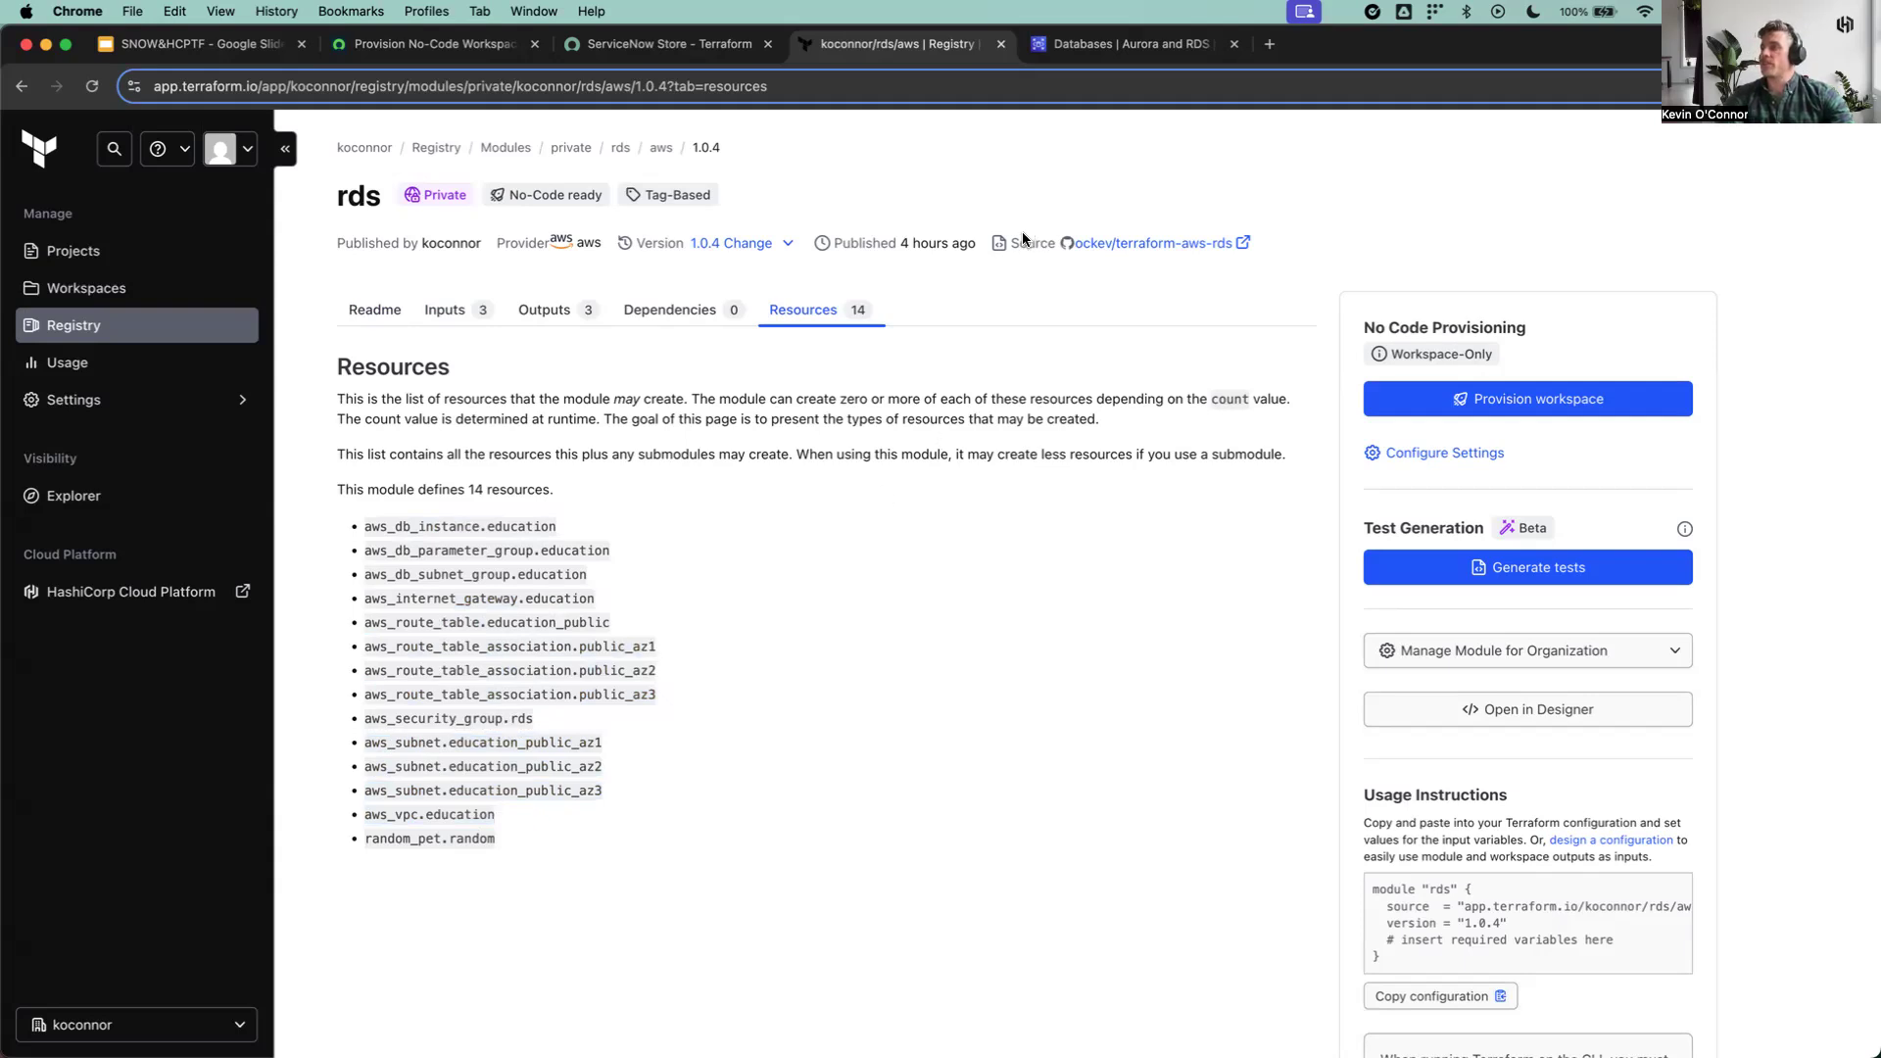
Step: Open the rds module's source repository on GitHub and read through the code in main.tf
{"action": "left_click_drag", "start_coordinate": [1010, 243], "coordinate": [1055, 245]}
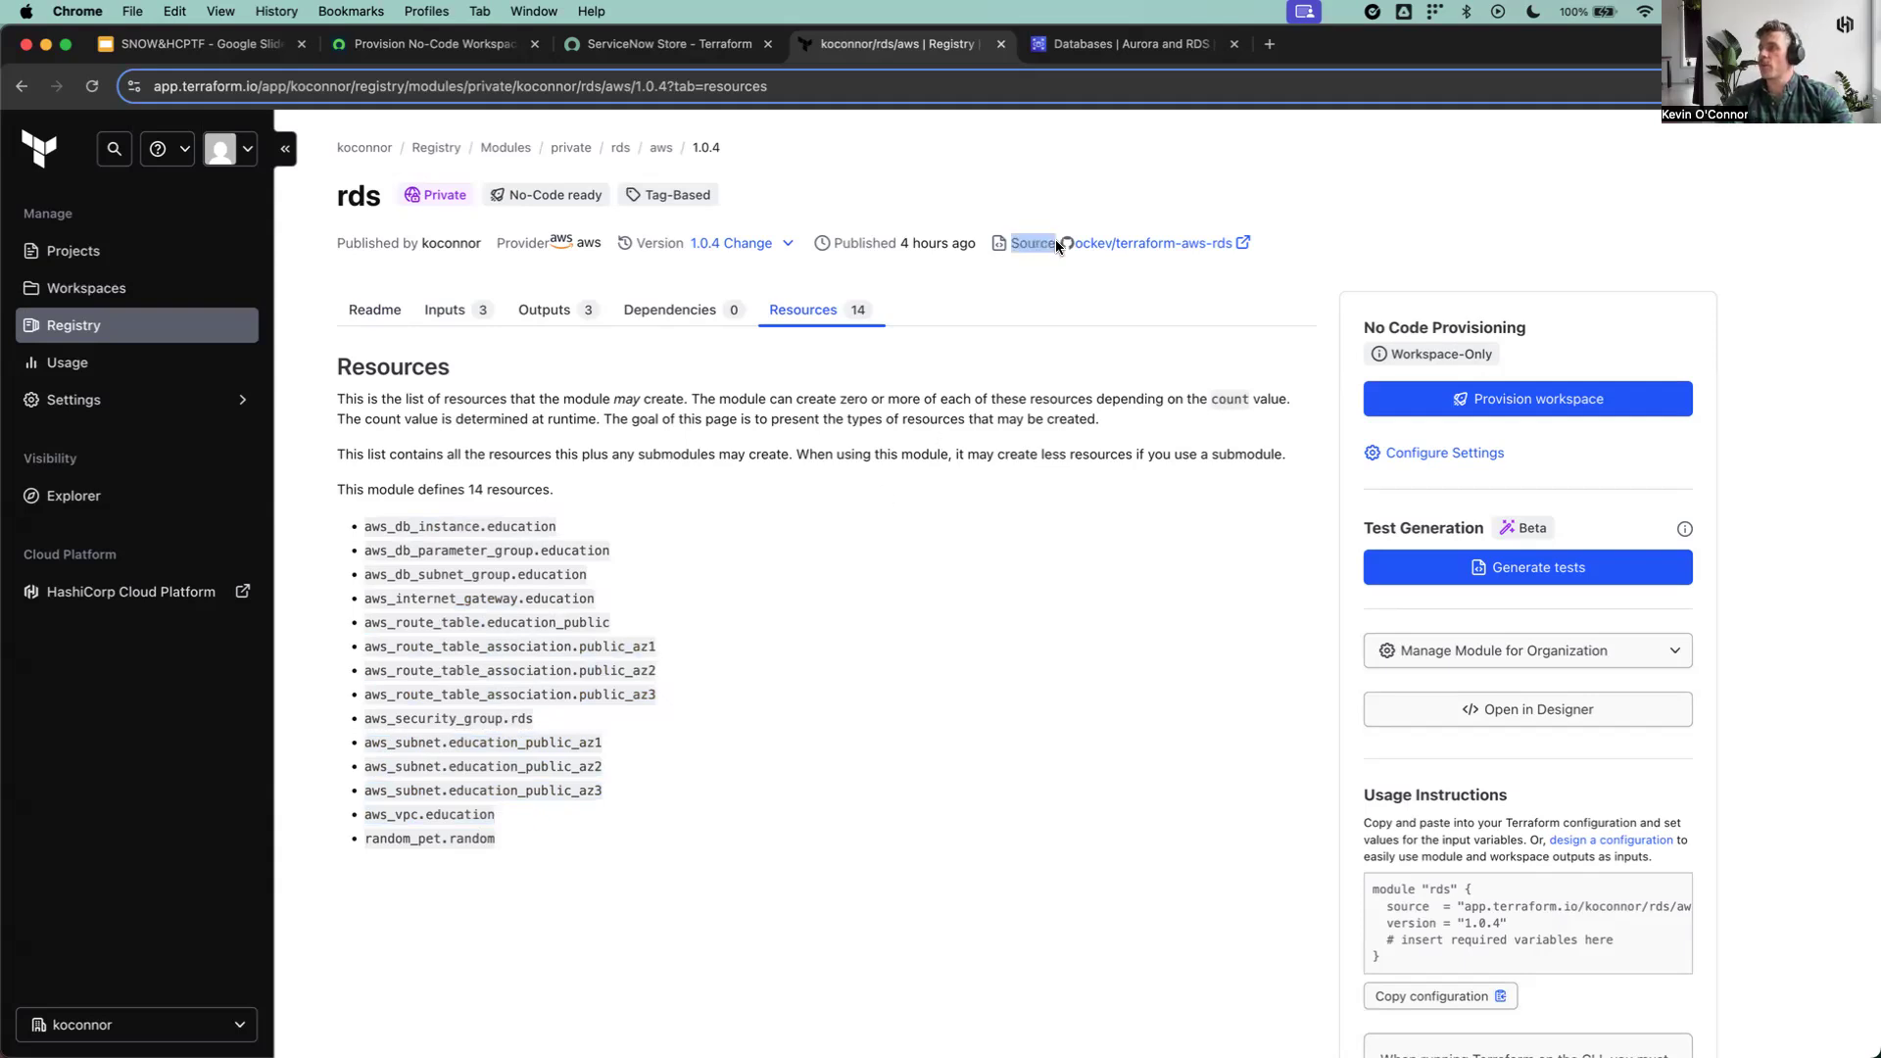
{"action": "left_click", "coordinate": [1176, 245]}
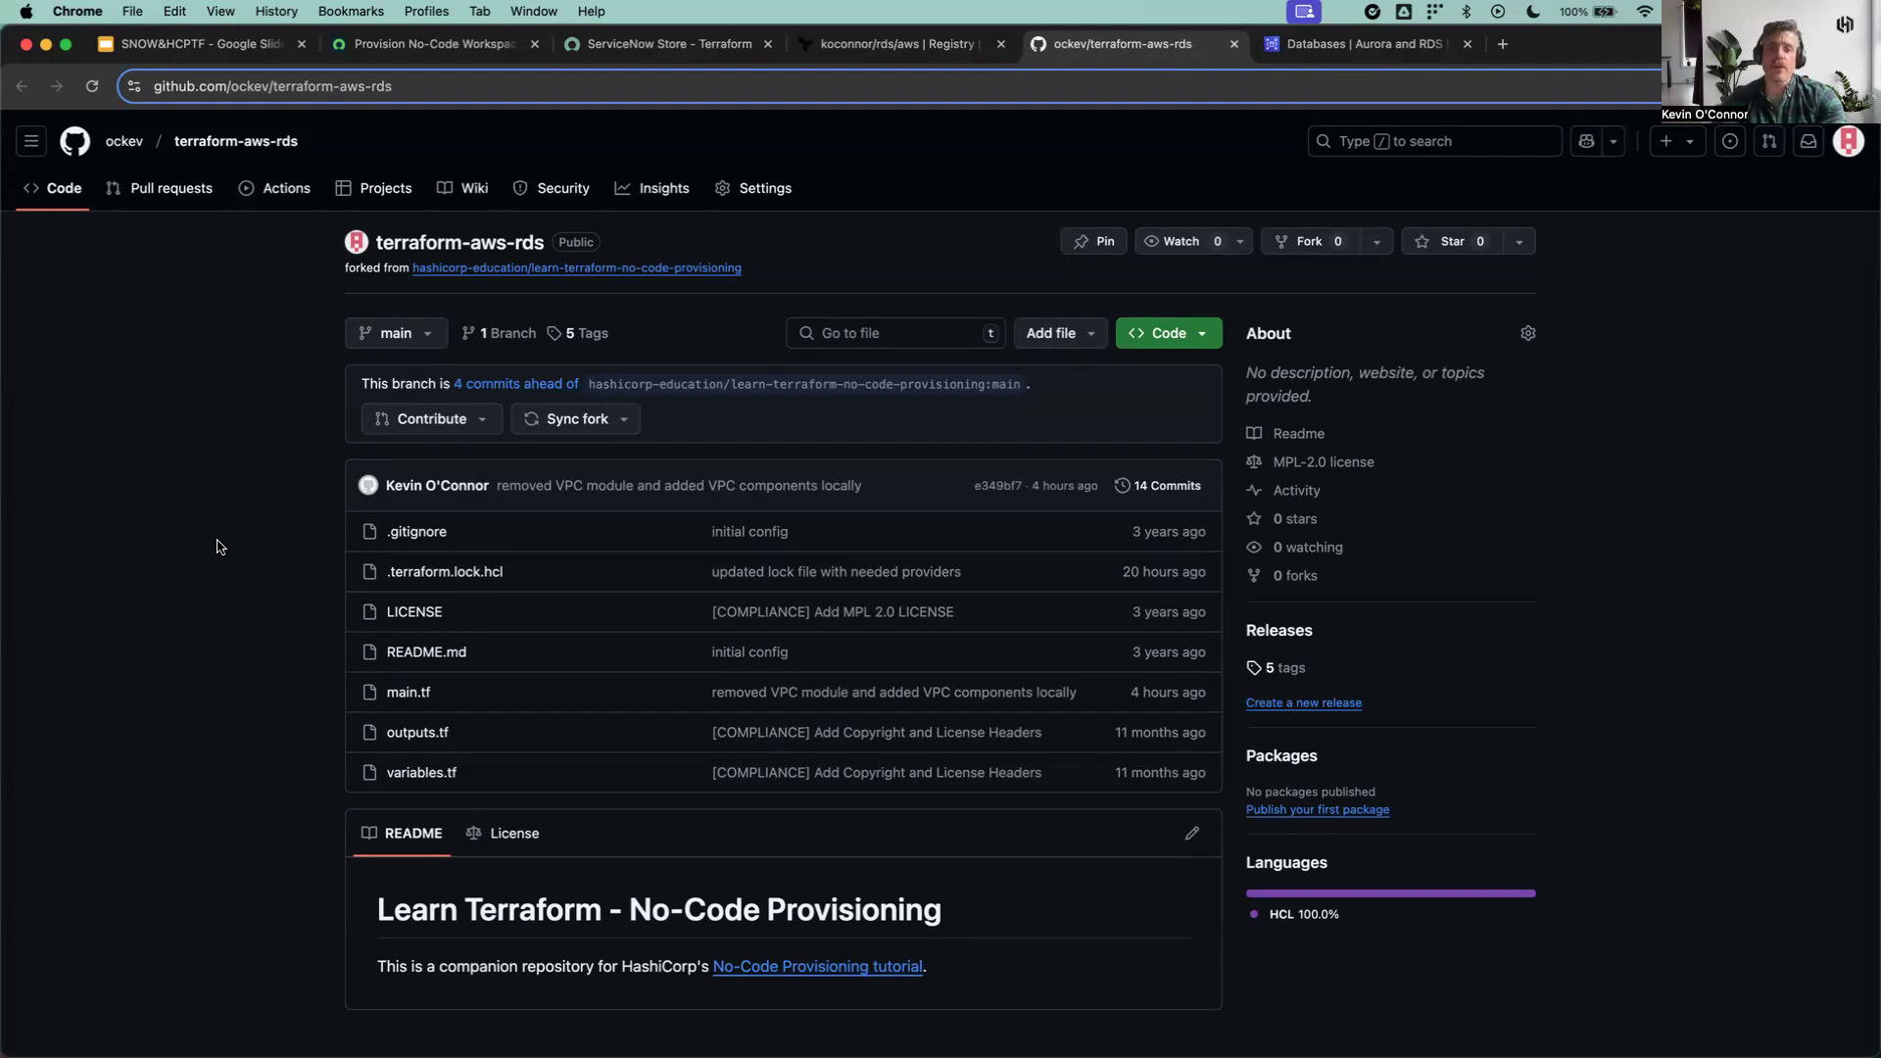
{"action": "scroll", "coordinate": [217, 547], "scroll_direction": "down", "scroll_amount": 1}
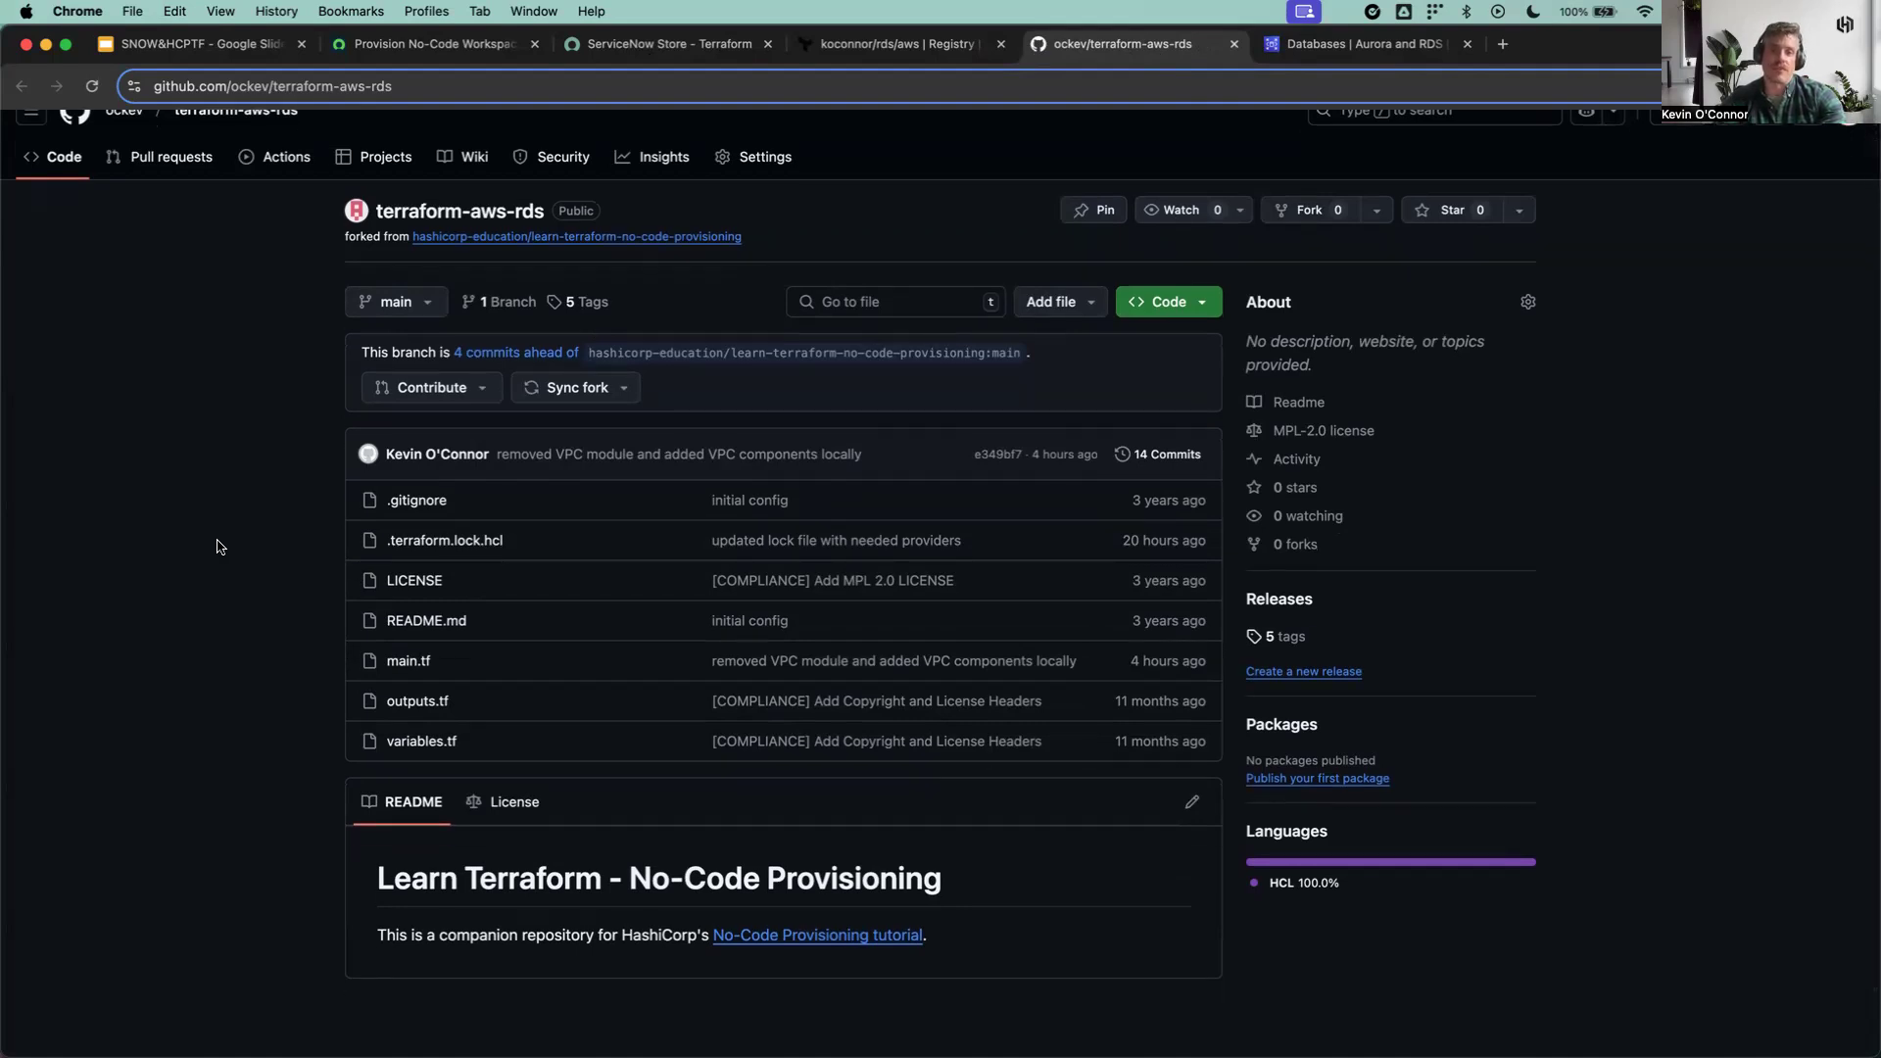
{"action": "left_click", "coordinate": [410, 664]}
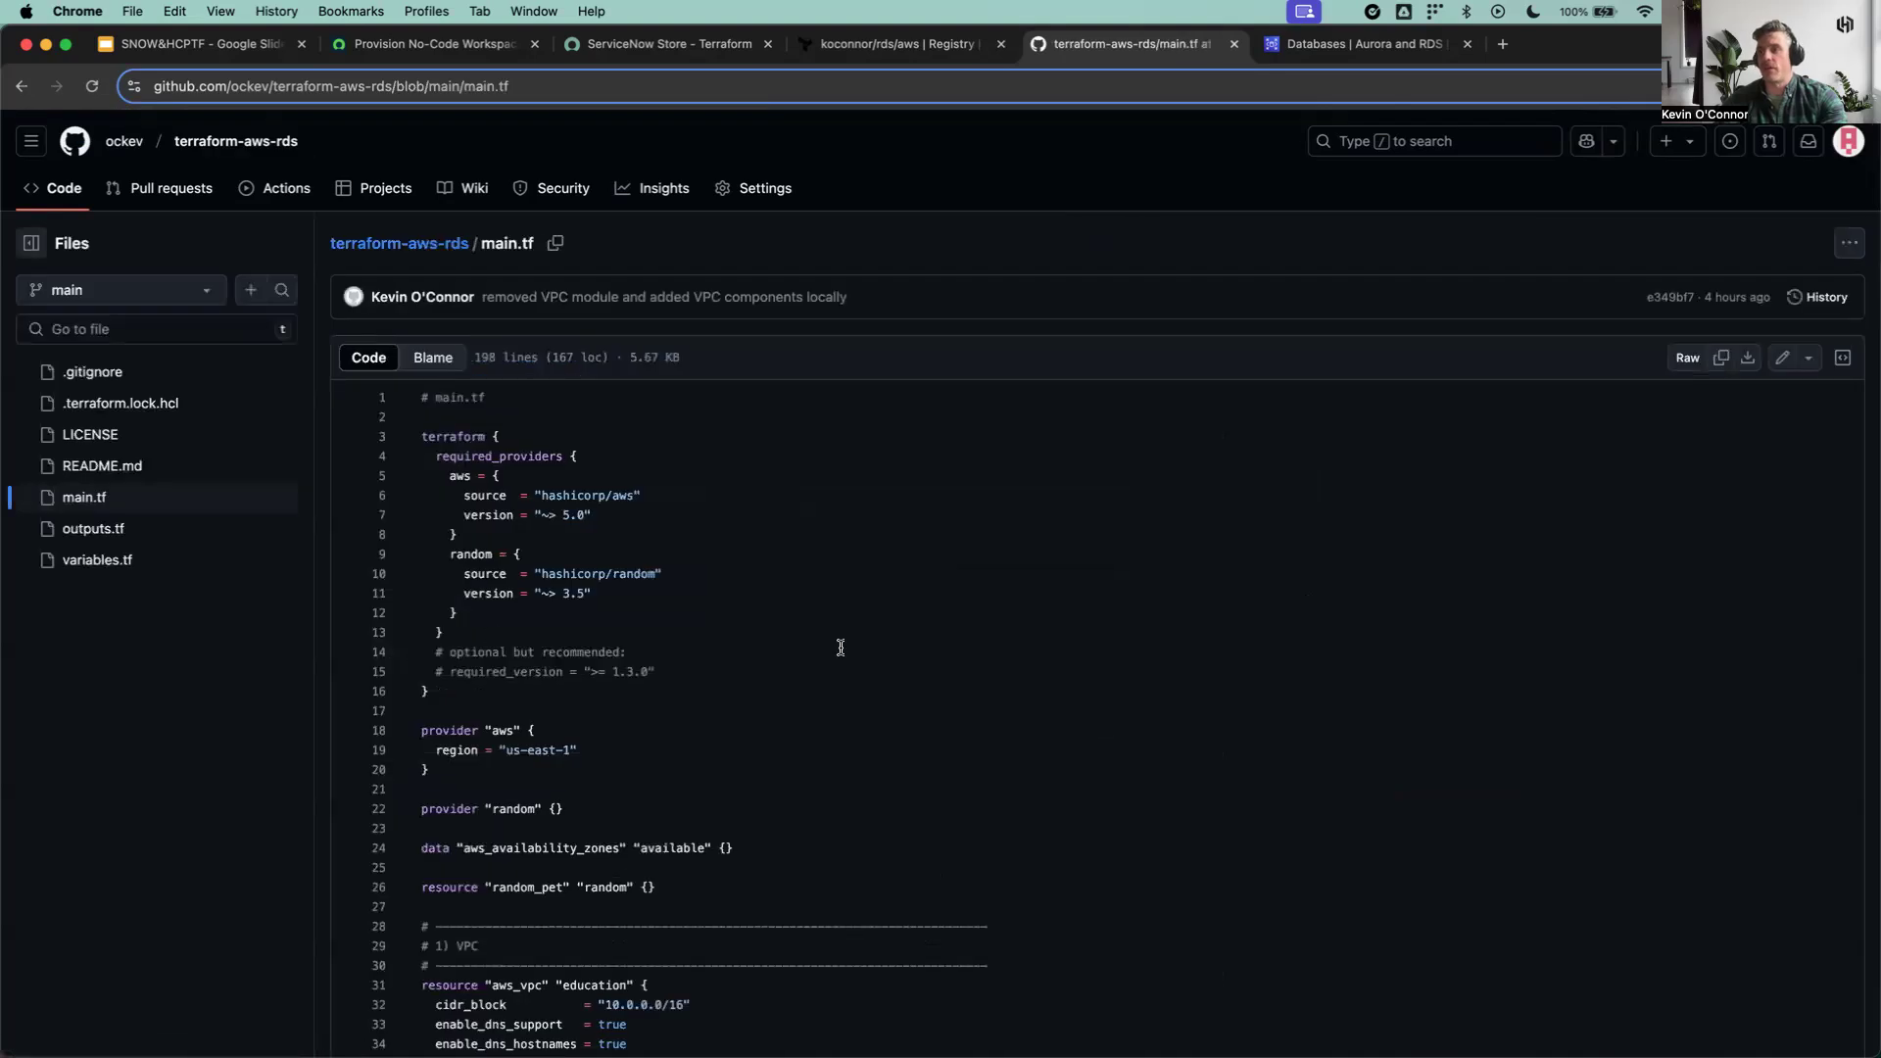
{"action": "scroll", "coordinate": [841, 646], "scroll_direction": "down", "scroll_amount": 10}
{"action": "scroll", "coordinate": [840, 647], "scroll_direction": "down", "scroll_amount": 14}
{"action": "scroll", "coordinate": [840, 647], "scroll_direction": "down", "scroll_amount": 6}
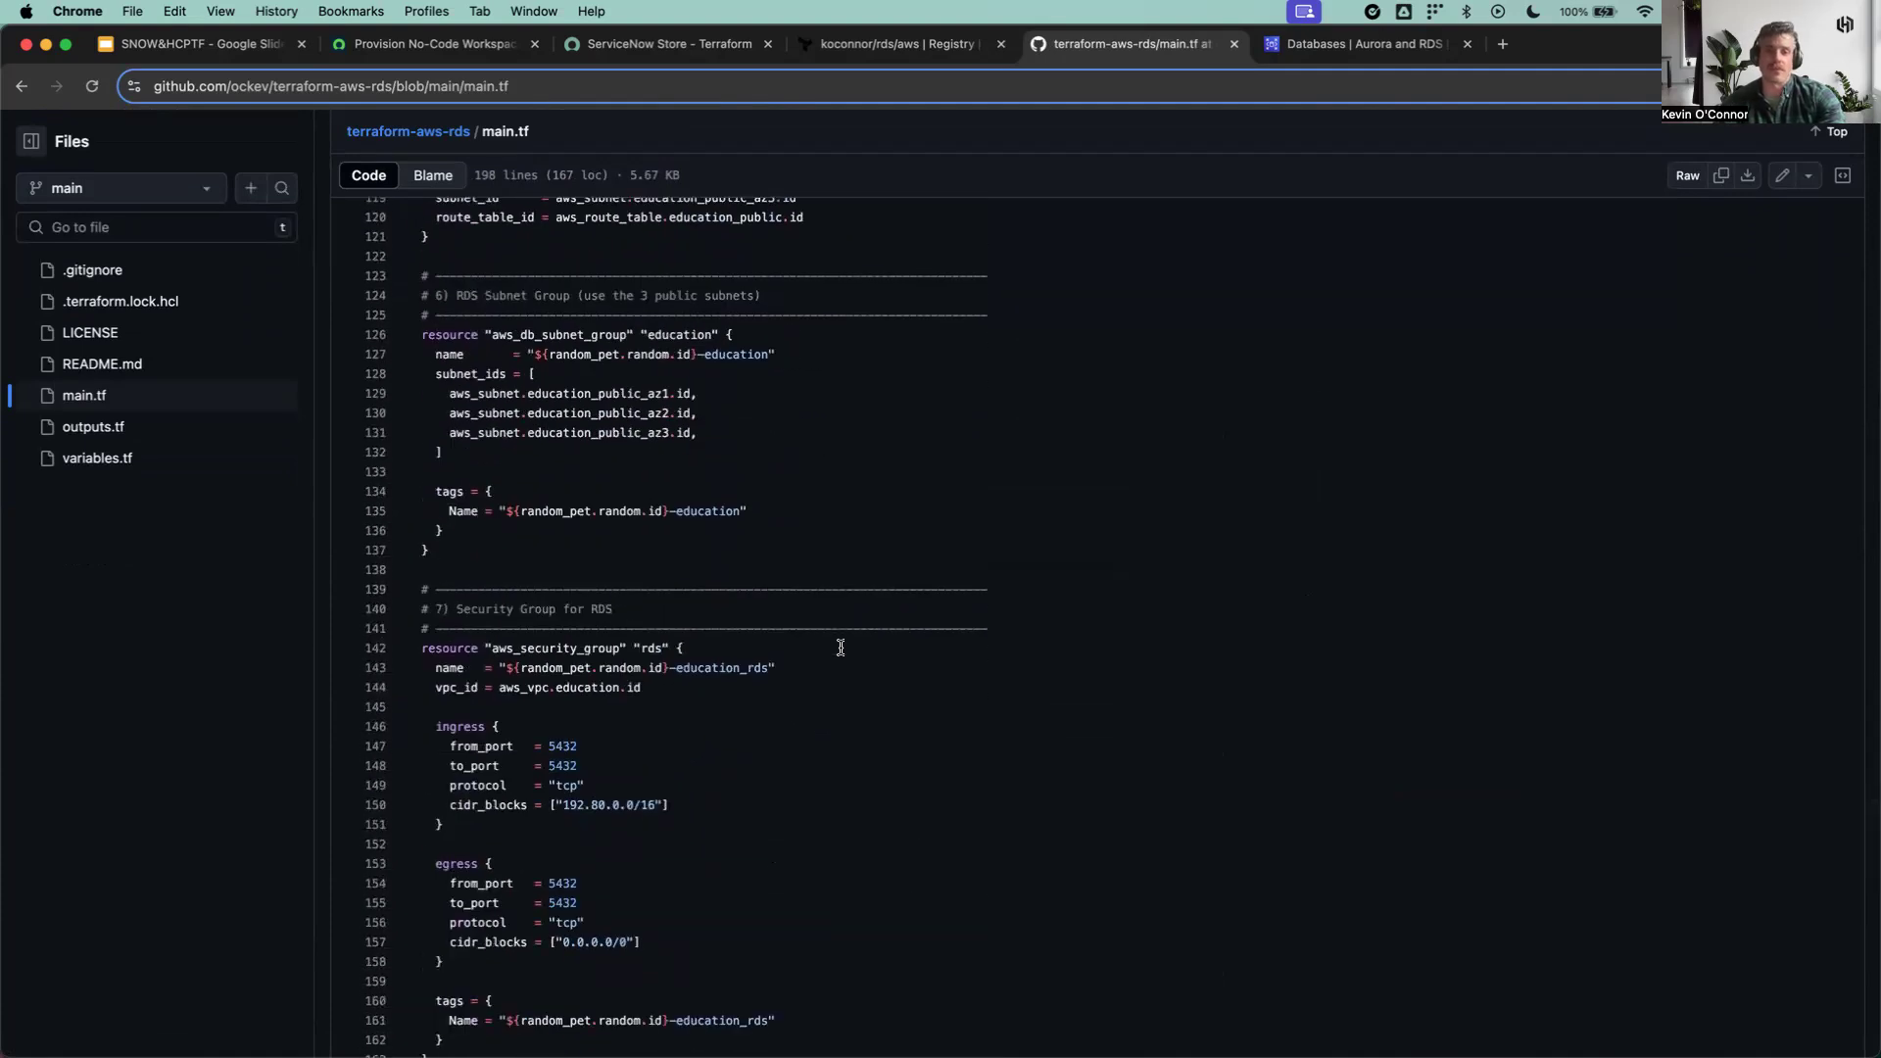
Step: Return to the rds module in HCP Terraform and examine its No Code Provisioning section and the usage instructions' configuration snippet
{"action": "scroll", "coordinate": [841, 647], "scroll_direction": "up", "scroll_amount": 20}
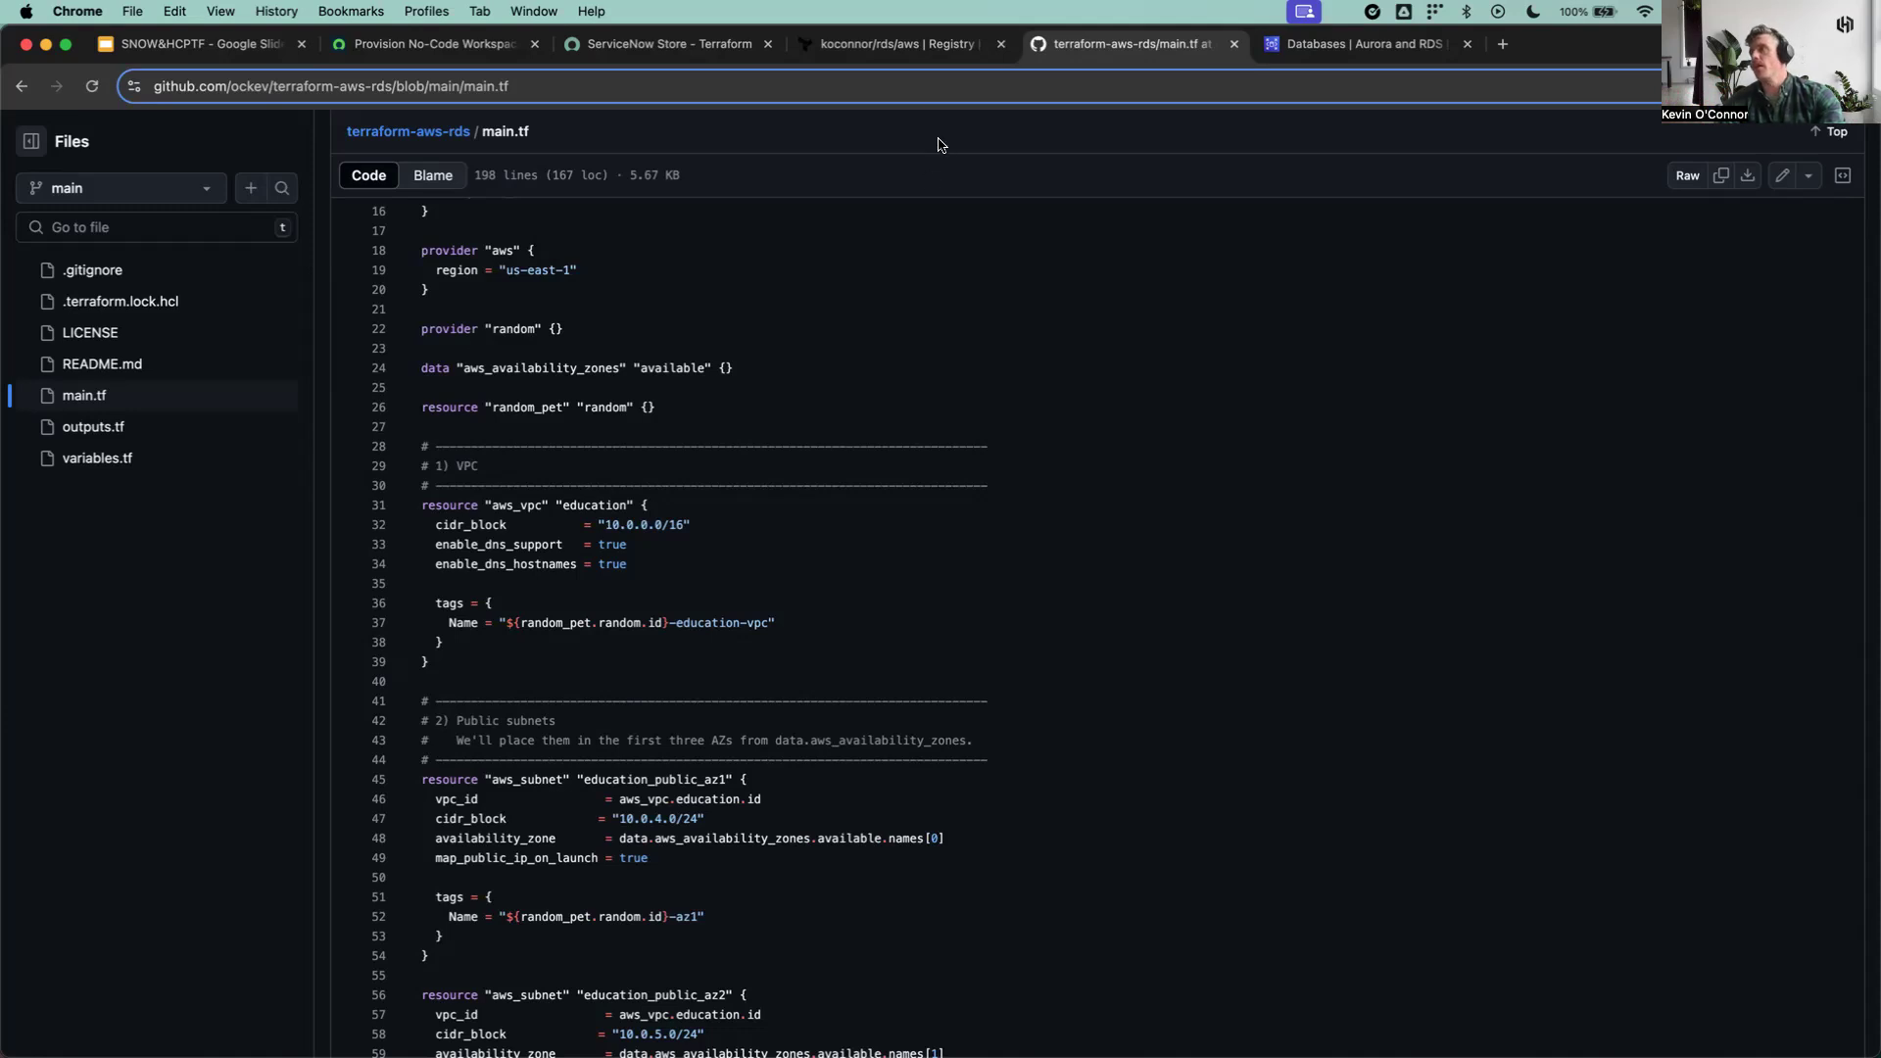
{"action": "left_click", "coordinate": [927, 47]}
{"action": "scroll", "coordinate": [1115, 521], "scroll_direction": "down", "scroll_amount": 1}
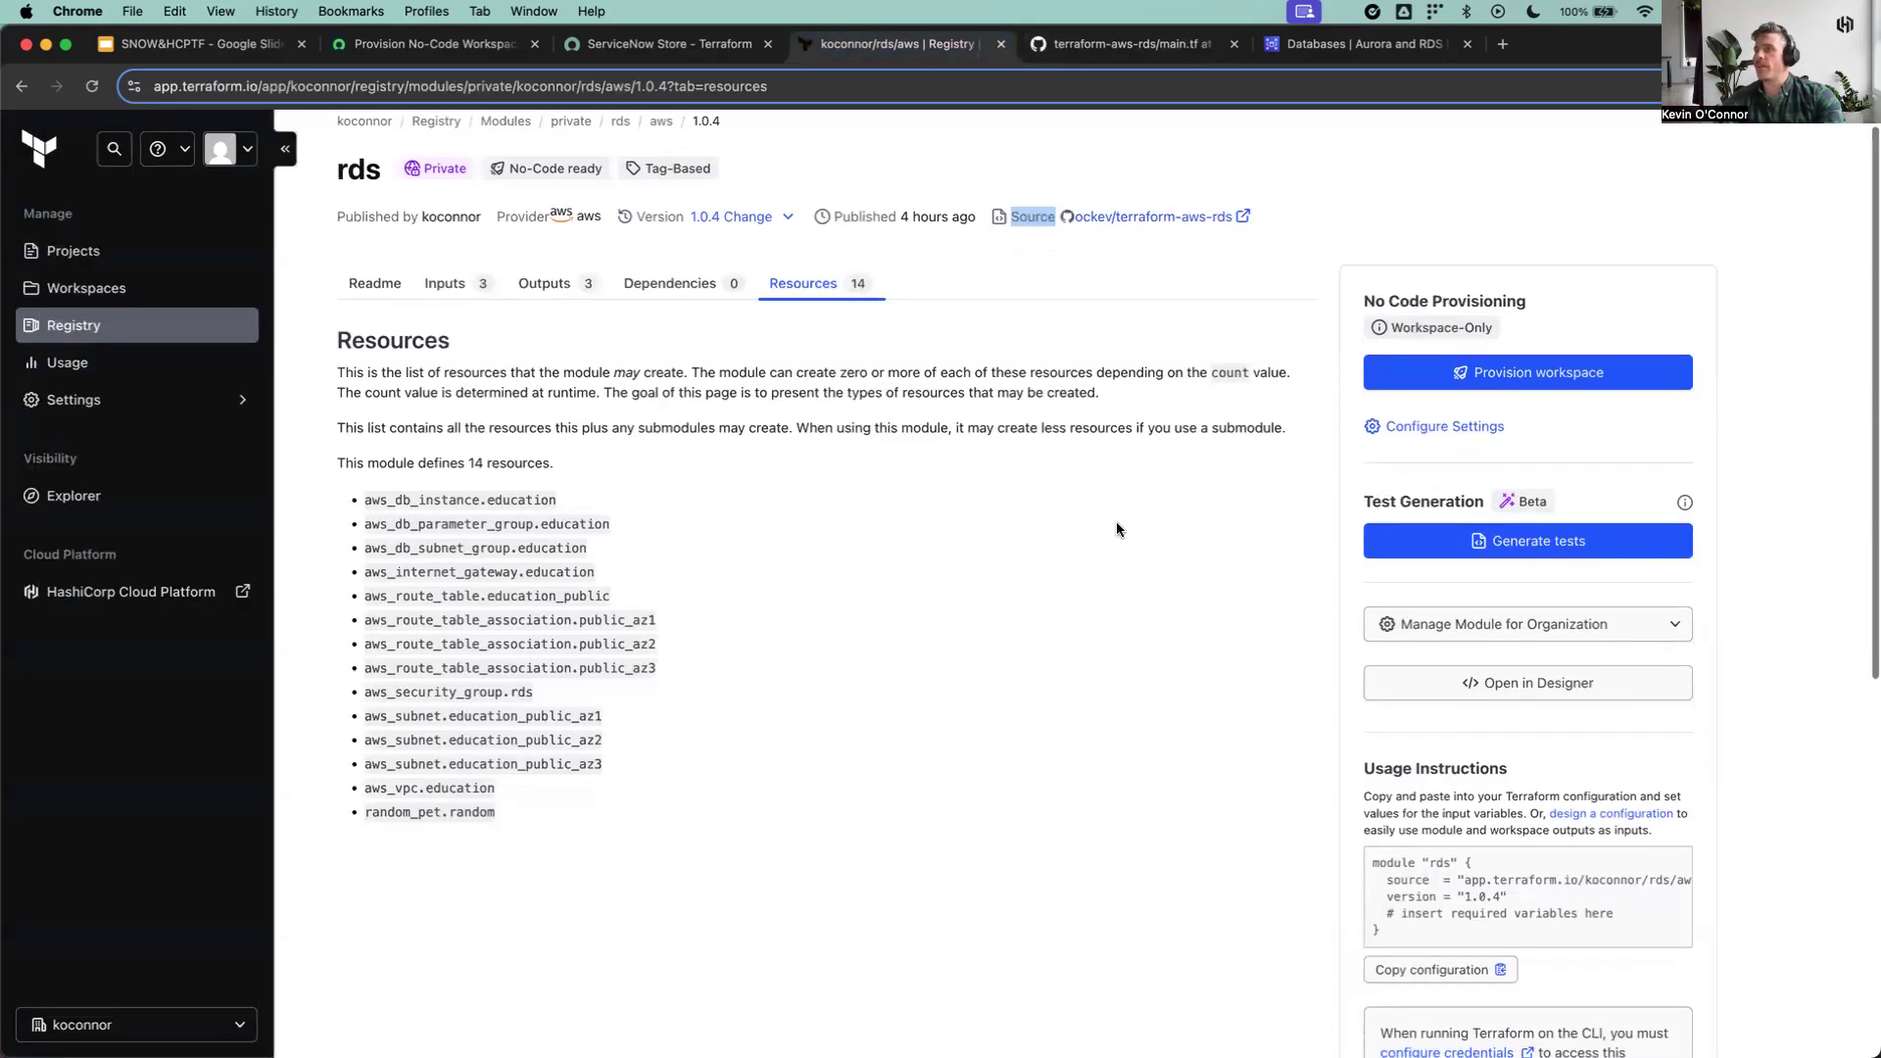
{"action": "left_click", "coordinate": [1369, 296]}
{"action": "left_click_drag", "start_coordinate": [1370, 296], "coordinate": [1546, 314]}
{"action": "left_click", "coordinate": [1805, 385]}
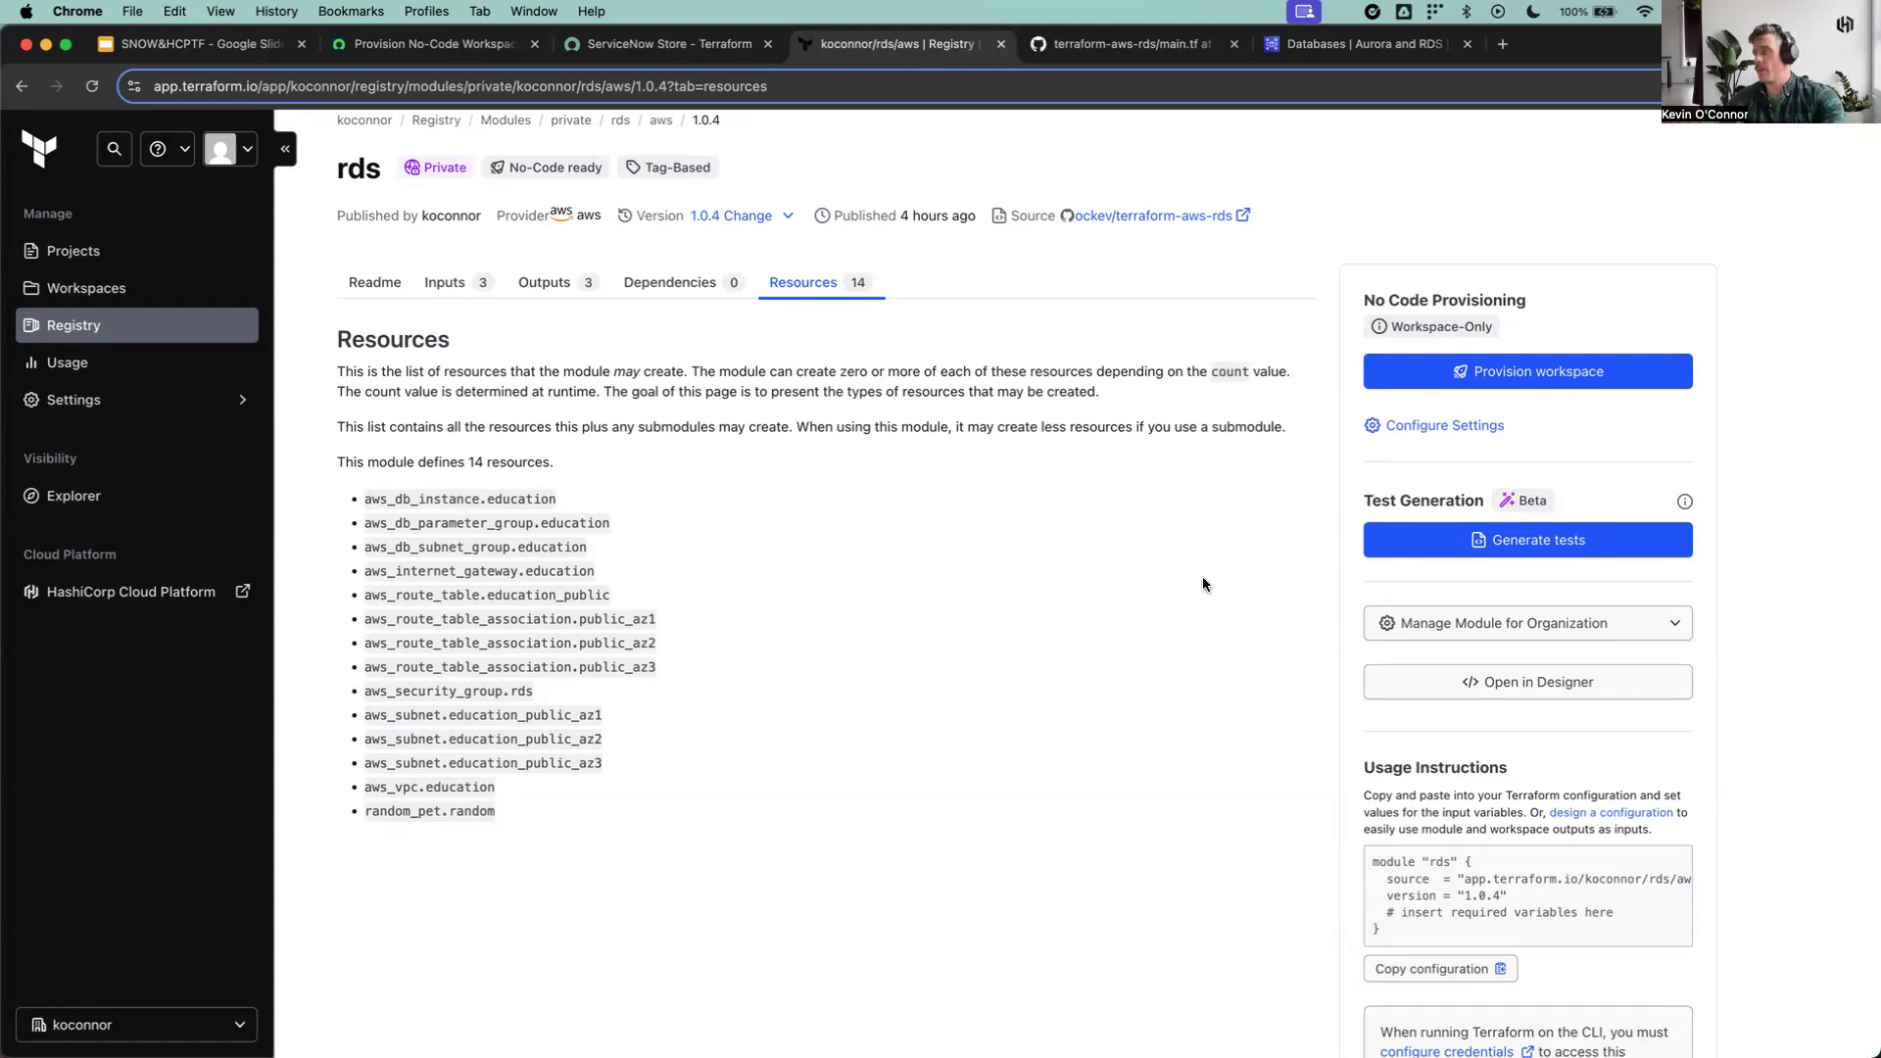
{"action": "scroll", "coordinate": [1276, 627], "scroll_direction": "down", "scroll_amount": 3}
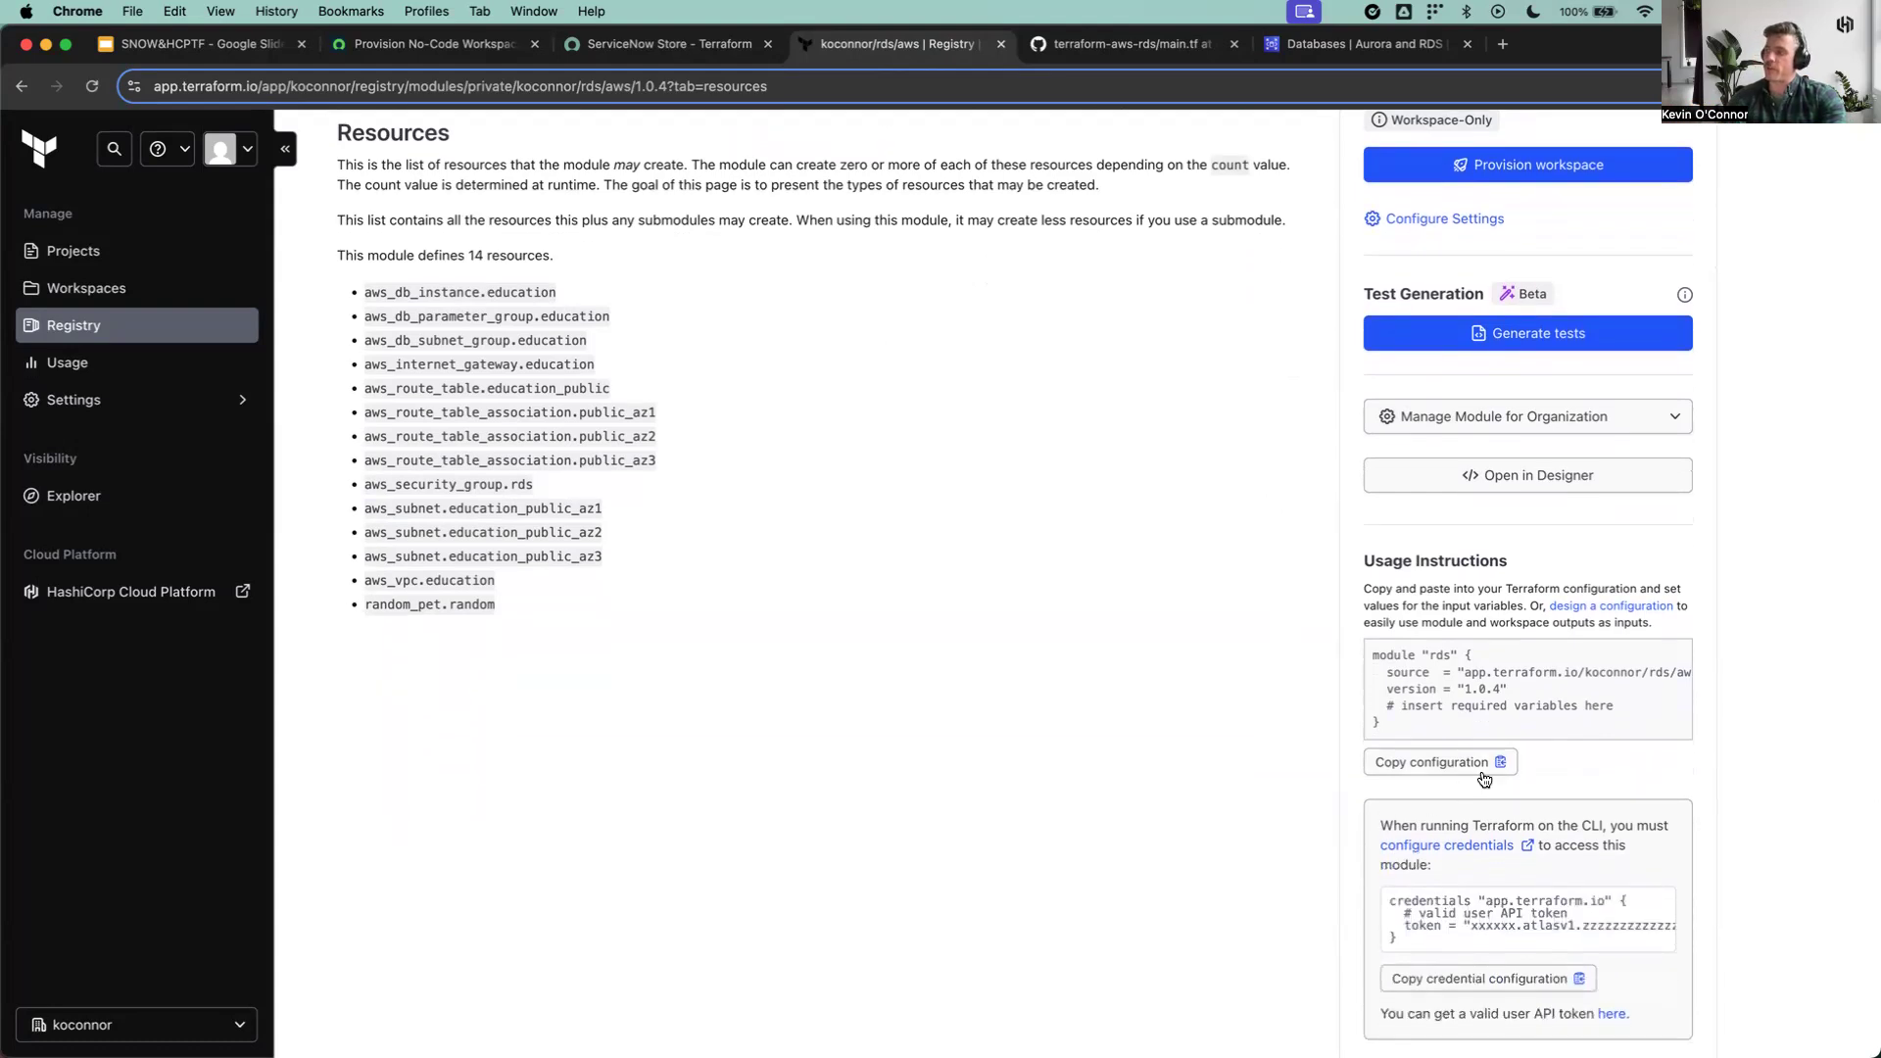
{"action": "left_click_drag", "start_coordinate": [1616, 715], "coordinate": [1363, 647]}
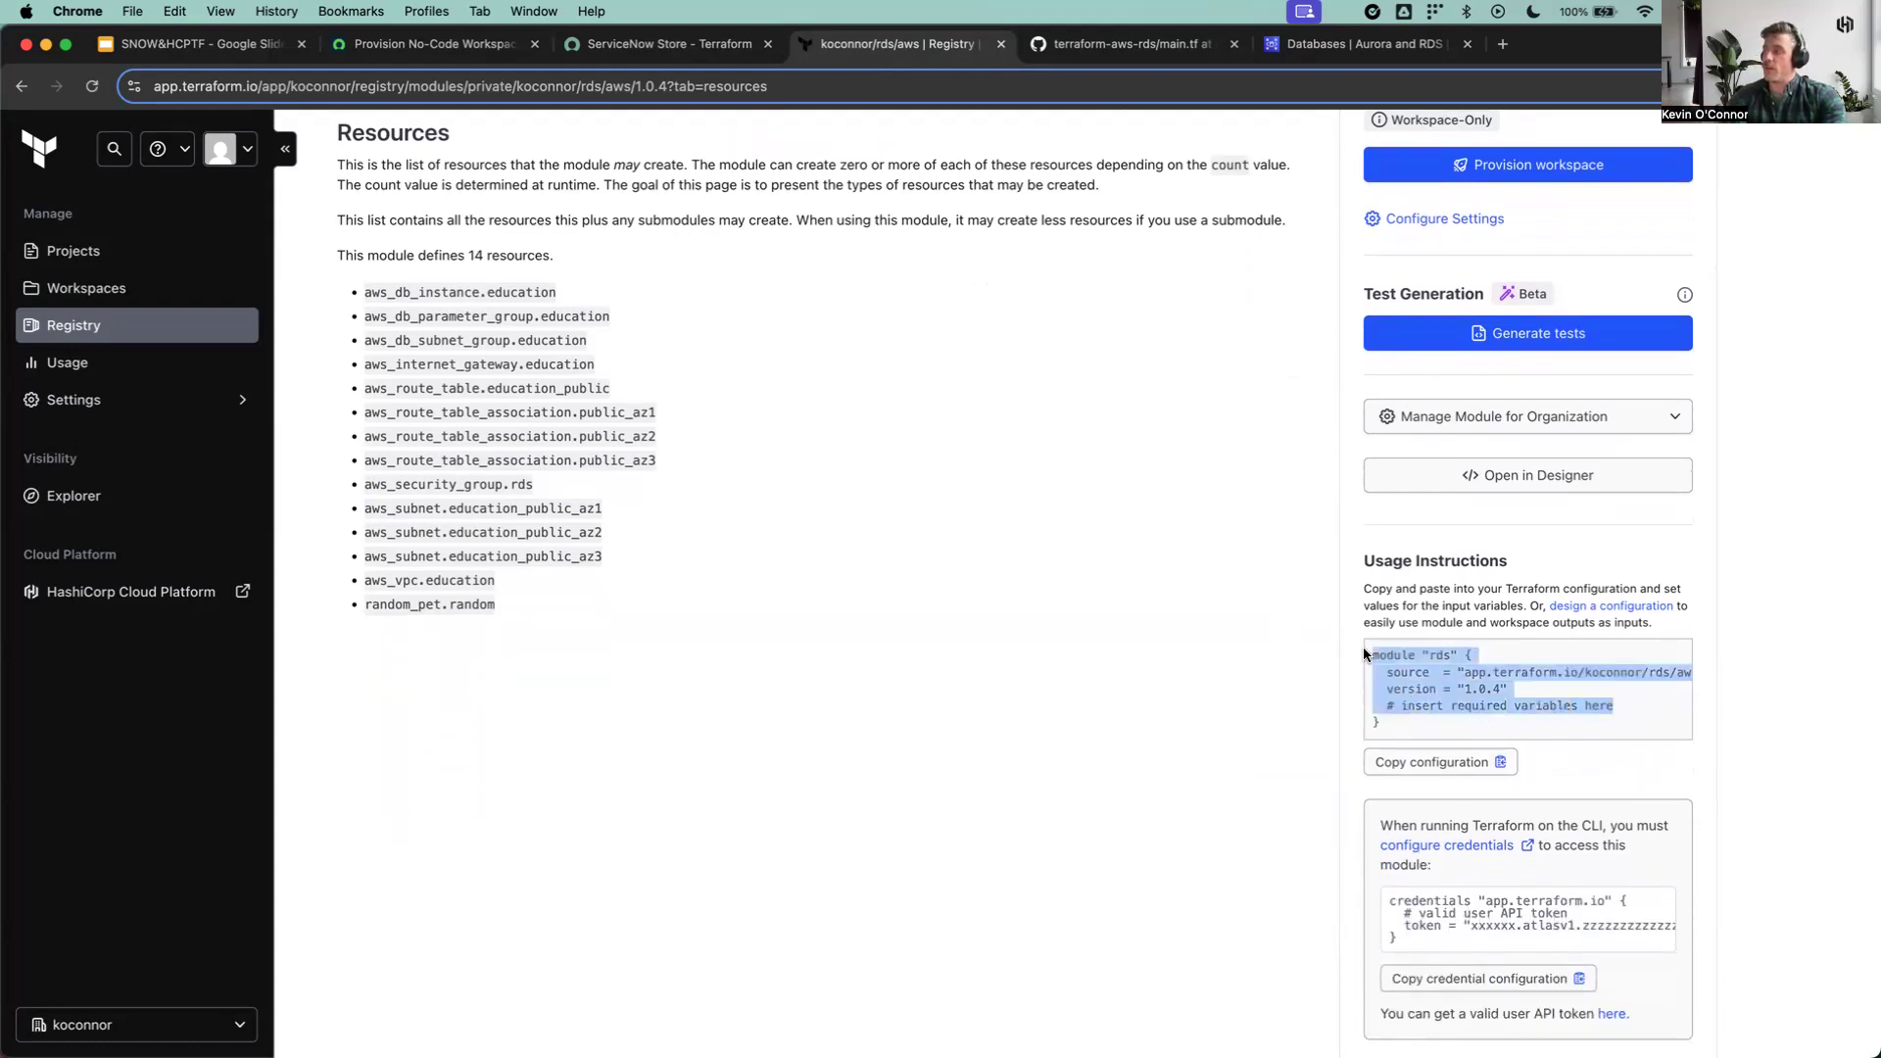
{"action": "left_click", "coordinate": [1280, 670]}
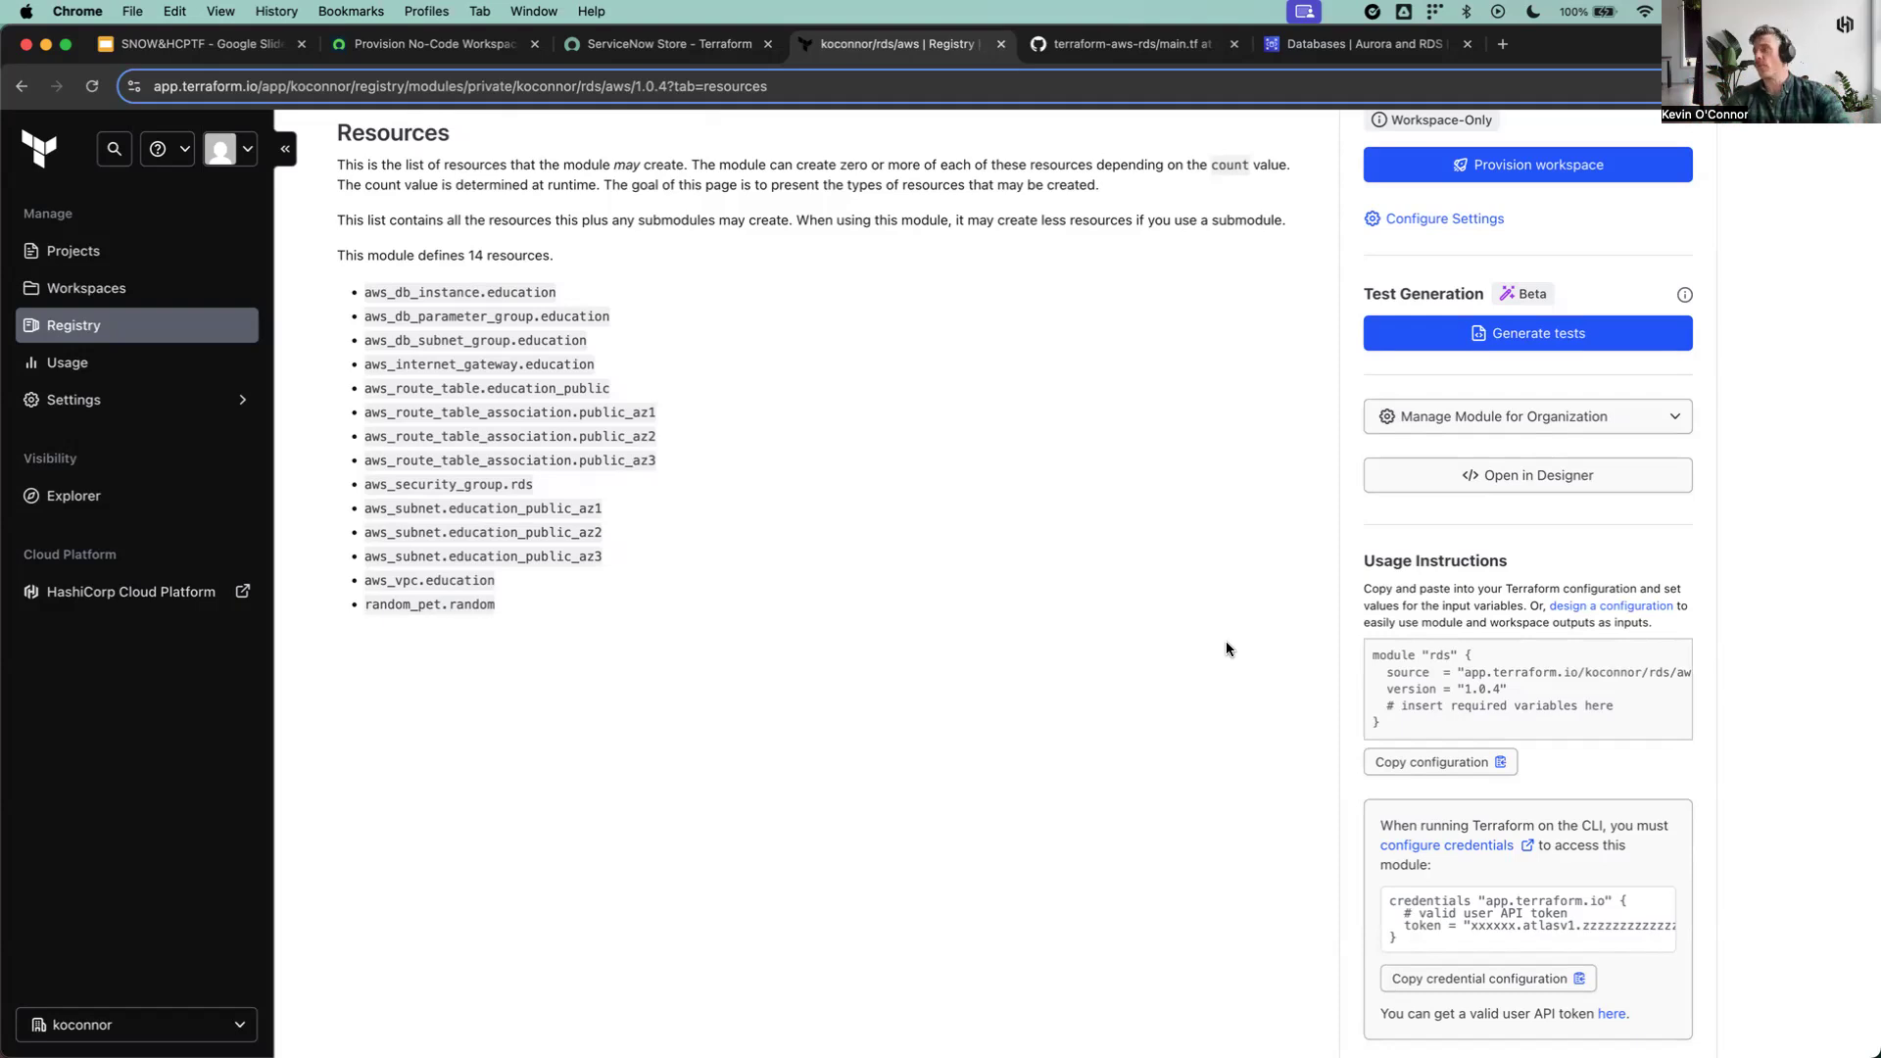
{"action": "scroll", "coordinate": [1310, 645], "scroll_direction": "up", "scroll_amount": 3}
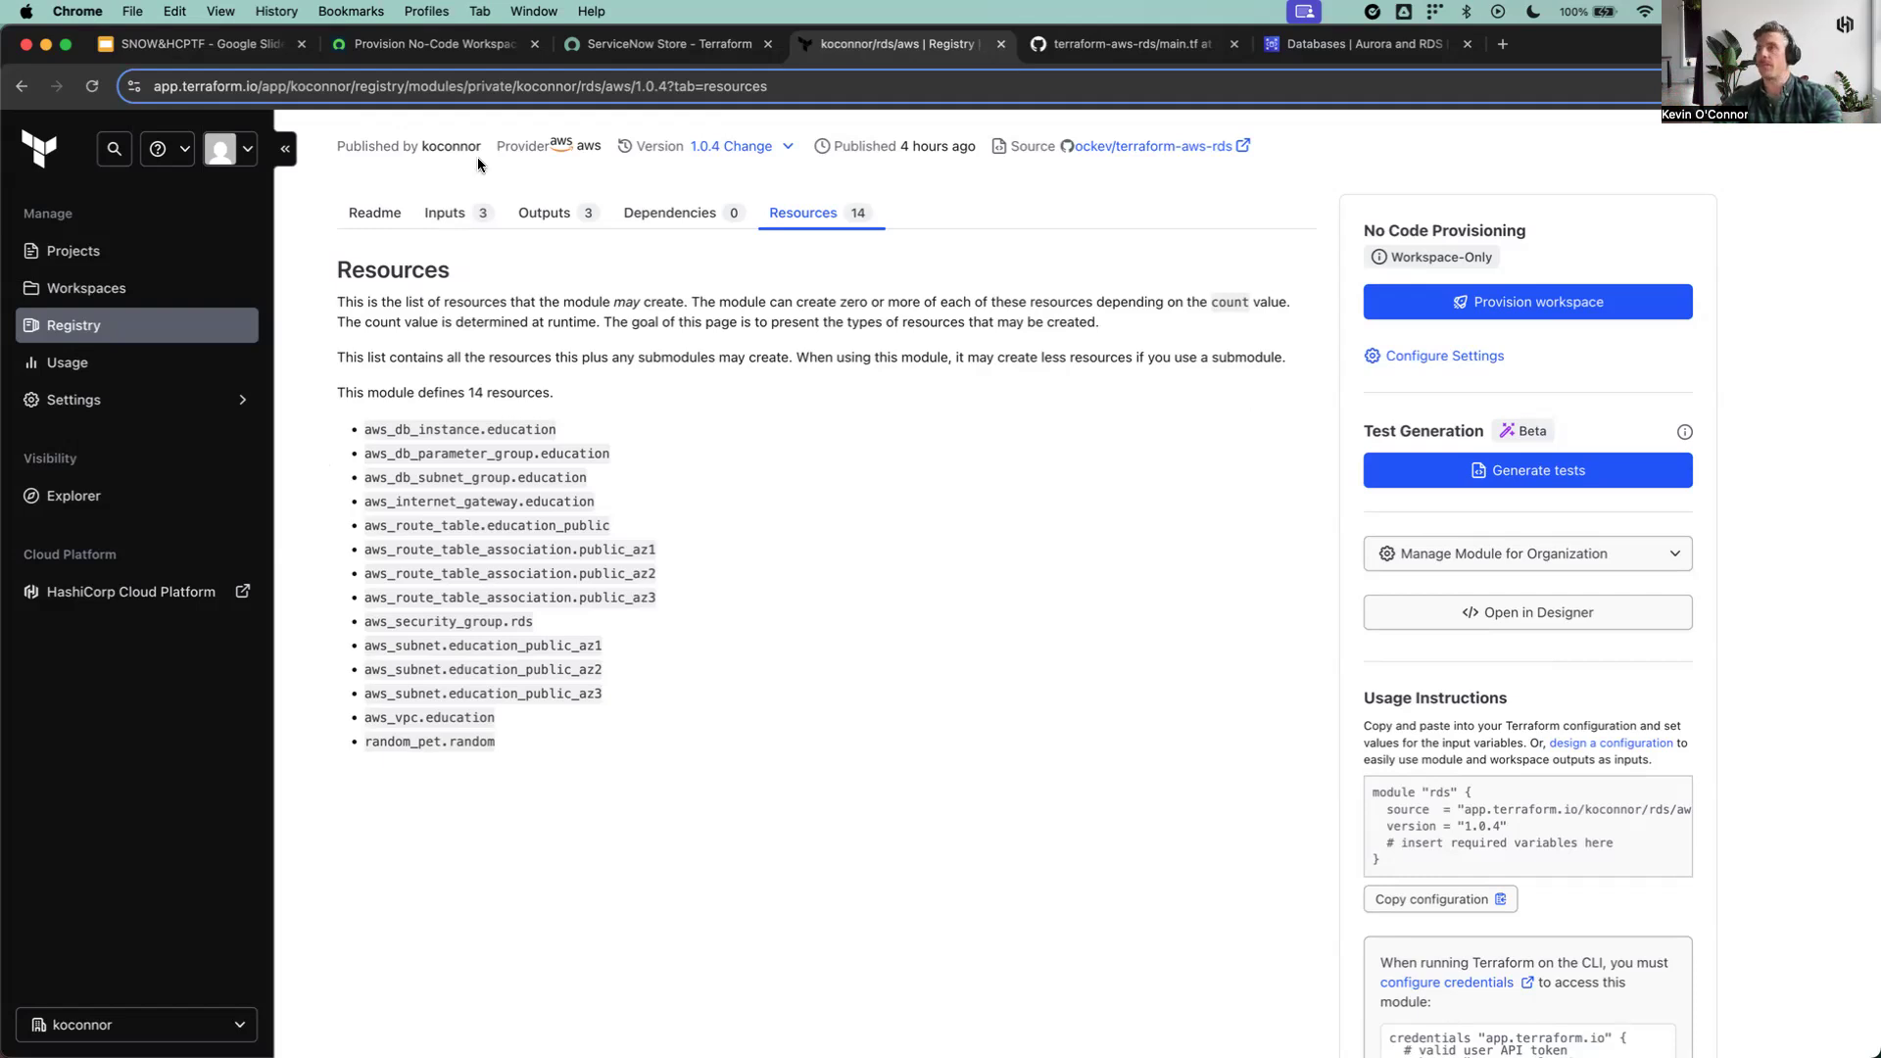
Step: Switch to ServiceNow and open the Provision Dev RDS Instance item from the Terraform Resources catalog
{"action": "left_click", "coordinate": [423, 49]}
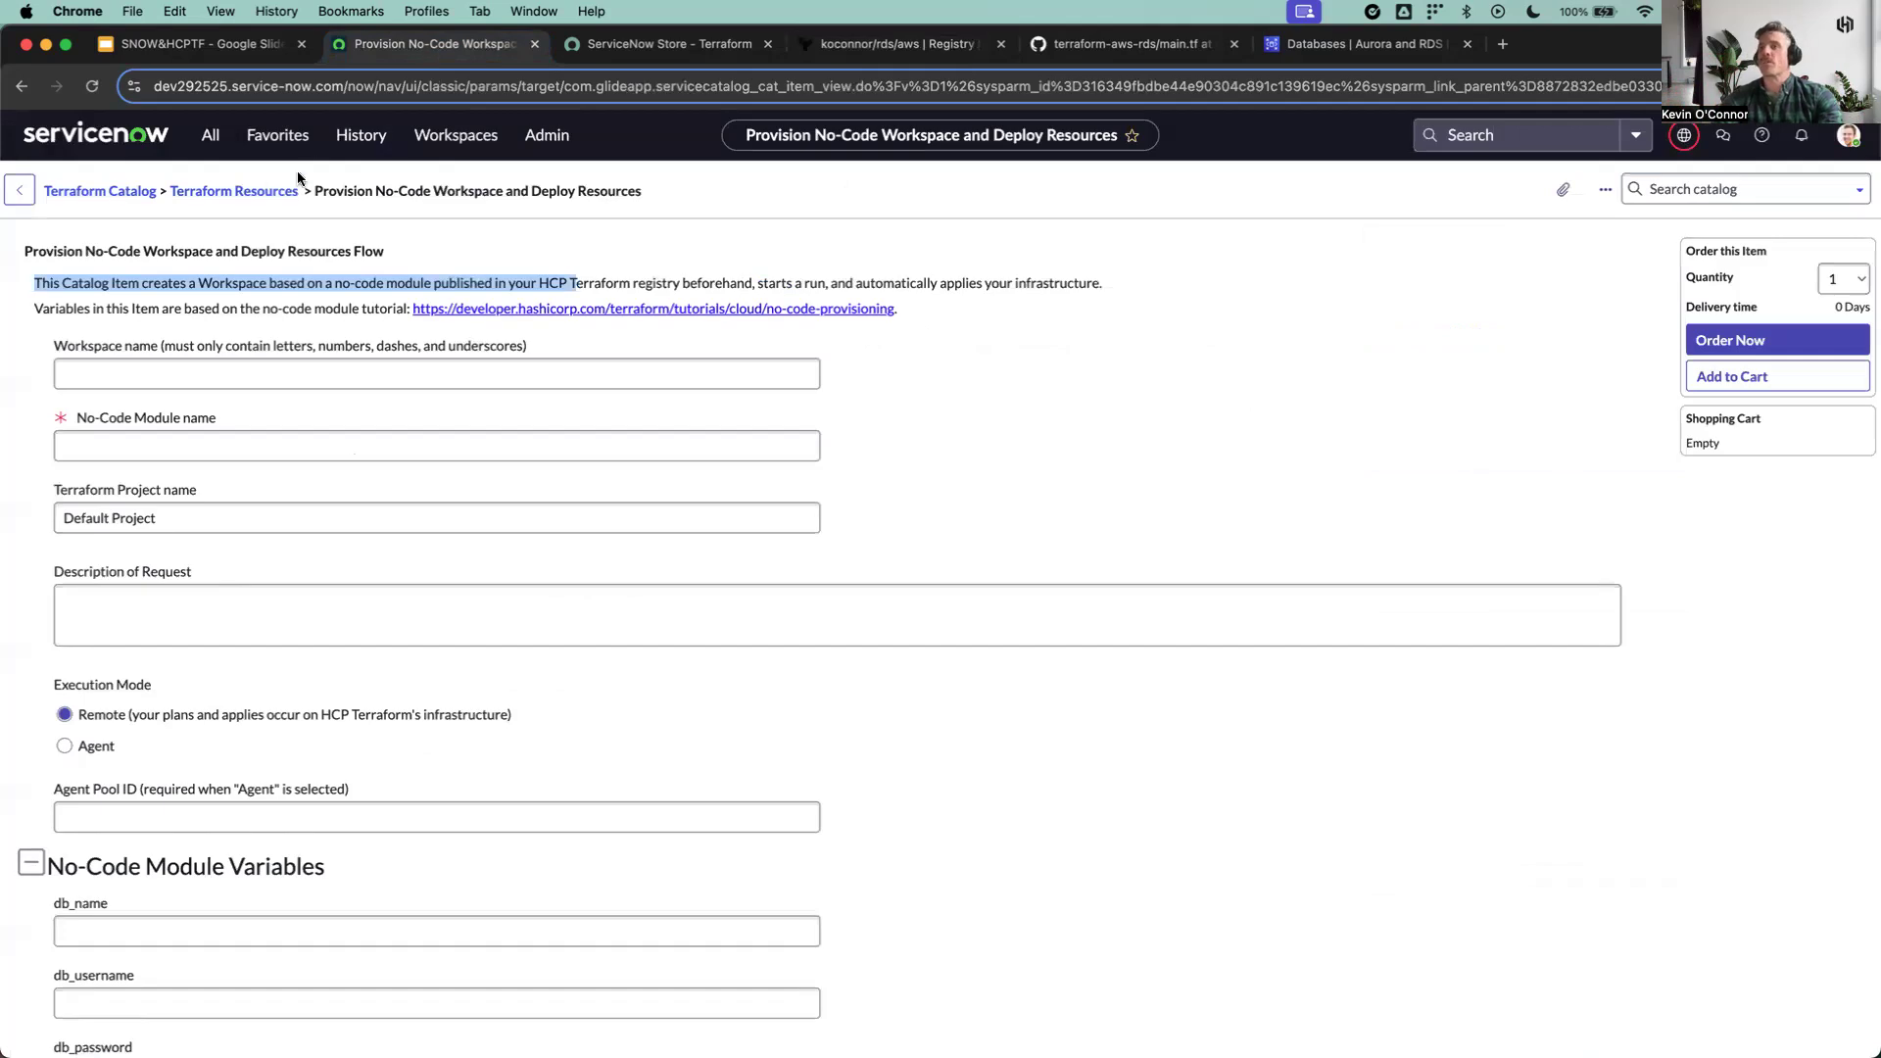
{"action": "left_click", "coordinate": [233, 192]}
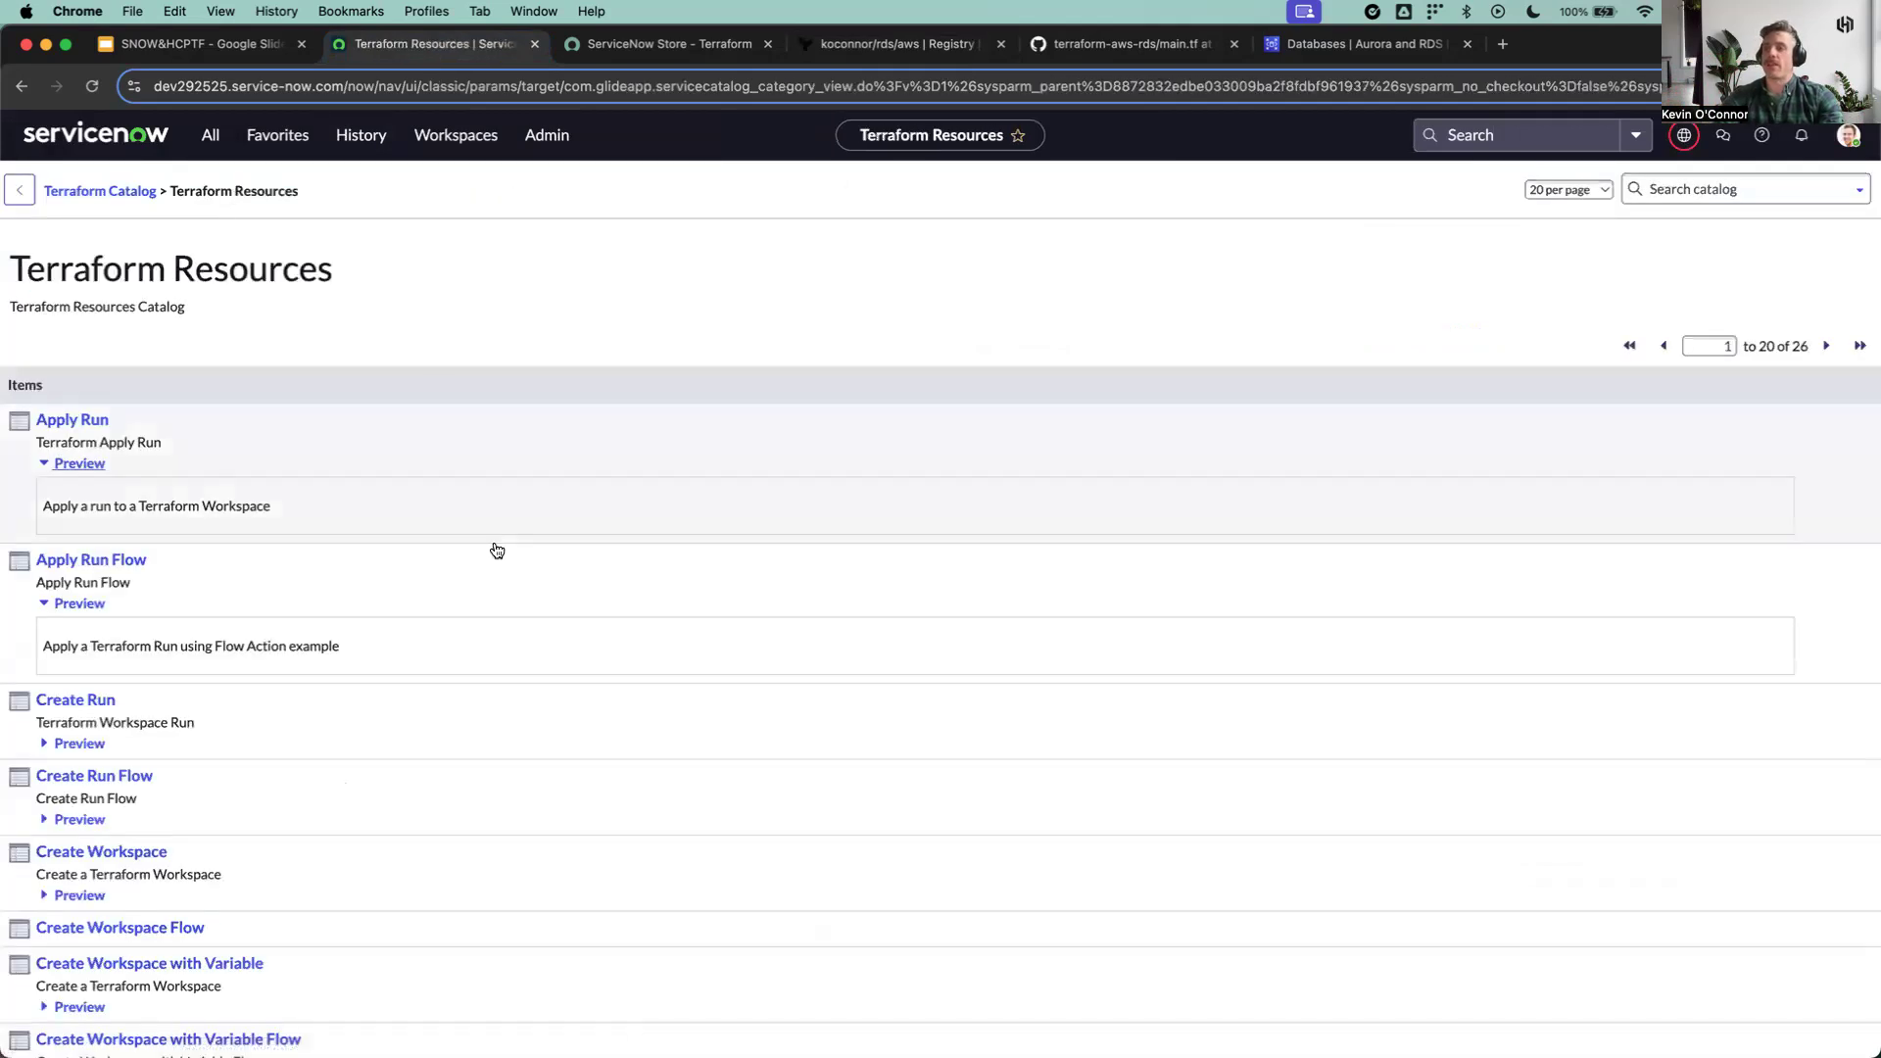
{"action": "scroll", "coordinate": [495, 548], "scroll_direction": "down", "scroll_amount": 5}
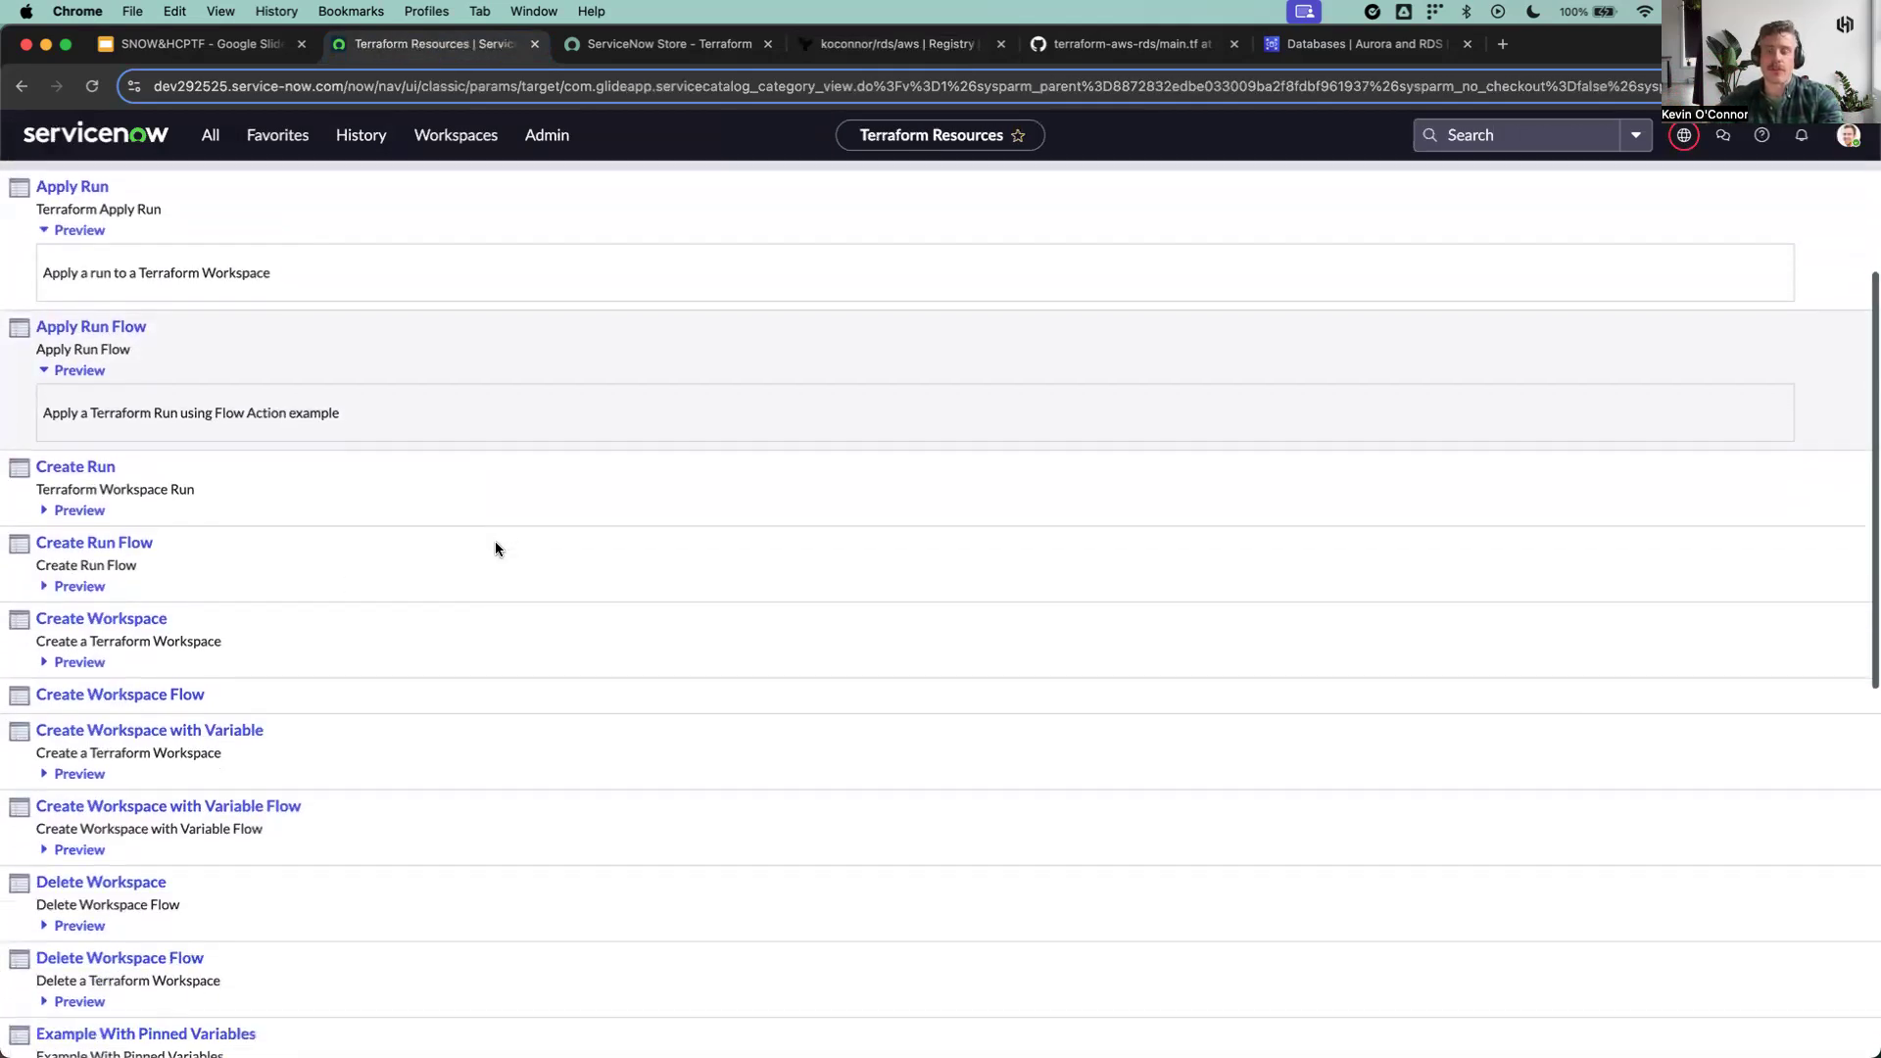
{"action": "scroll", "coordinate": [496, 551], "scroll_direction": "down", "scroll_amount": 3}
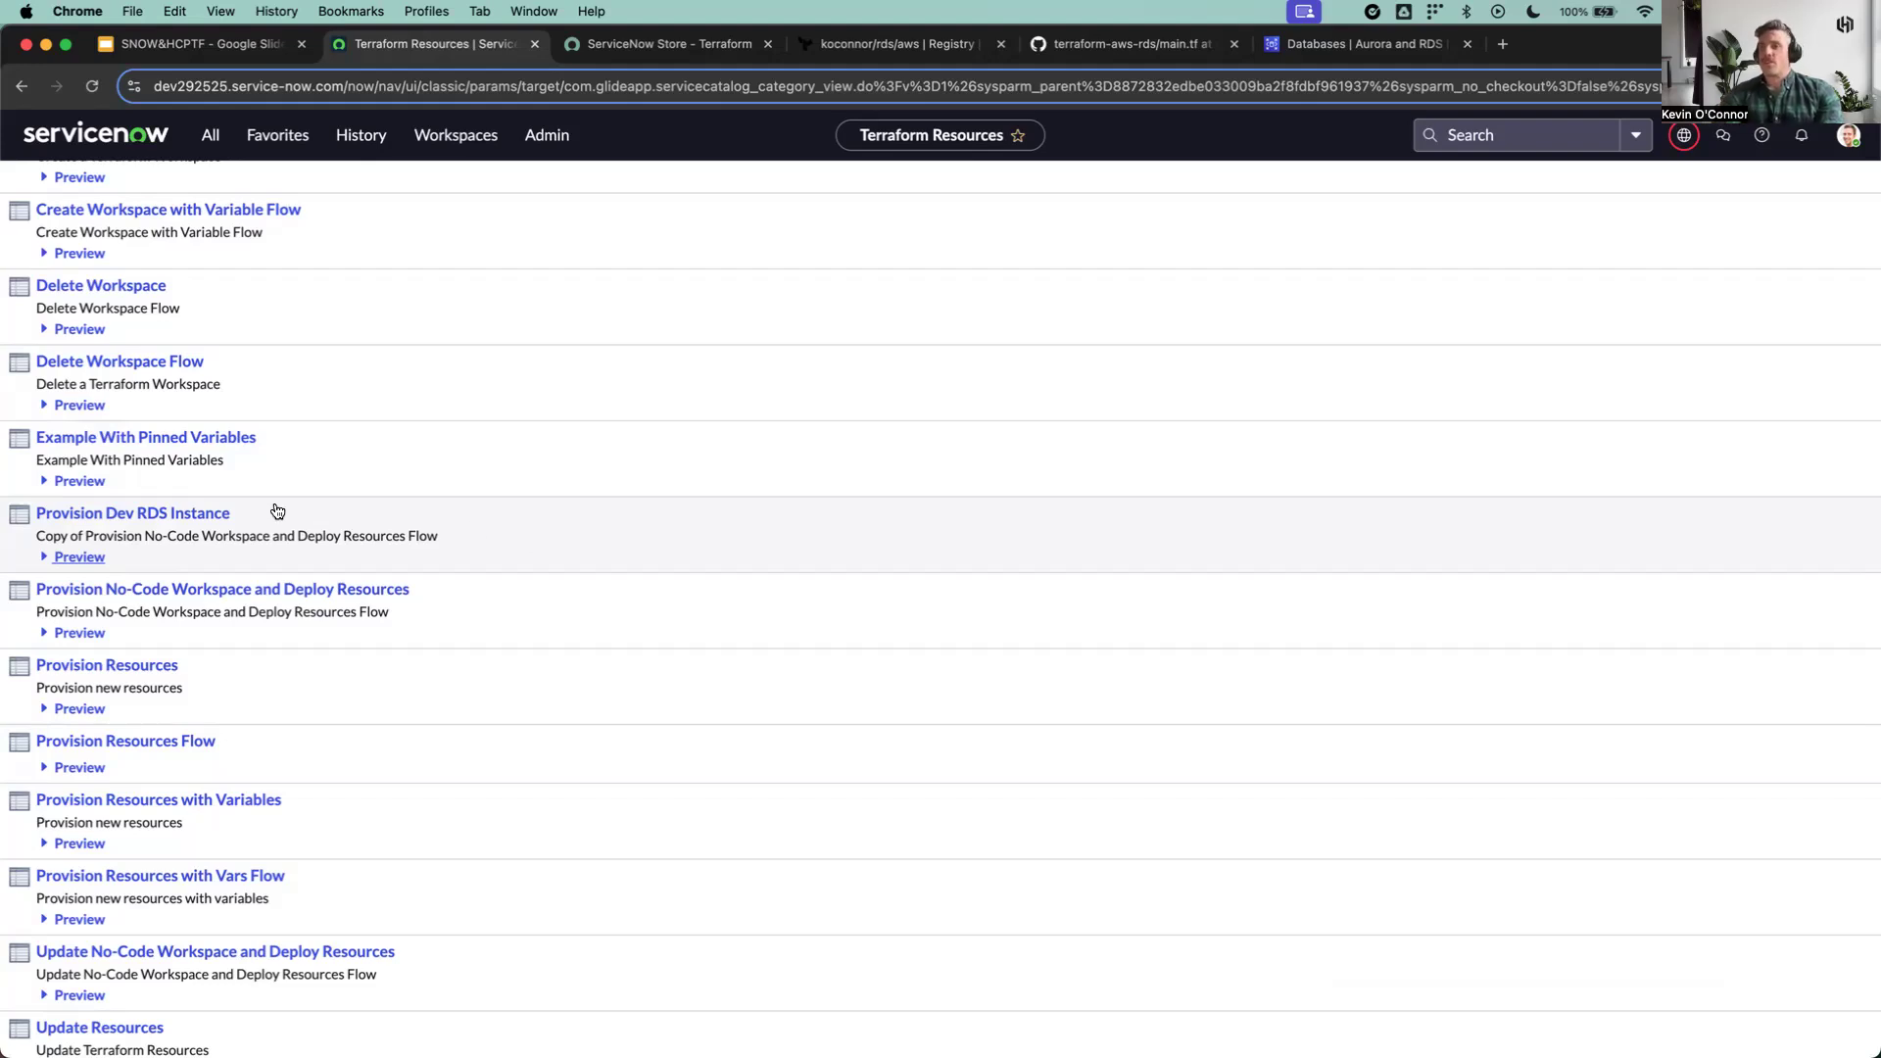
{"action": "left_click", "coordinate": [121, 514]}
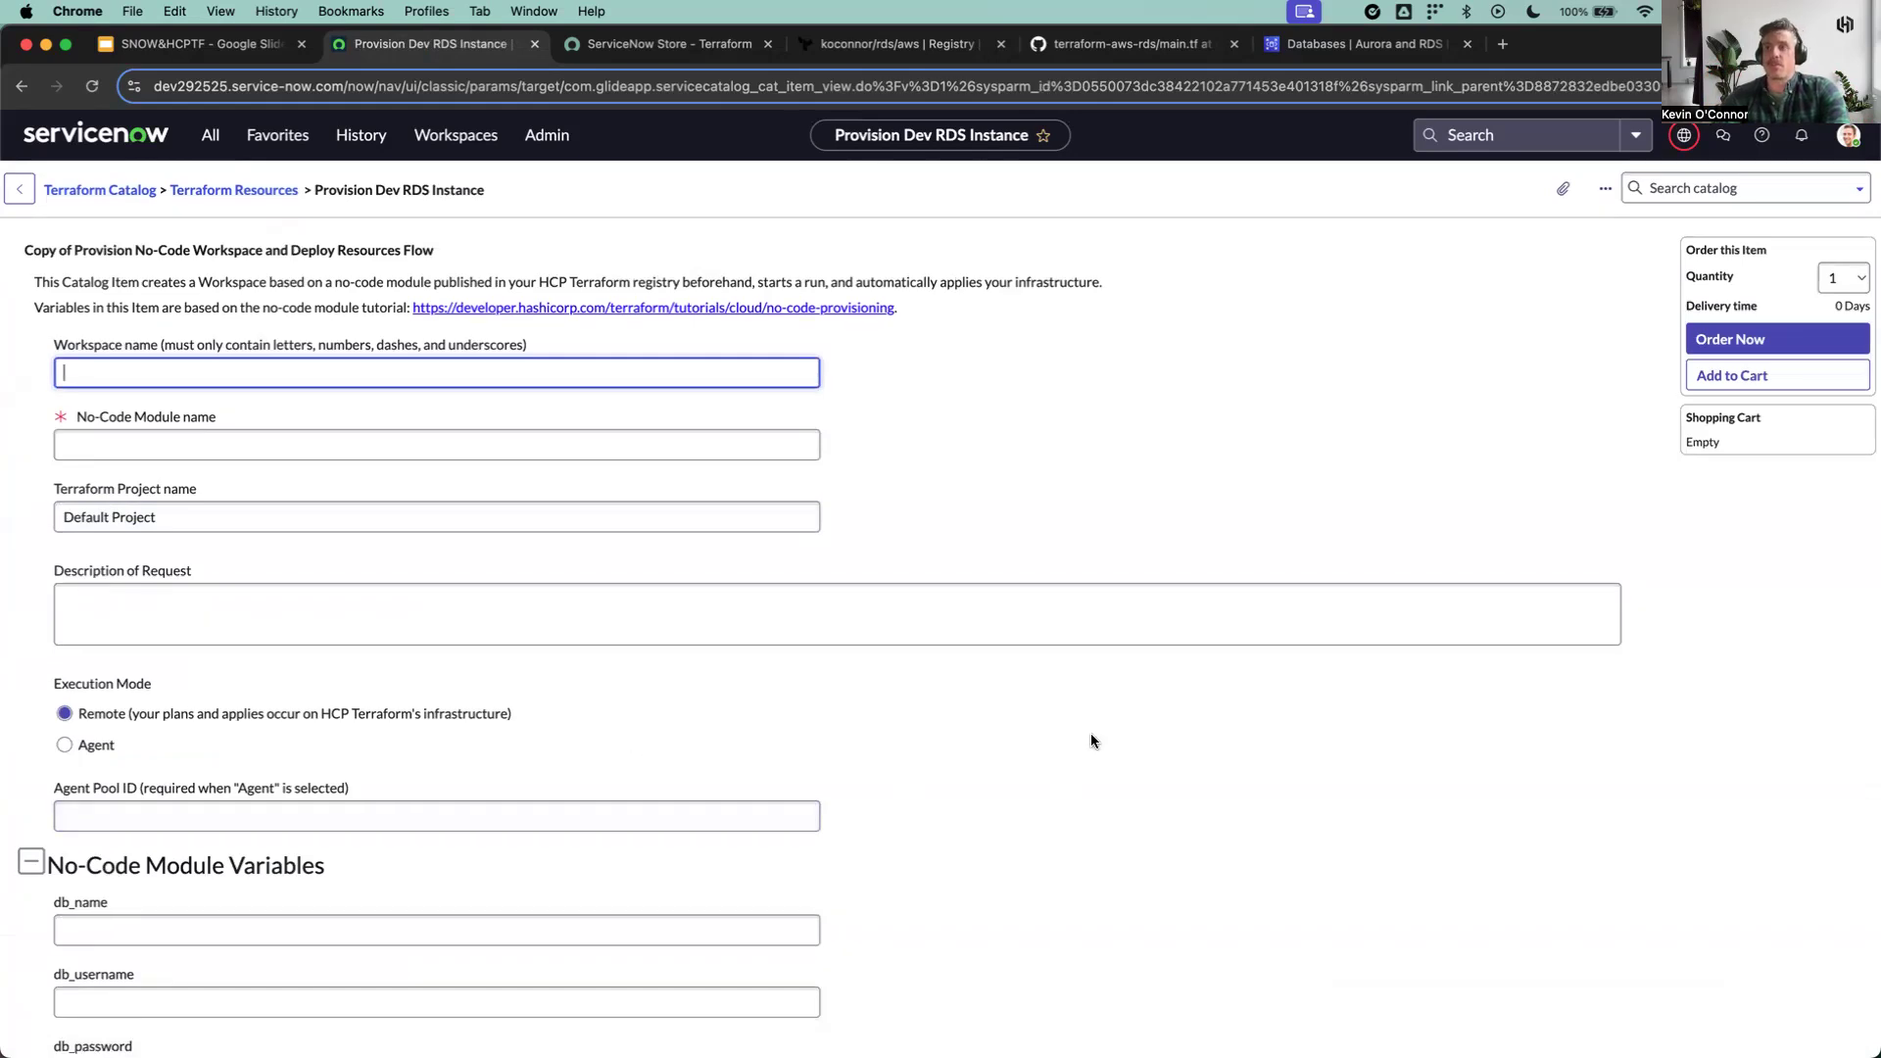
Step: Enter dev-db as the workspace name, rds as the No-Code Module name and "Development database" as the request description
{"action": "scroll", "coordinate": [1090, 734], "scroll_direction": "down", "scroll_amount": 1}
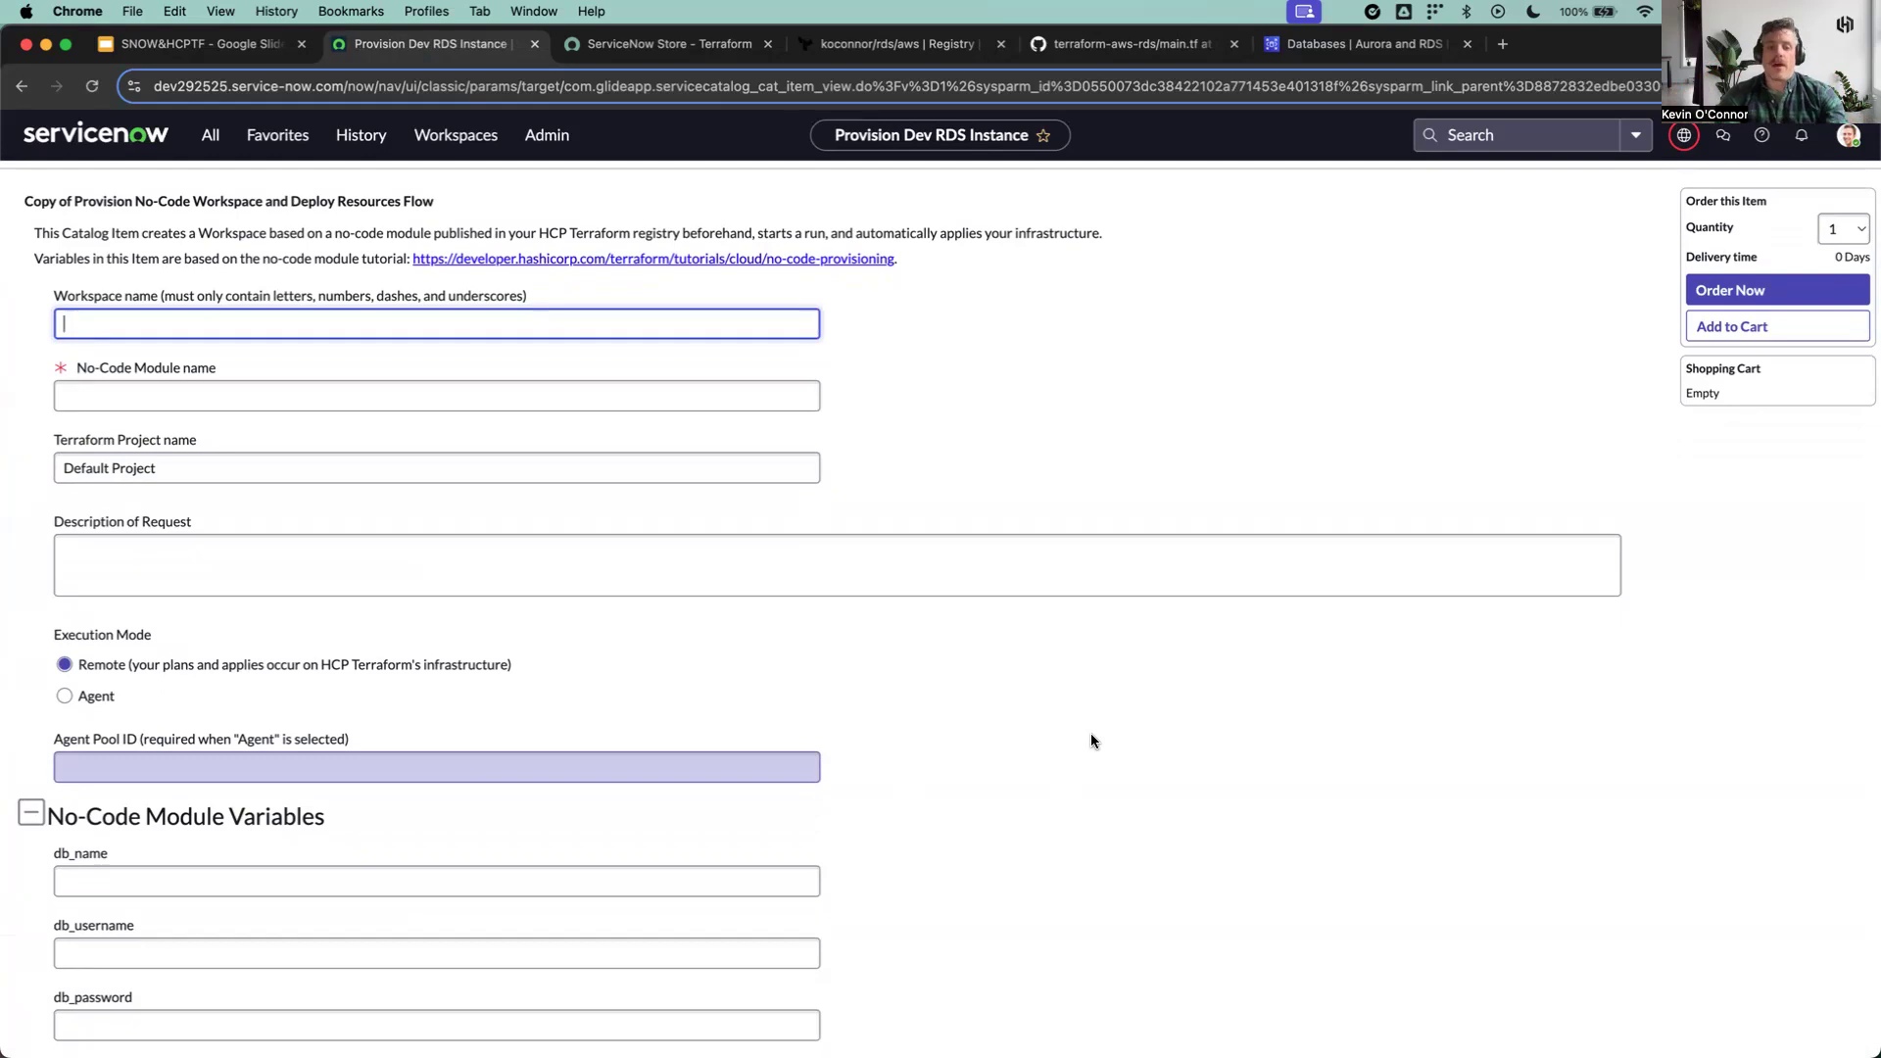
{"action": "type", "text": "dev-db"}
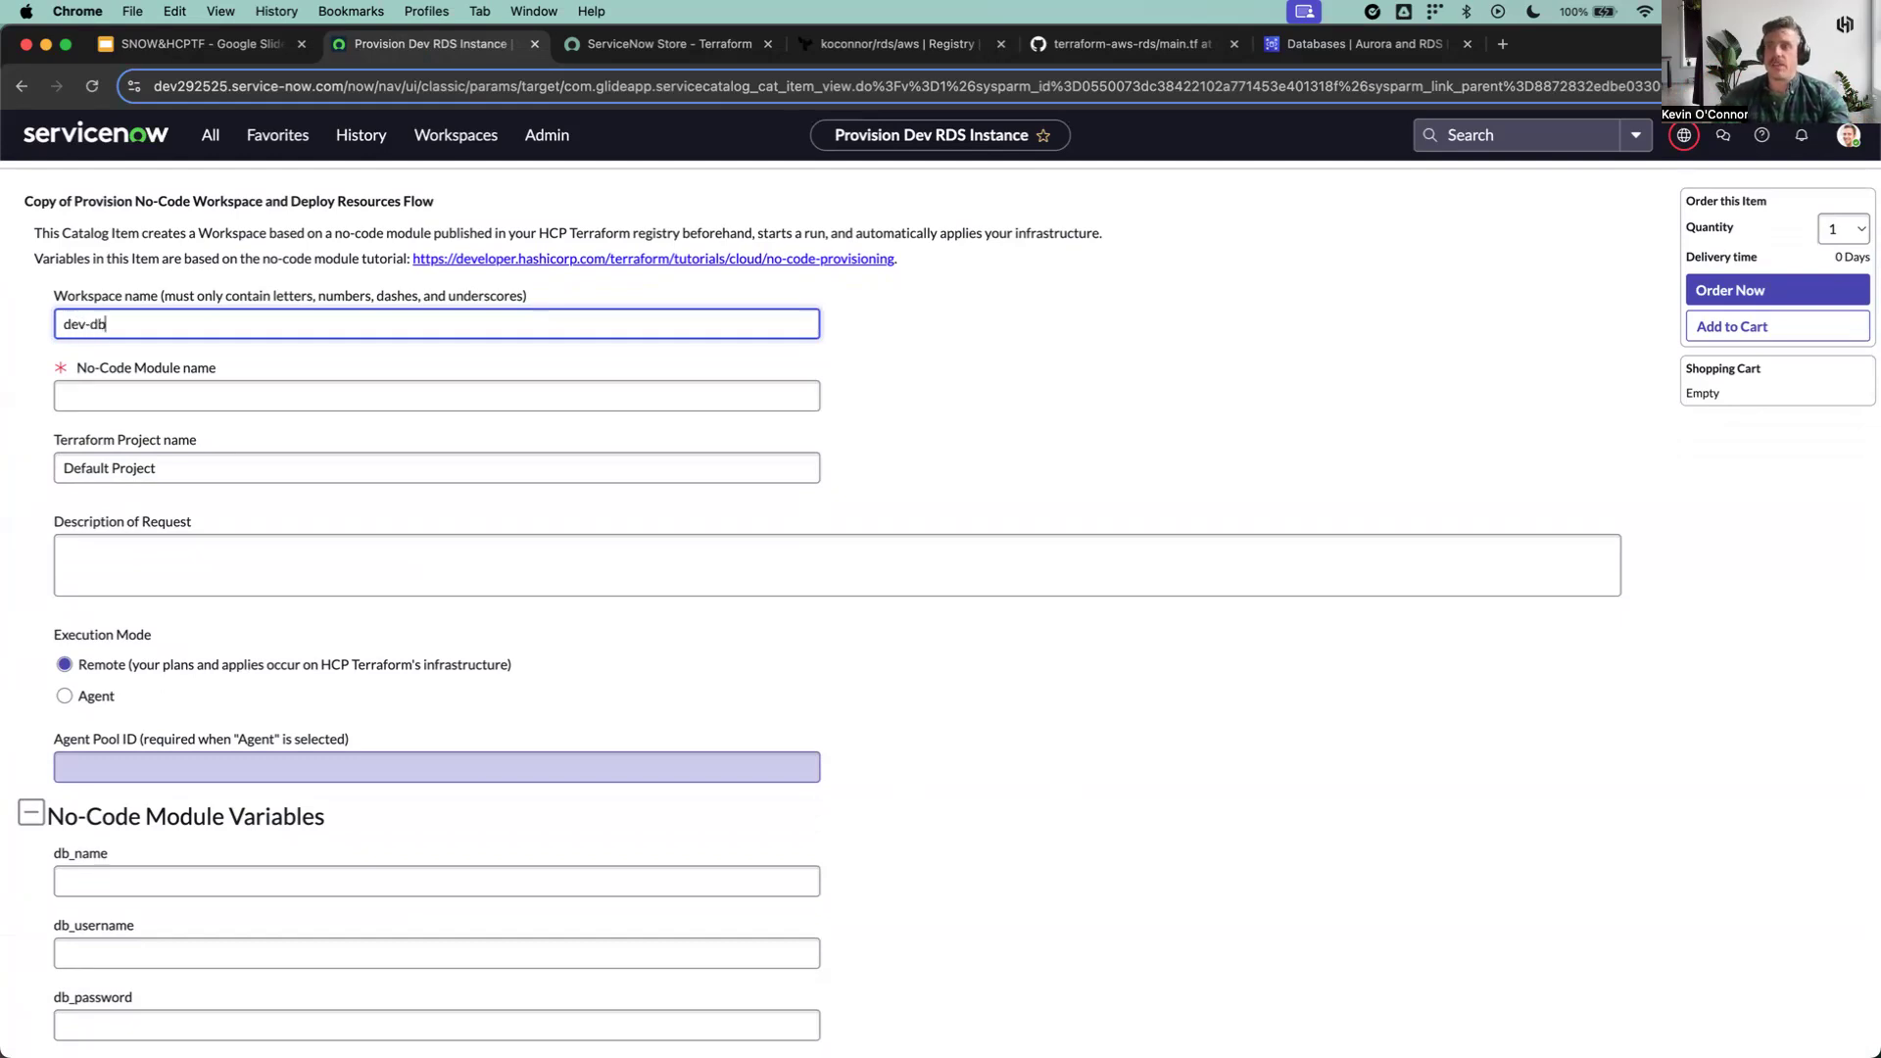
{"action": "left_click", "coordinate": [267, 395]}
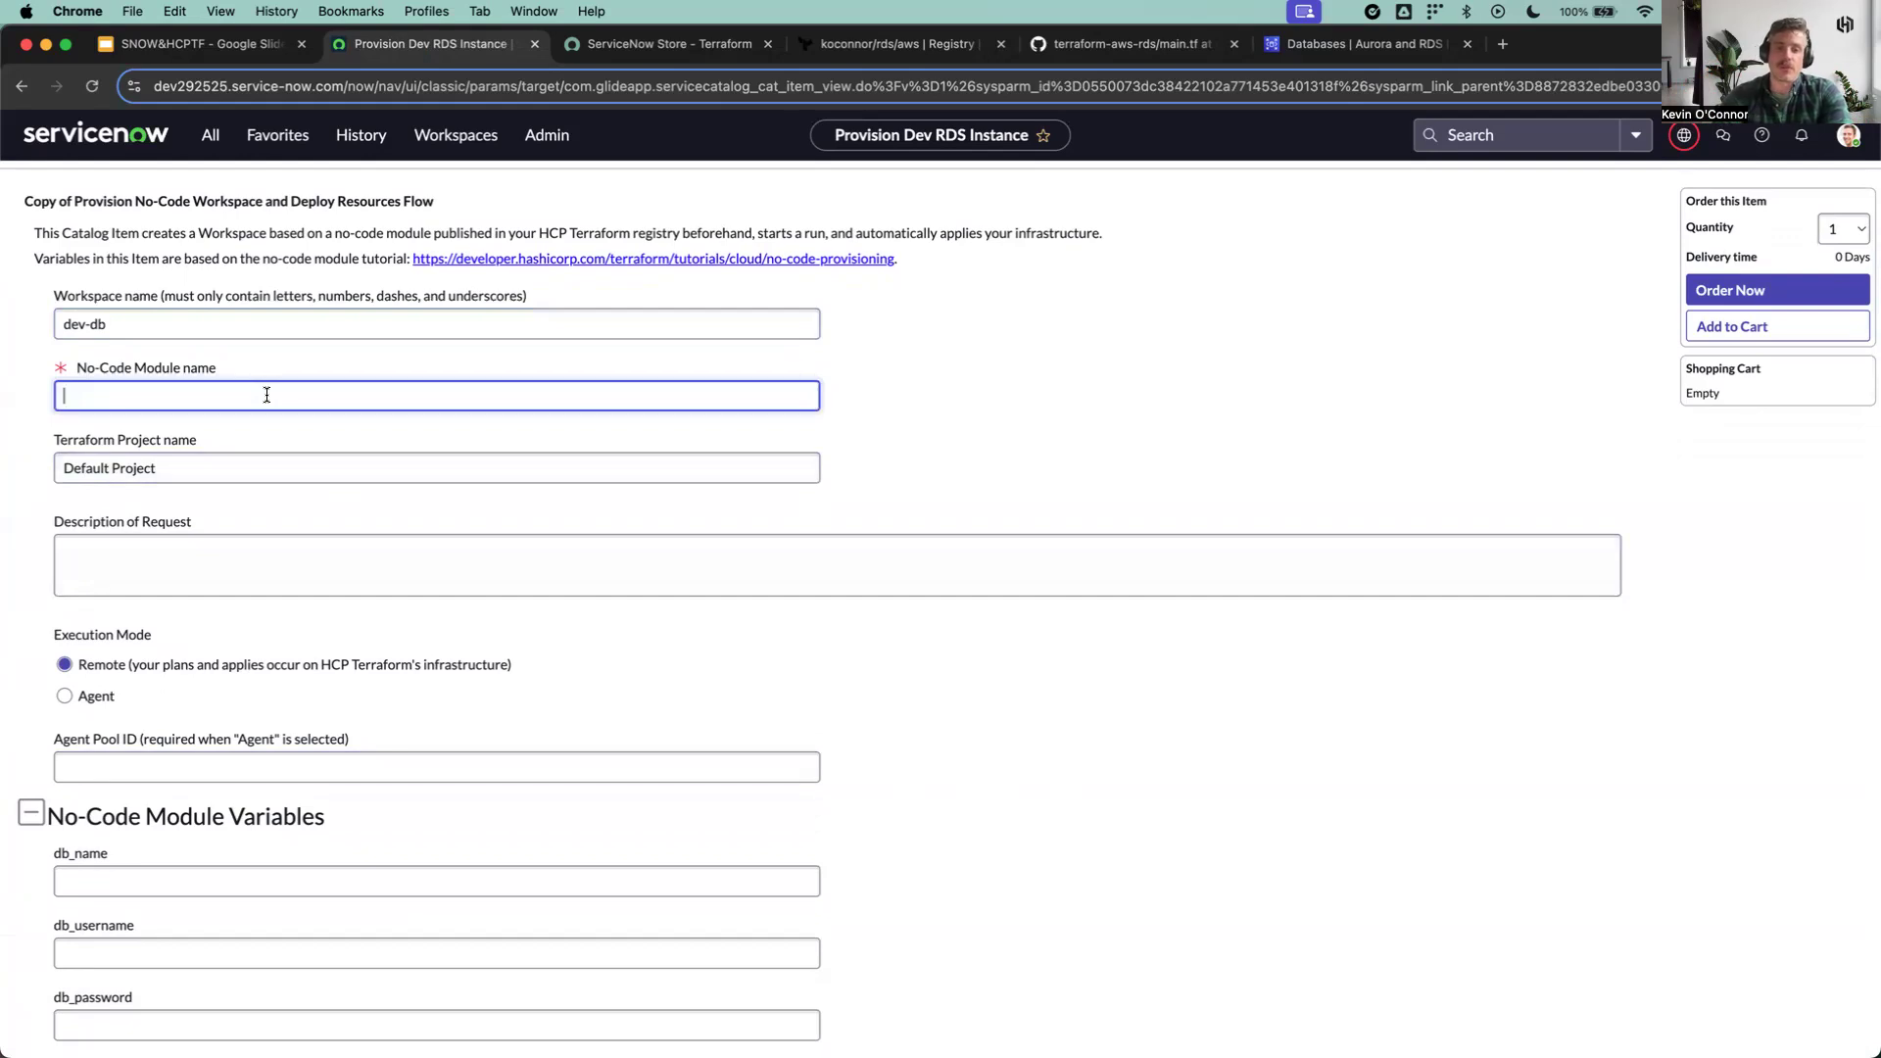
{"action": "type", "text": "rds"}
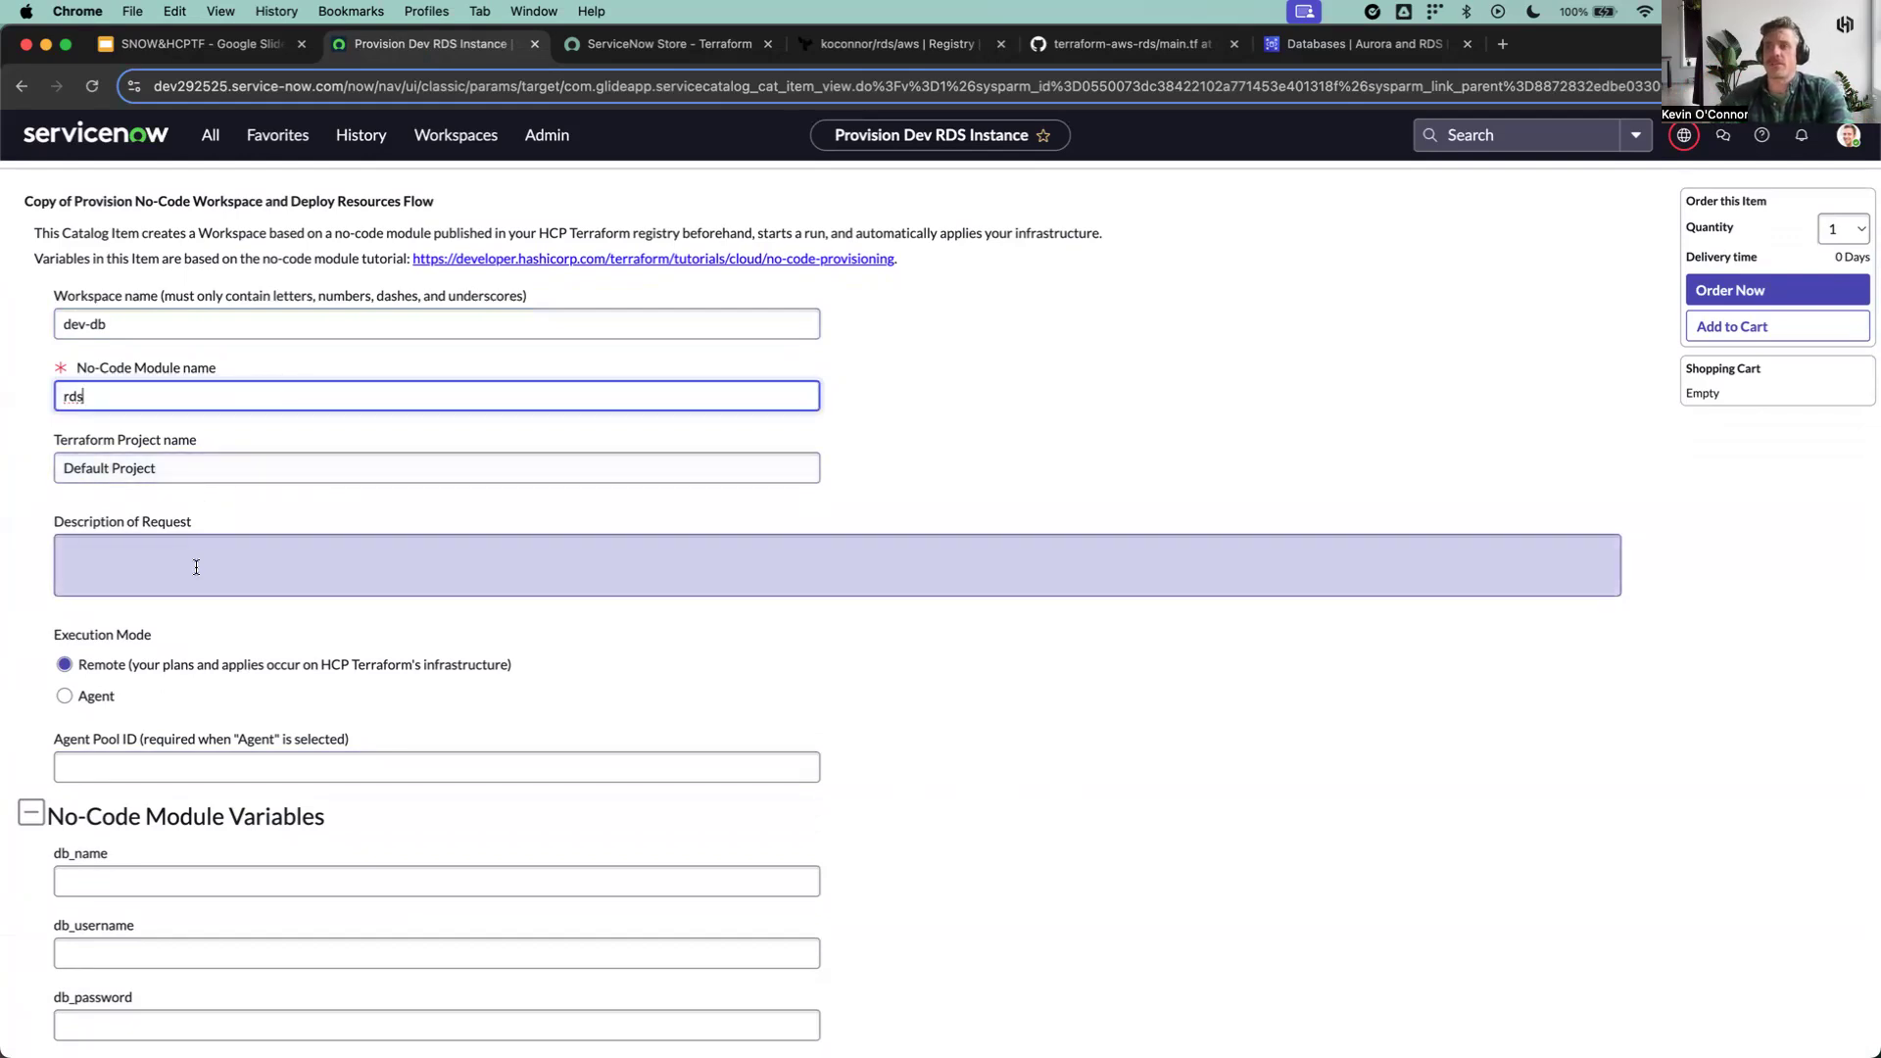
{"action": "left_click", "coordinate": [271, 568]}
{"action": "type", "text": "Development database"}
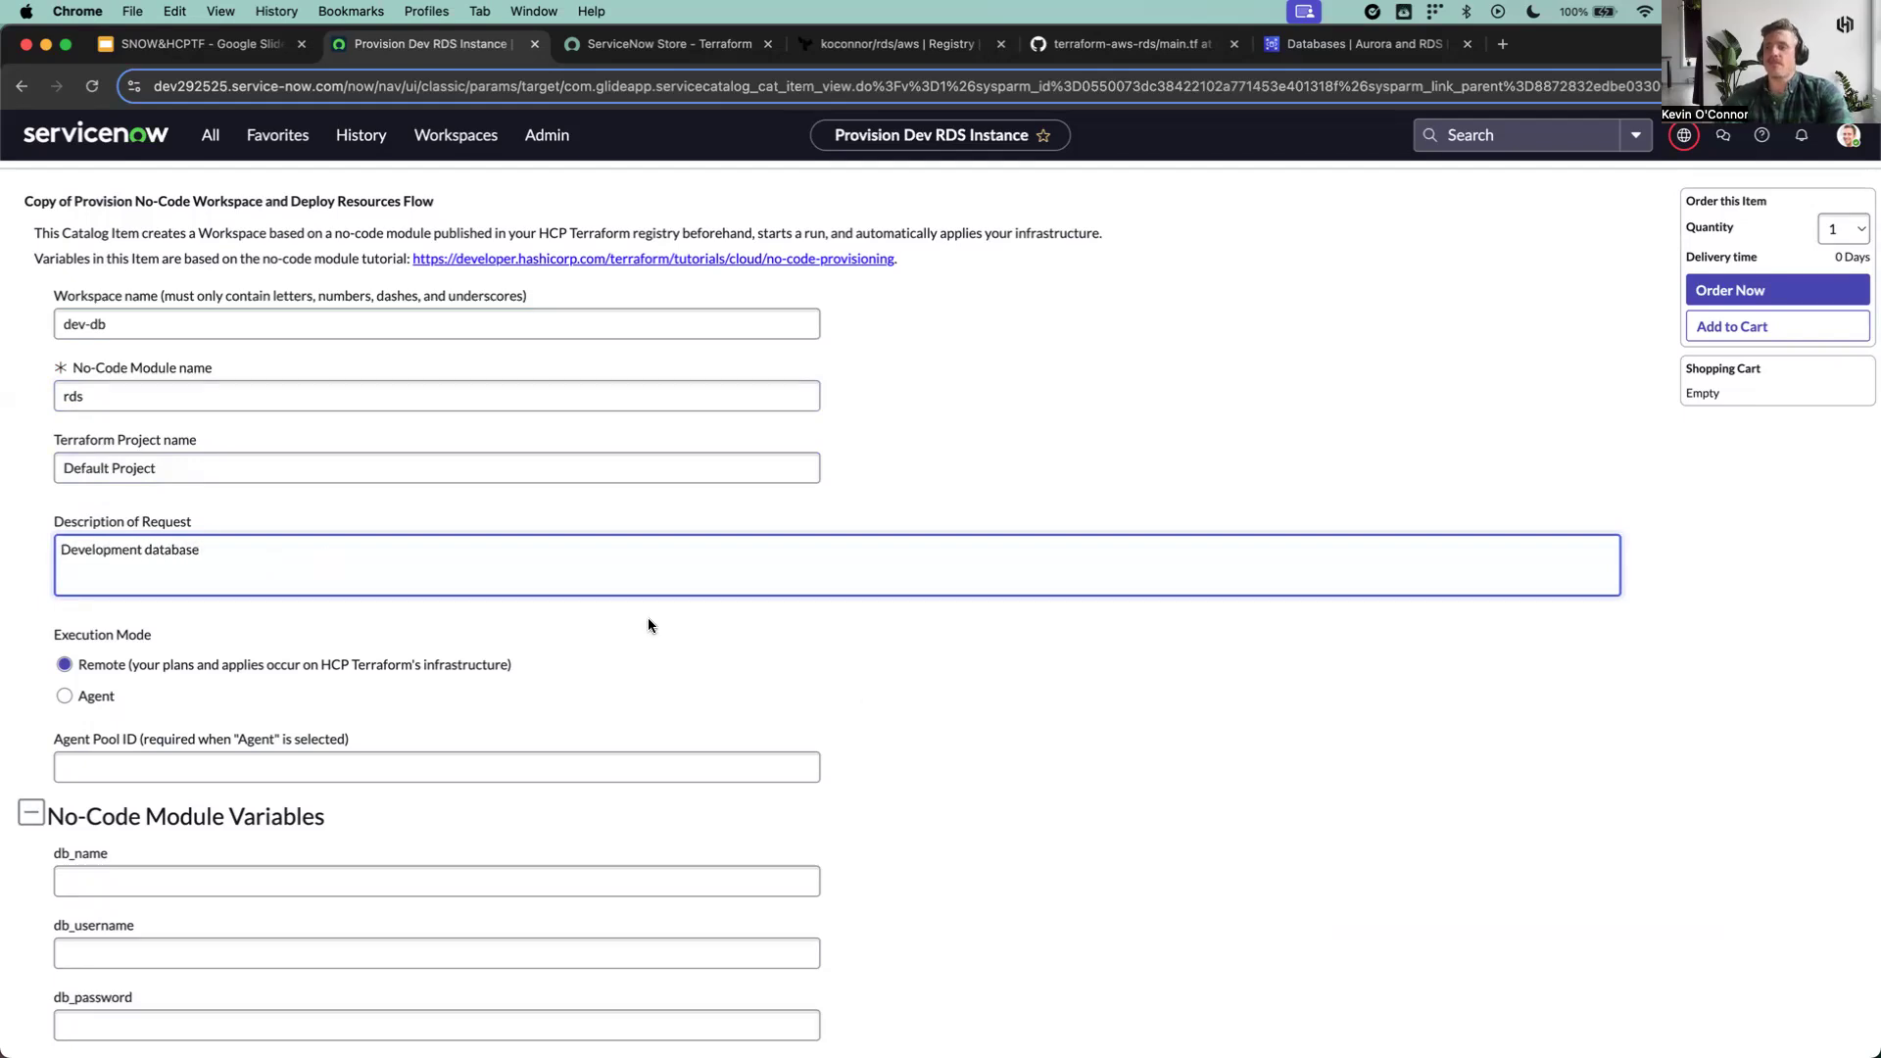
Step: Fill in the No-Code Module Variables with db_name dev-db, db_username terraformeducation and the database password, and reveal the db_password value
{"action": "scroll", "coordinate": [886, 698], "scroll_direction": "down", "scroll_amount": 1}
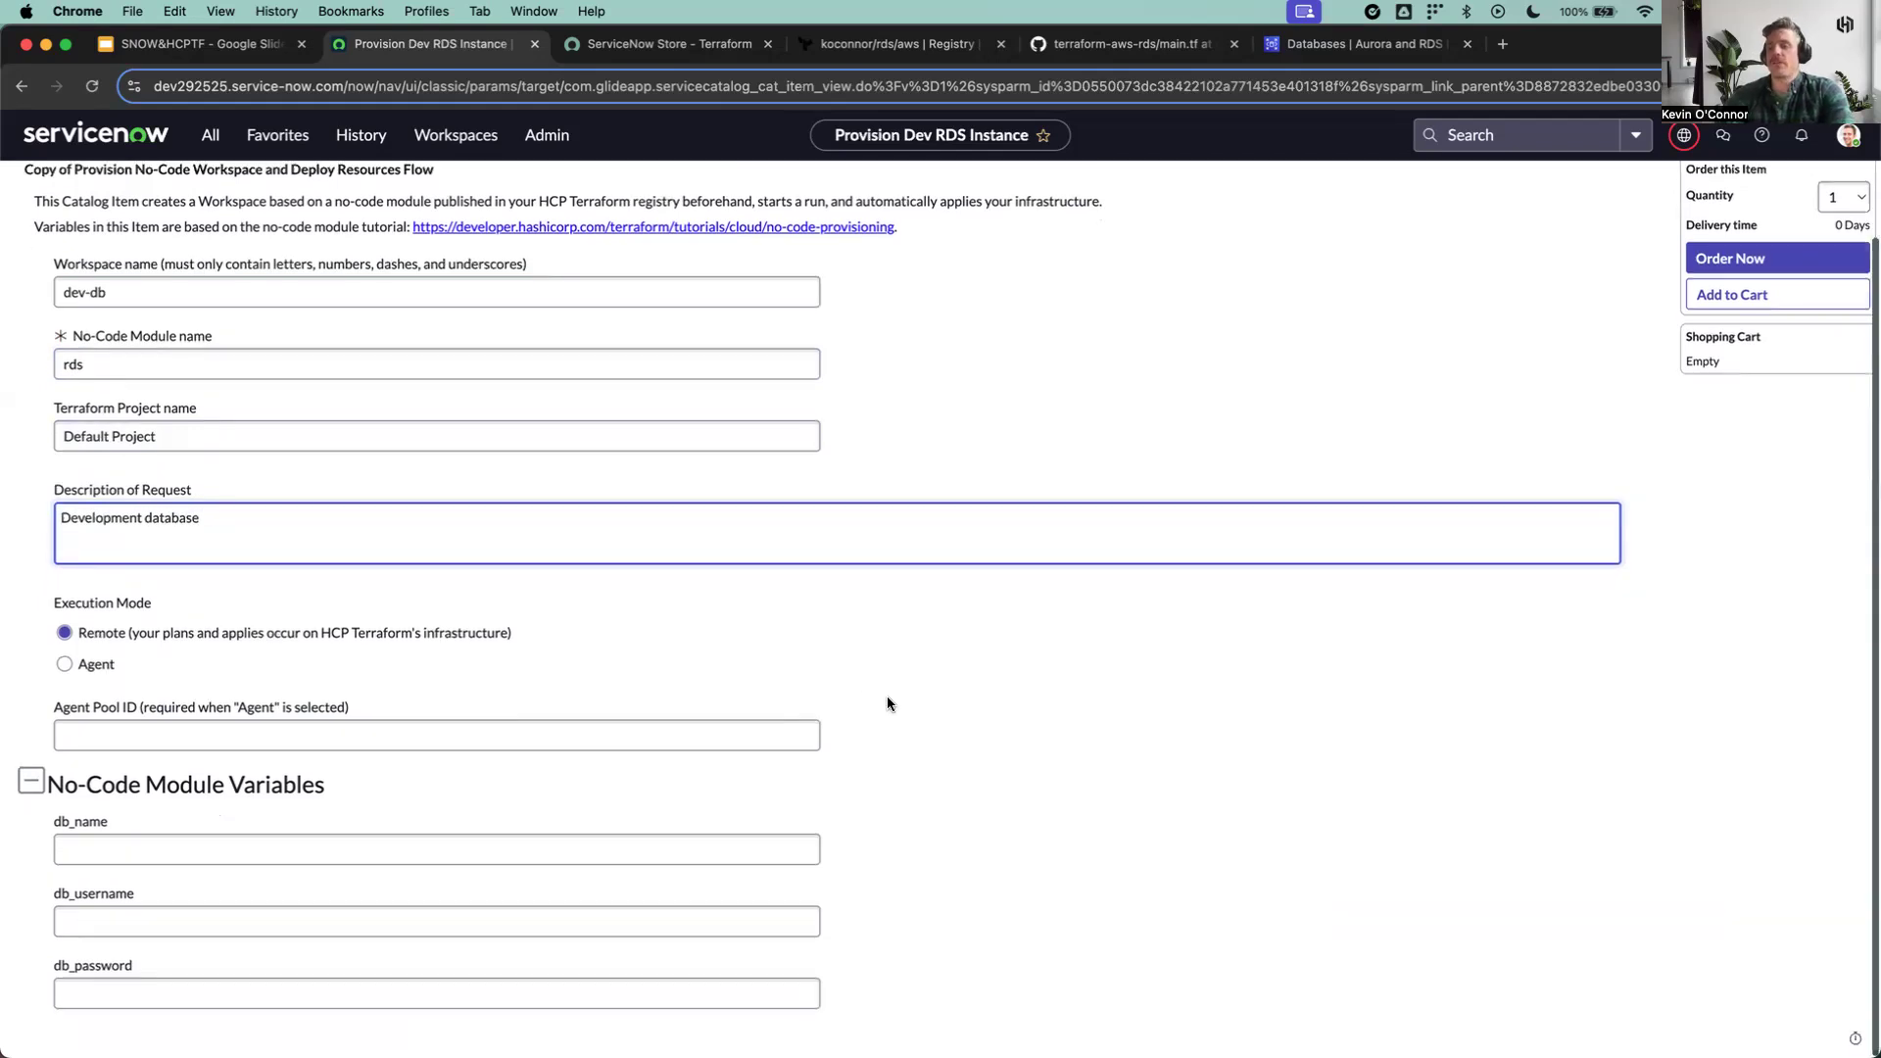
{"action": "left_click", "coordinate": [226, 850]}
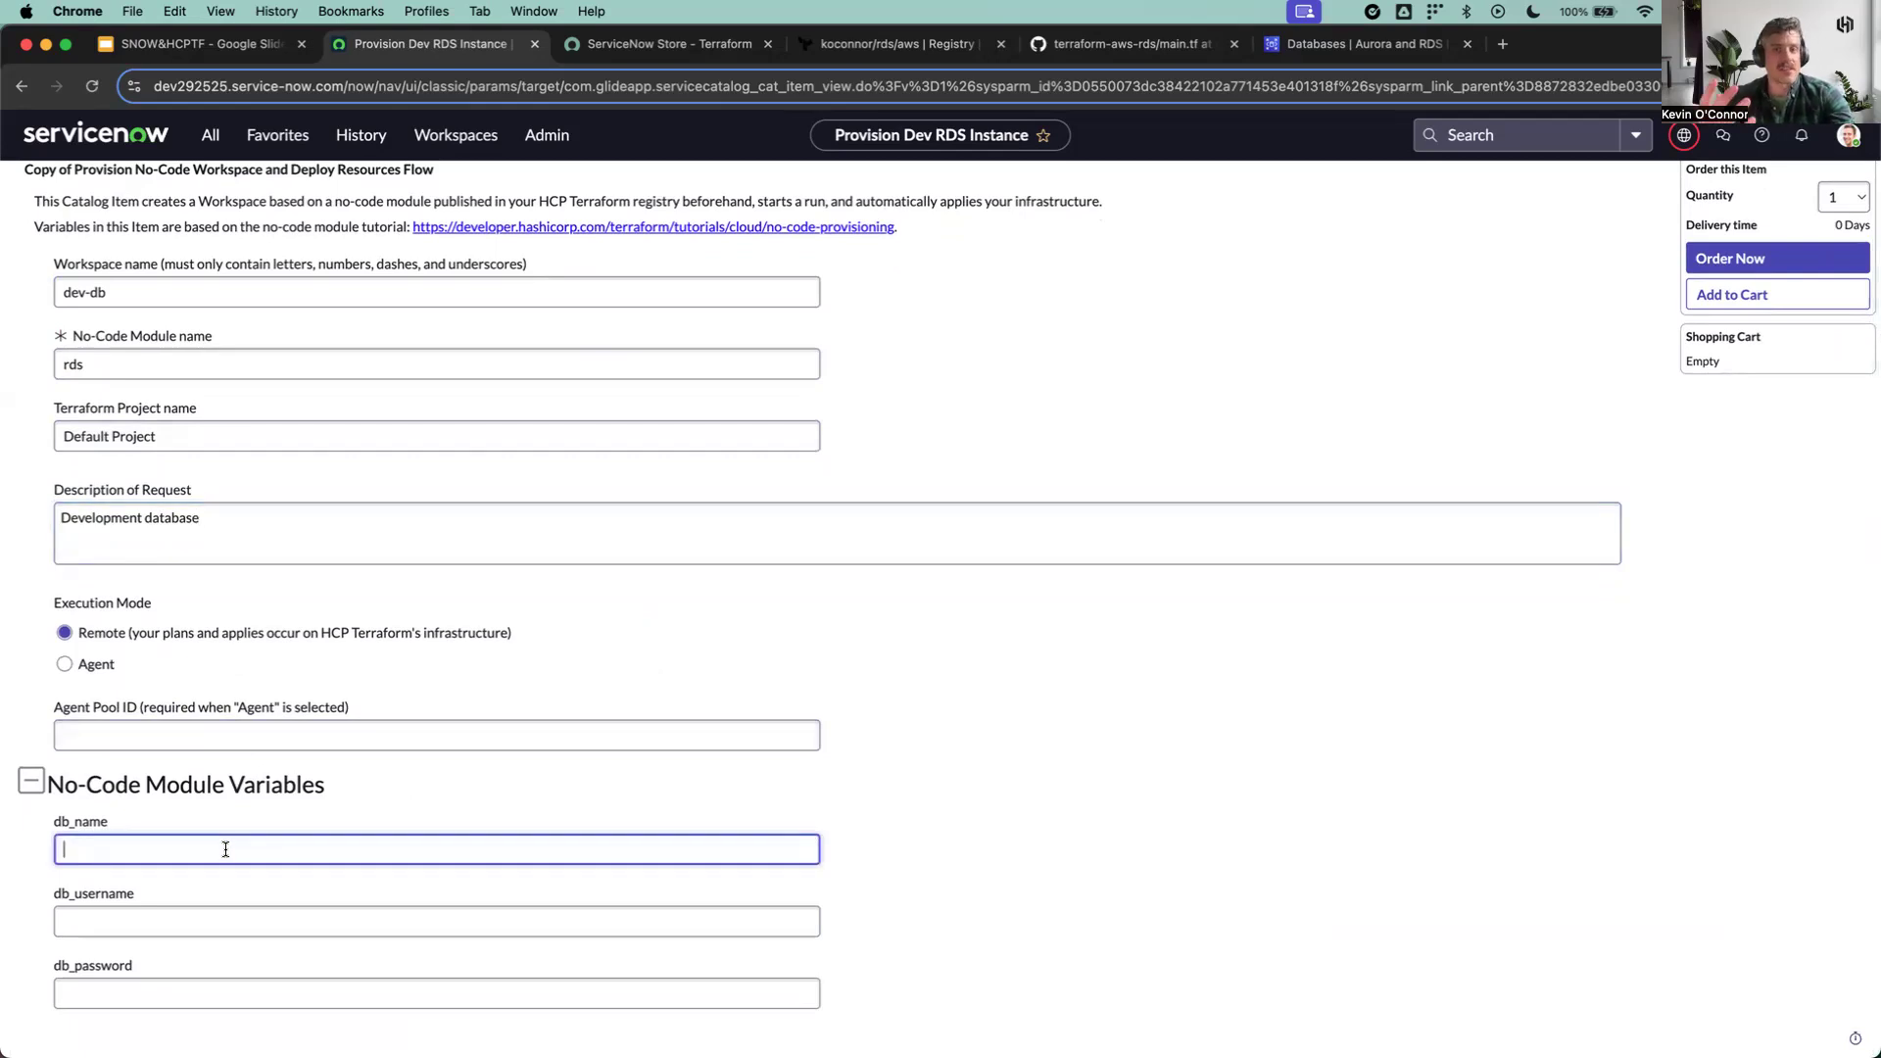
{"action": "type", "text": "dev-db"}
{"action": "left_click", "coordinate": [259, 922]}
{"action": "type", "text": "terraformeducation"}
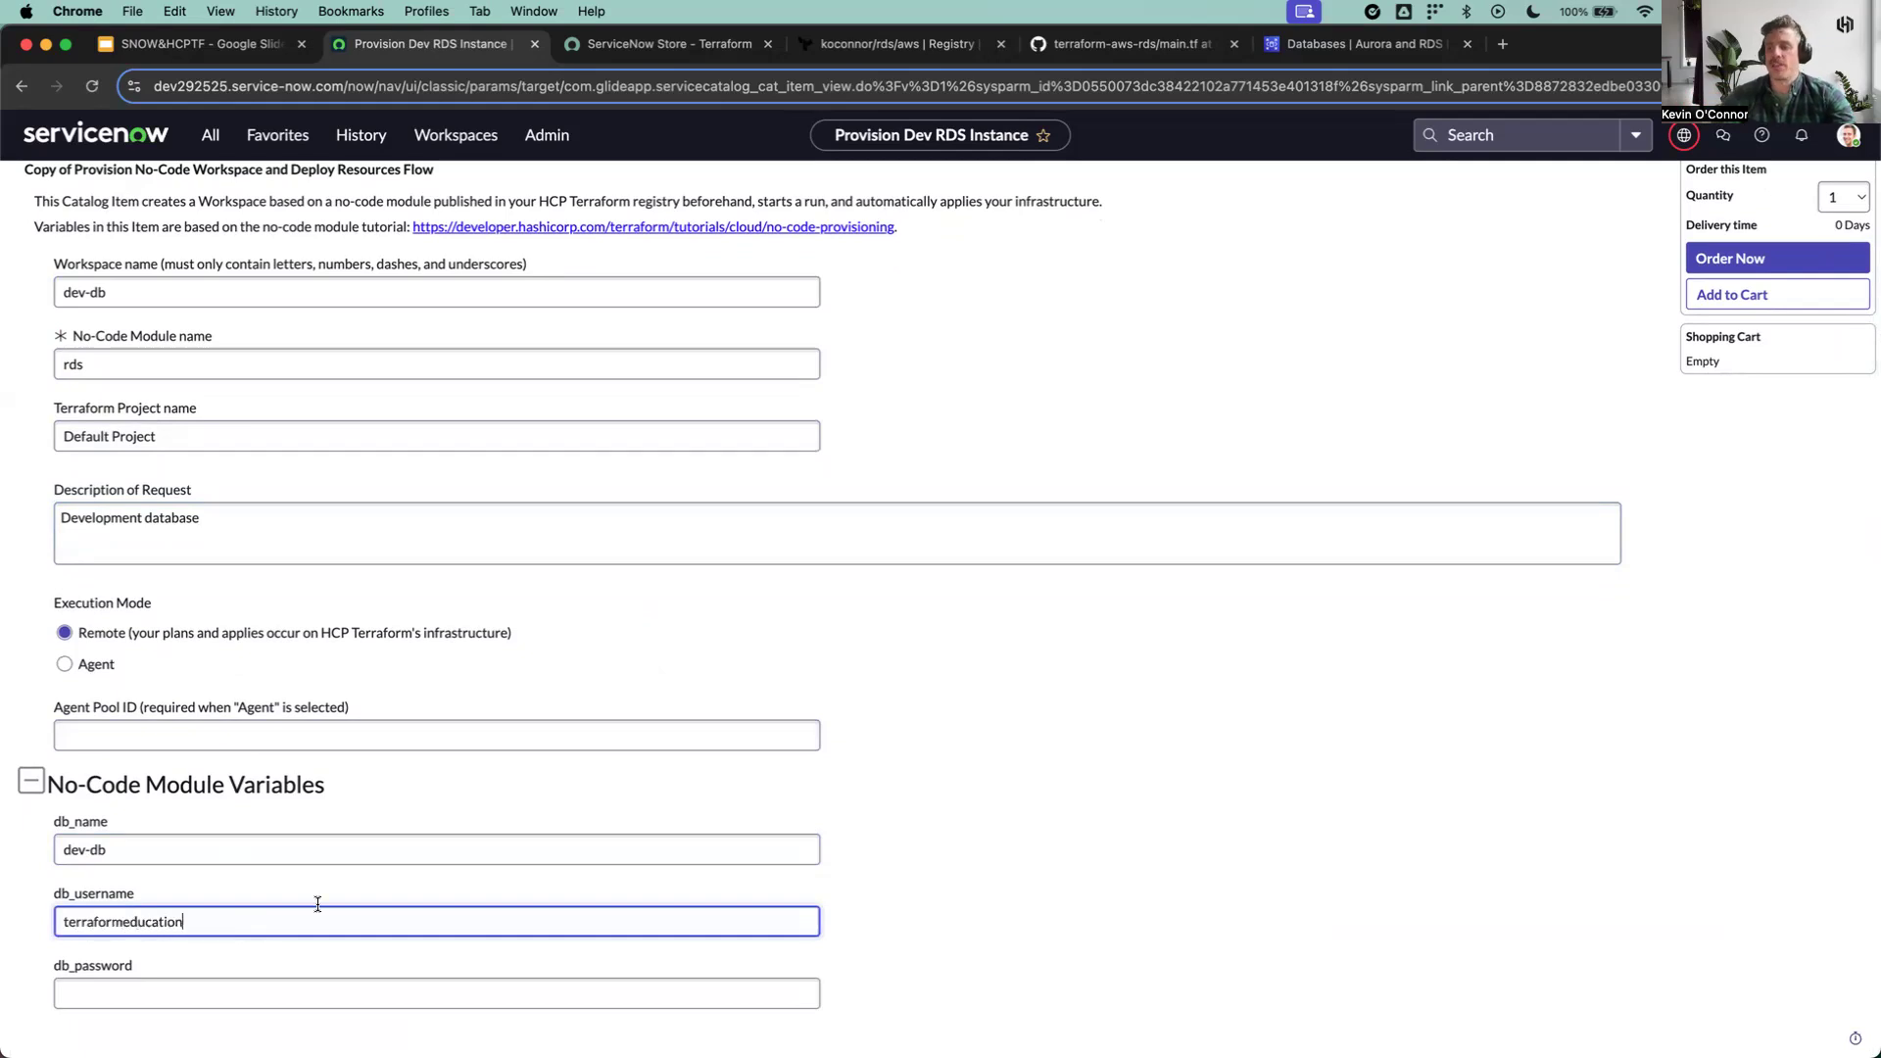
{"action": "left_click", "coordinate": [362, 970]}
{"action": "type", "text": "•••••••••"}
{"action": "left_click", "coordinate": [790, 994]}
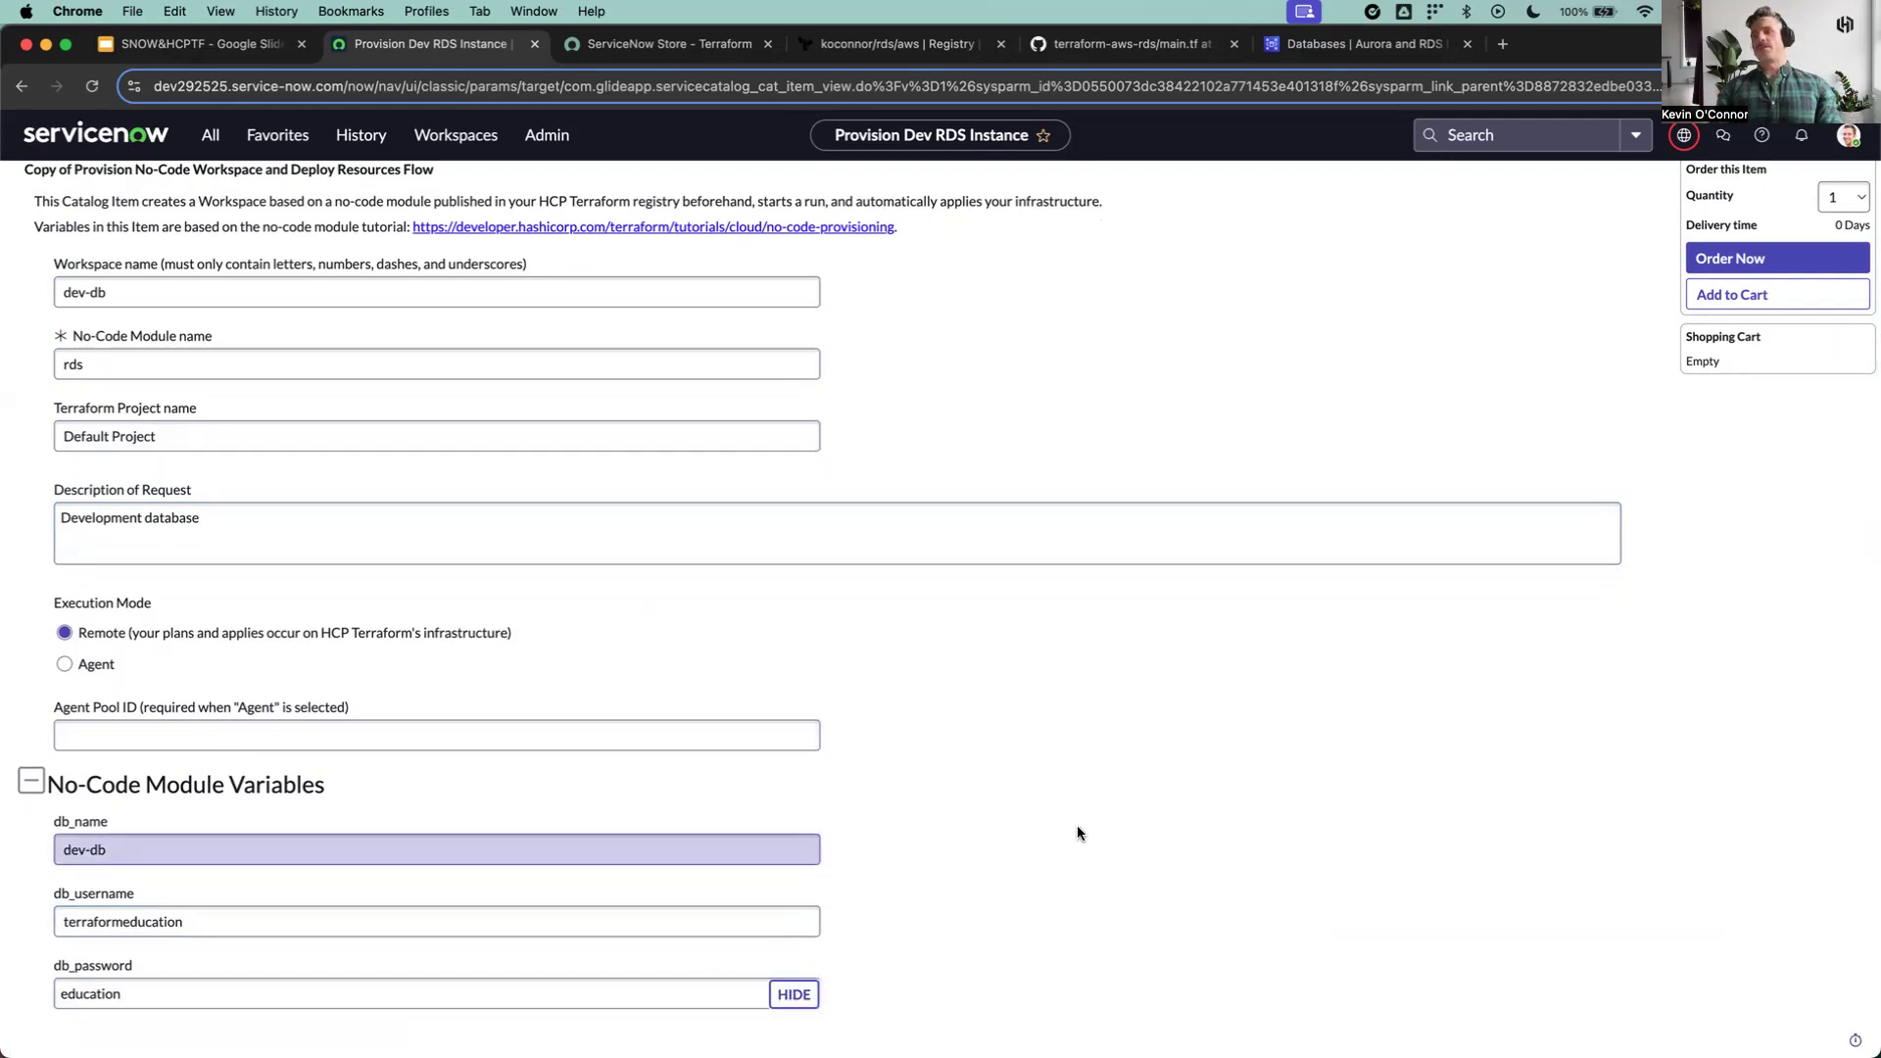
Step: Check the completed Provision Dev RDS Instance form and submit the order
{"action": "scroll", "coordinate": [978, 789], "scroll_direction": "down", "scroll_amount": 1}
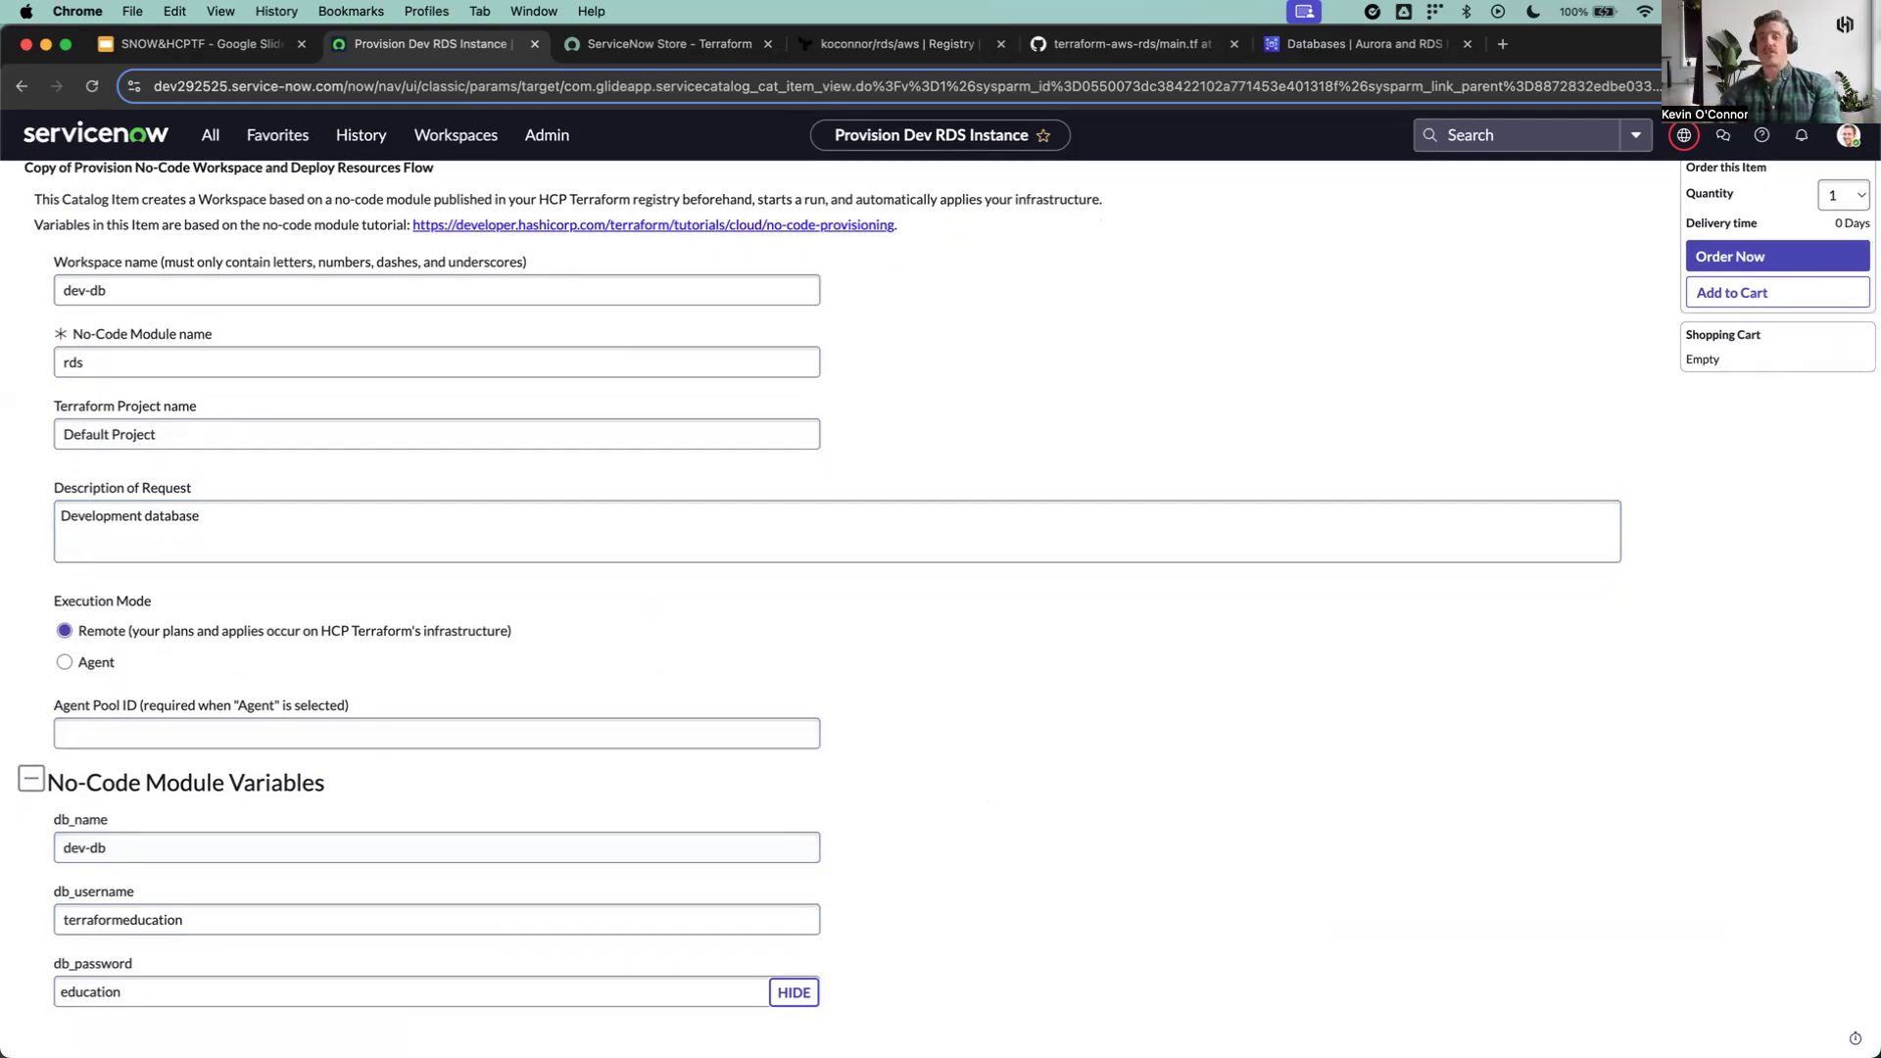
{"action": "scroll", "coordinate": [1225, 588], "scroll_direction": "up", "scroll_amount": 2}
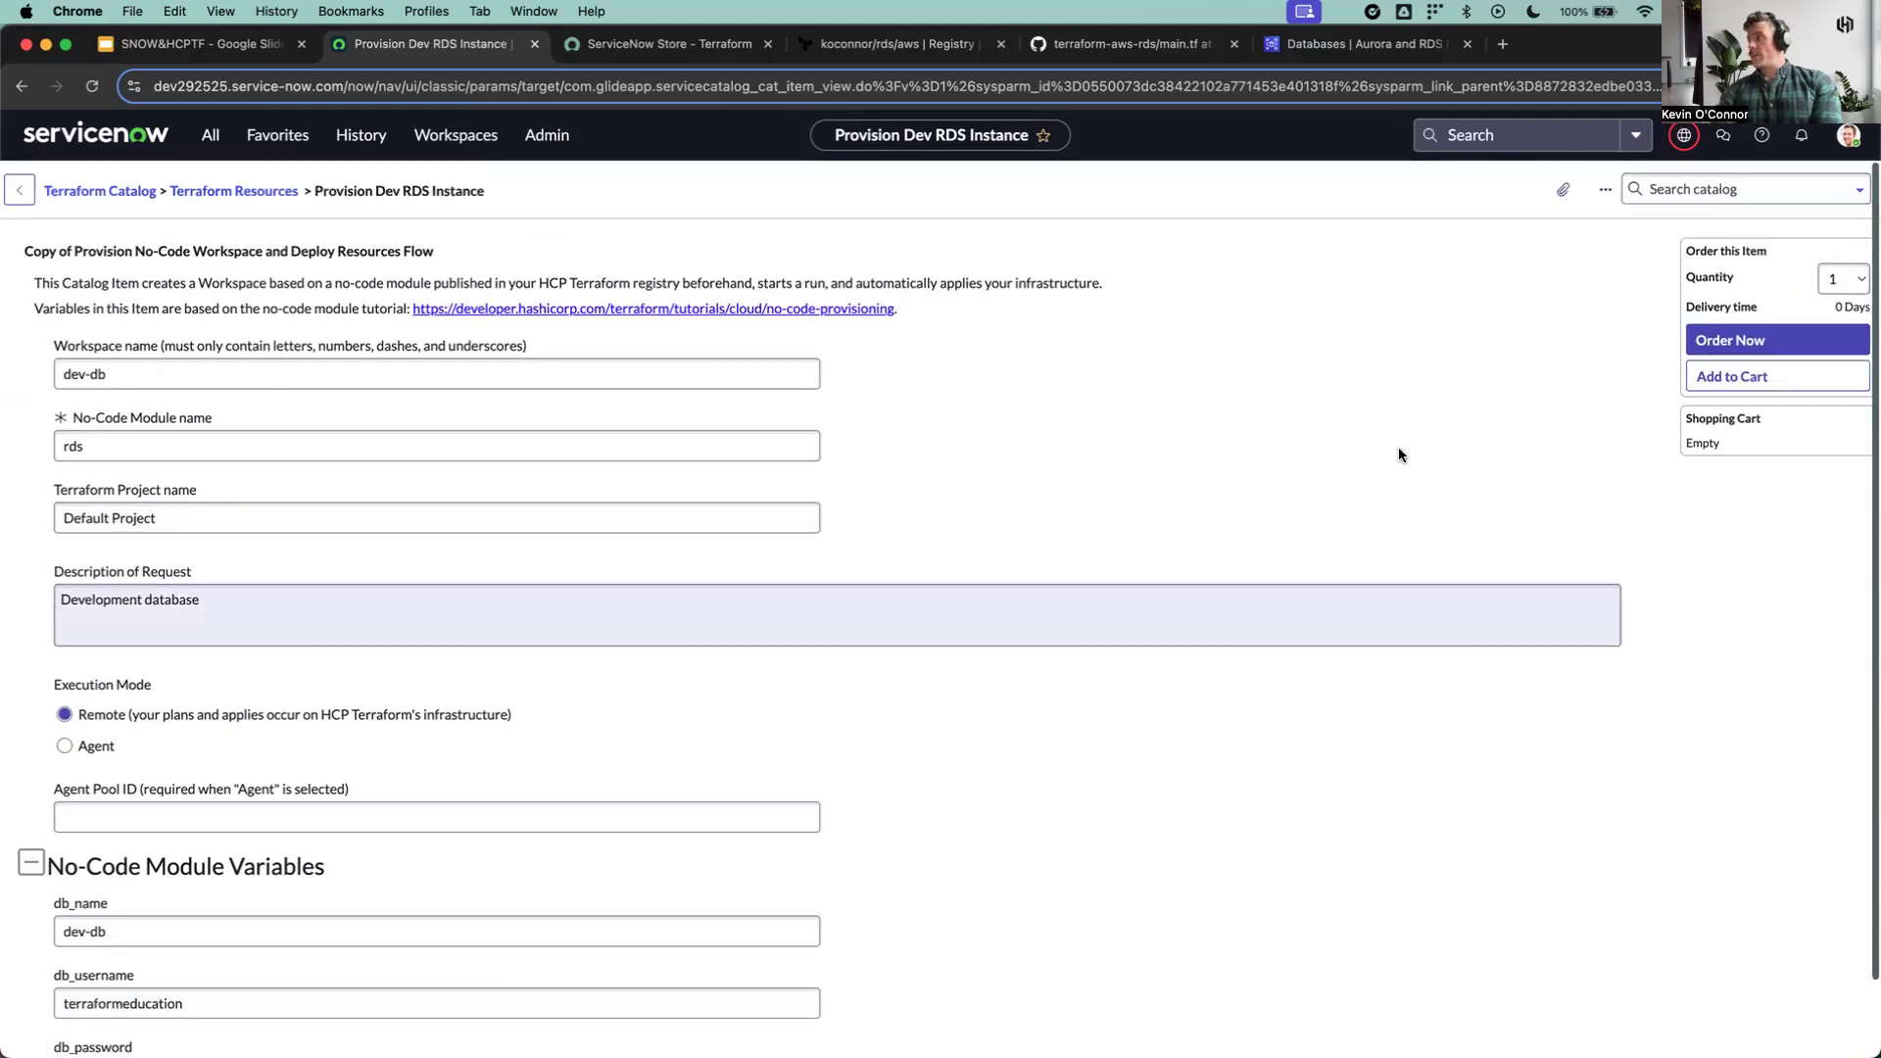
{"action": "left_click", "coordinate": [1734, 340]}
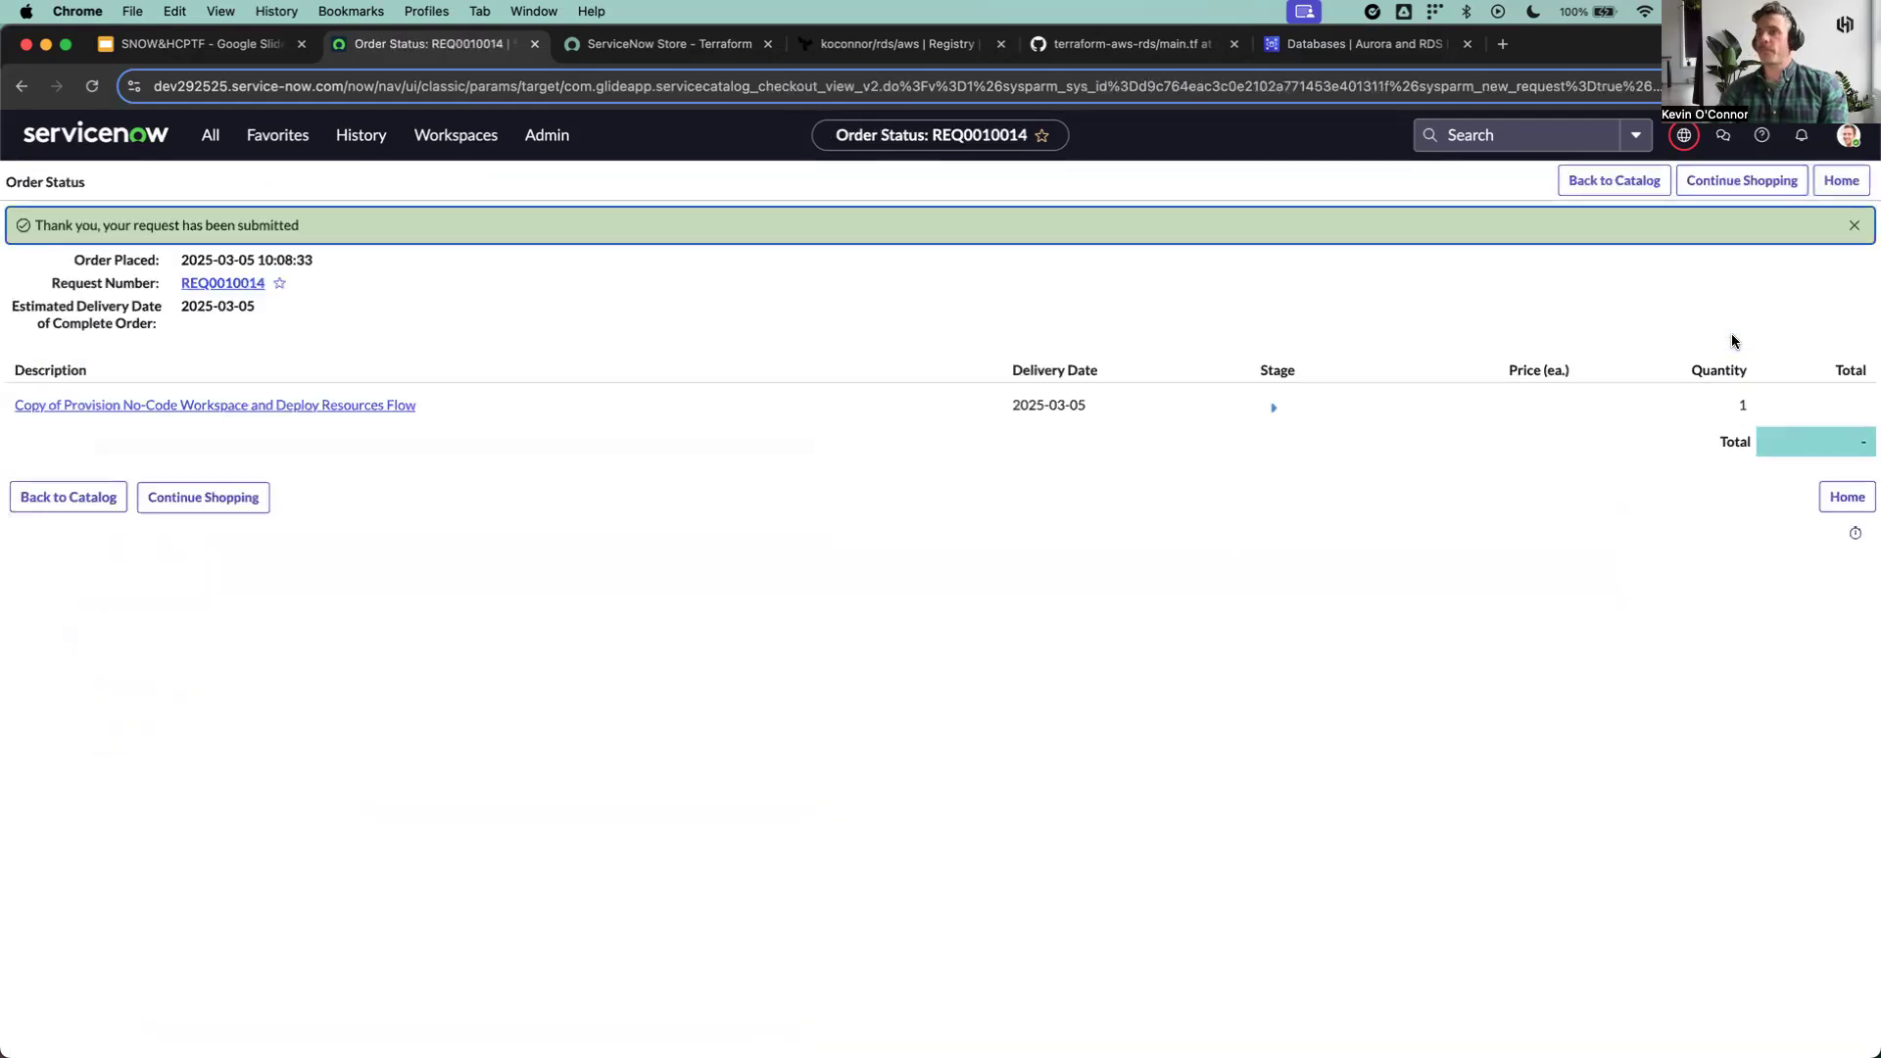
Step: Open the submitted request's requested item record and review its variables and activity log
{"action": "left_click", "coordinate": [218, 284]}
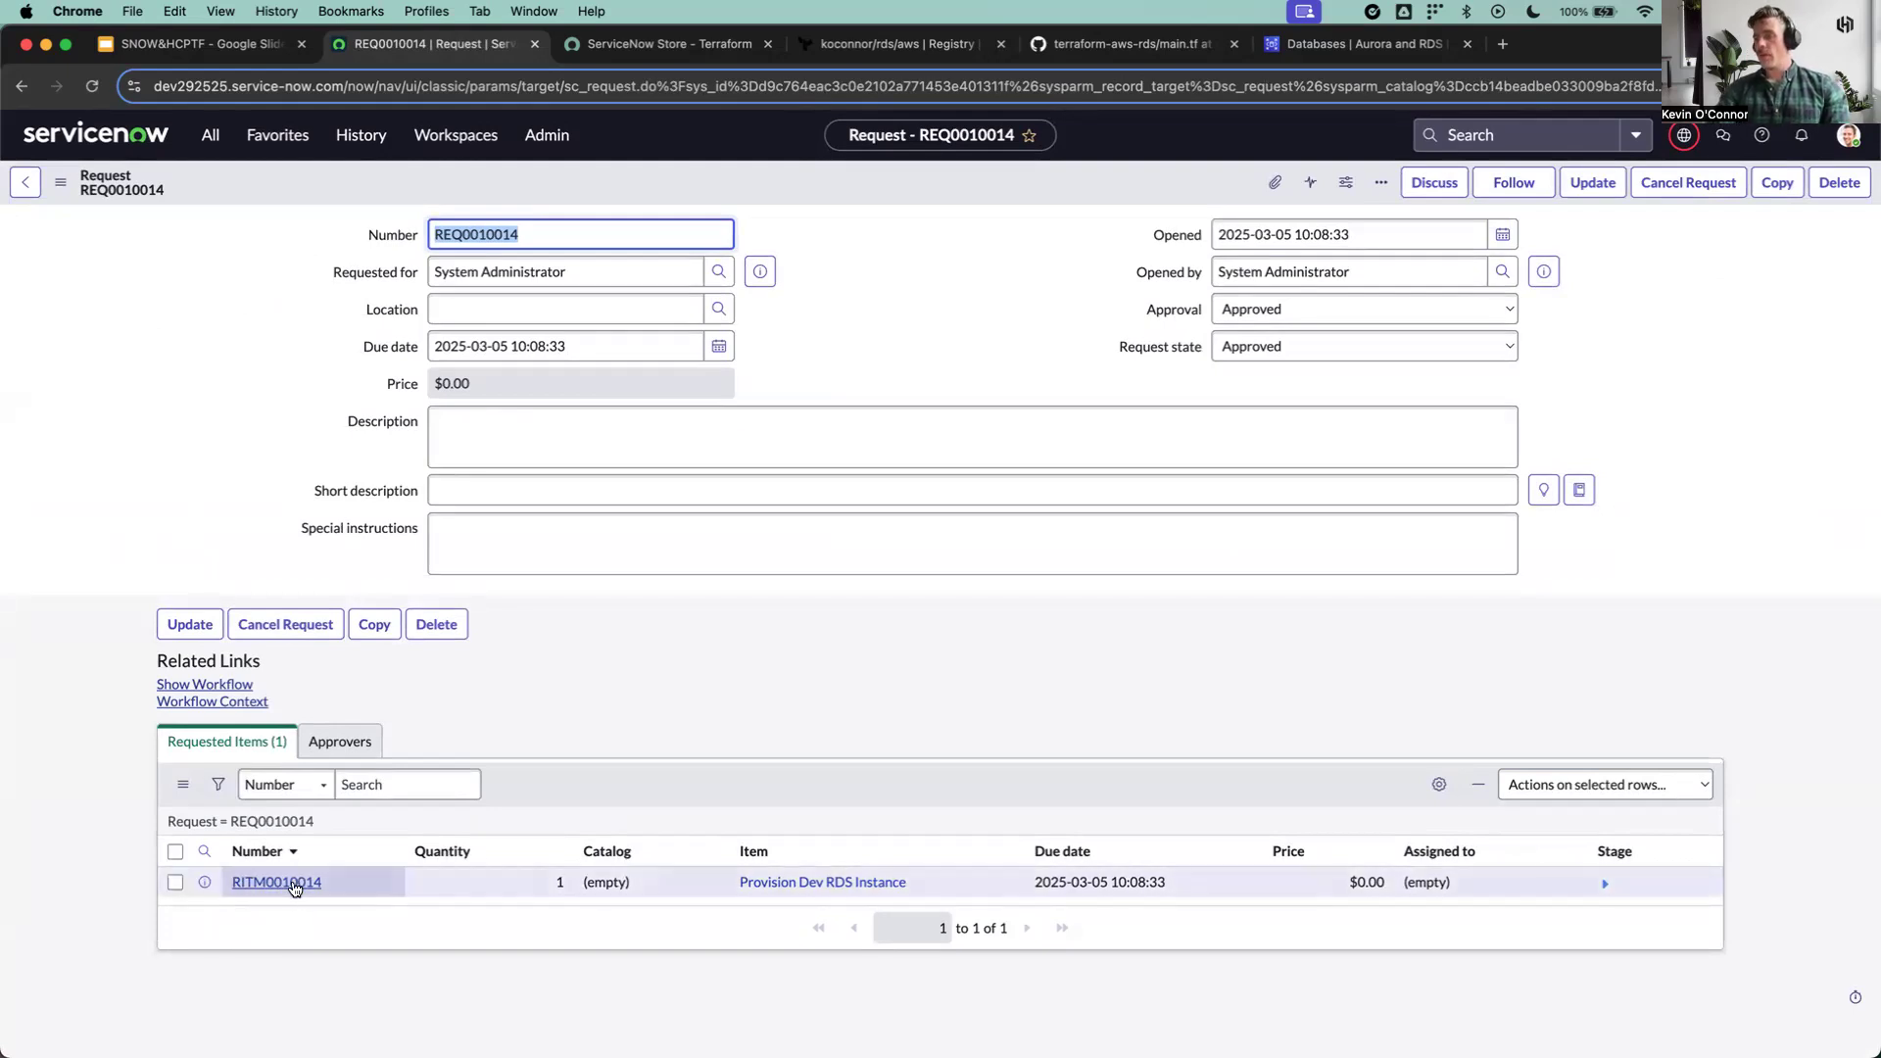
{"action": "left_click", "coordinate": [278, 883]}
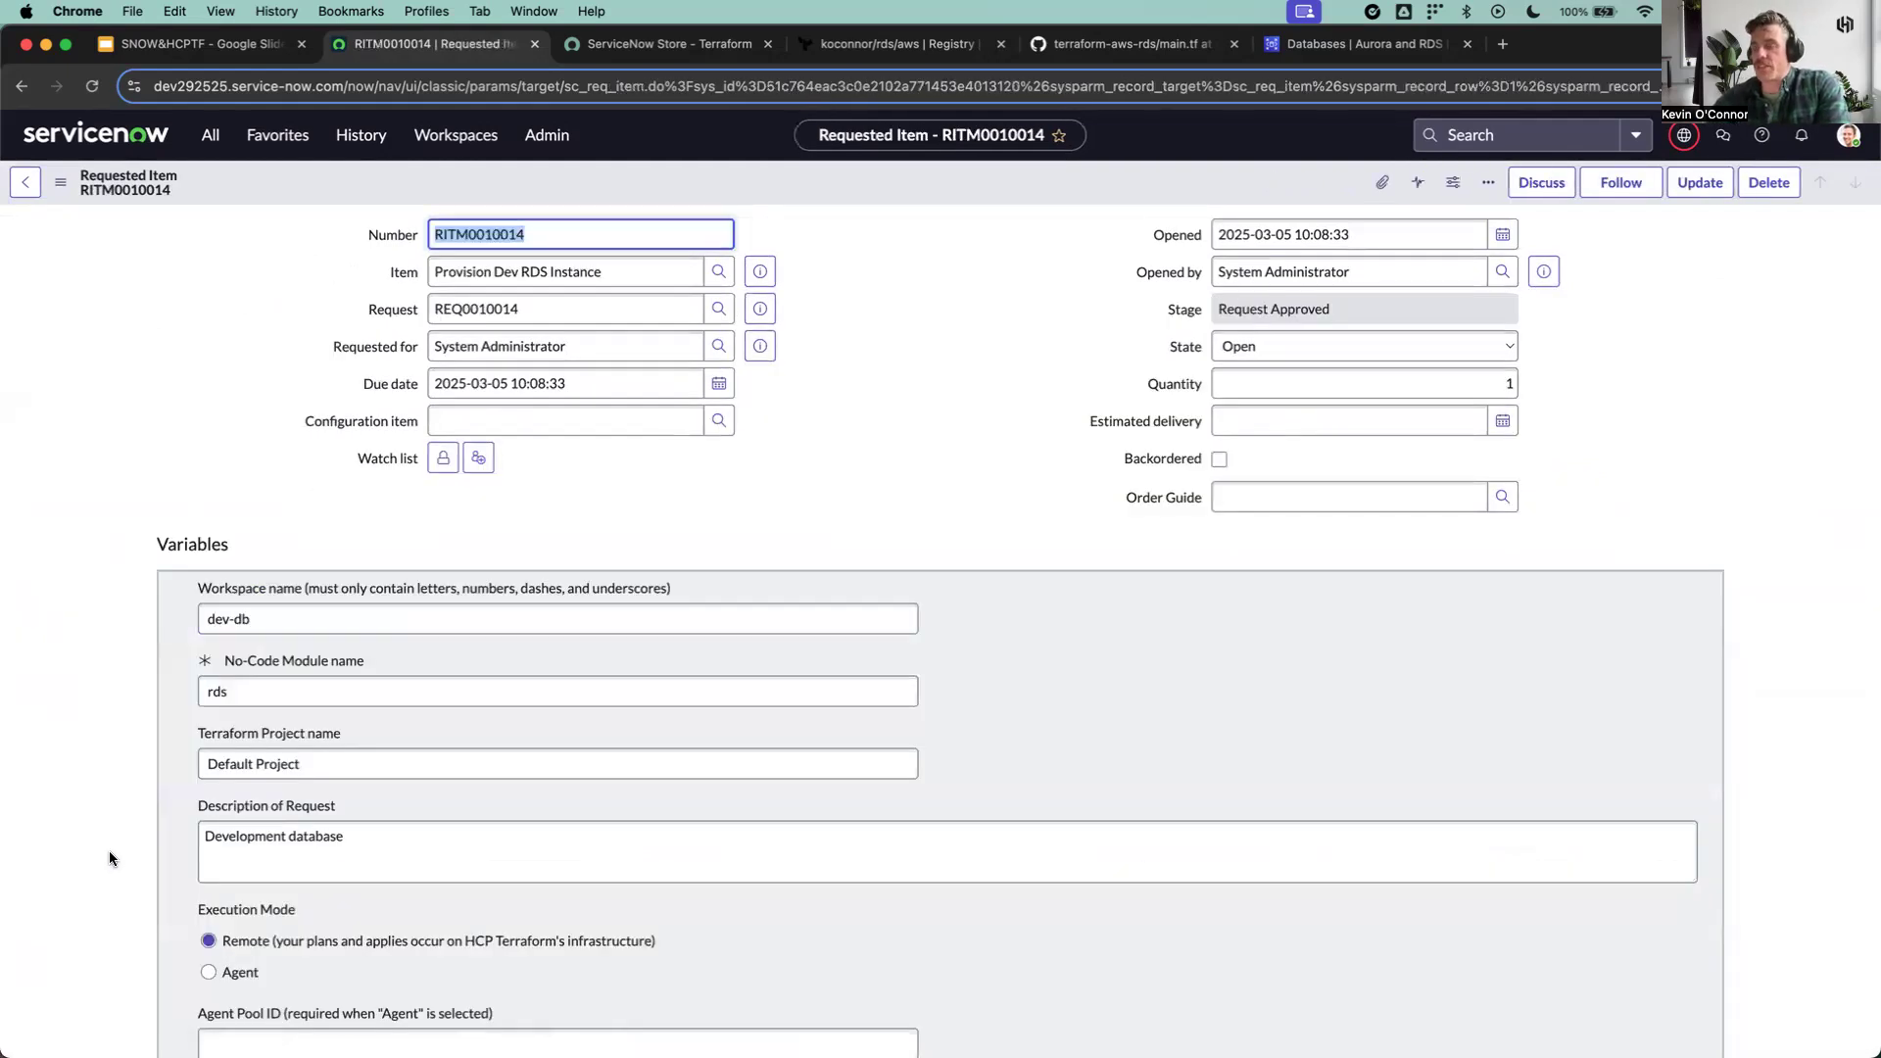
{"action": "scroll", "coordinate": [108, 852], "scroll_direction": "down", "scroll_amount": 10}
{"action": "scroll", "coordinate": [109, 850], "scroll_direction": "down", "scroll_amount": 1}
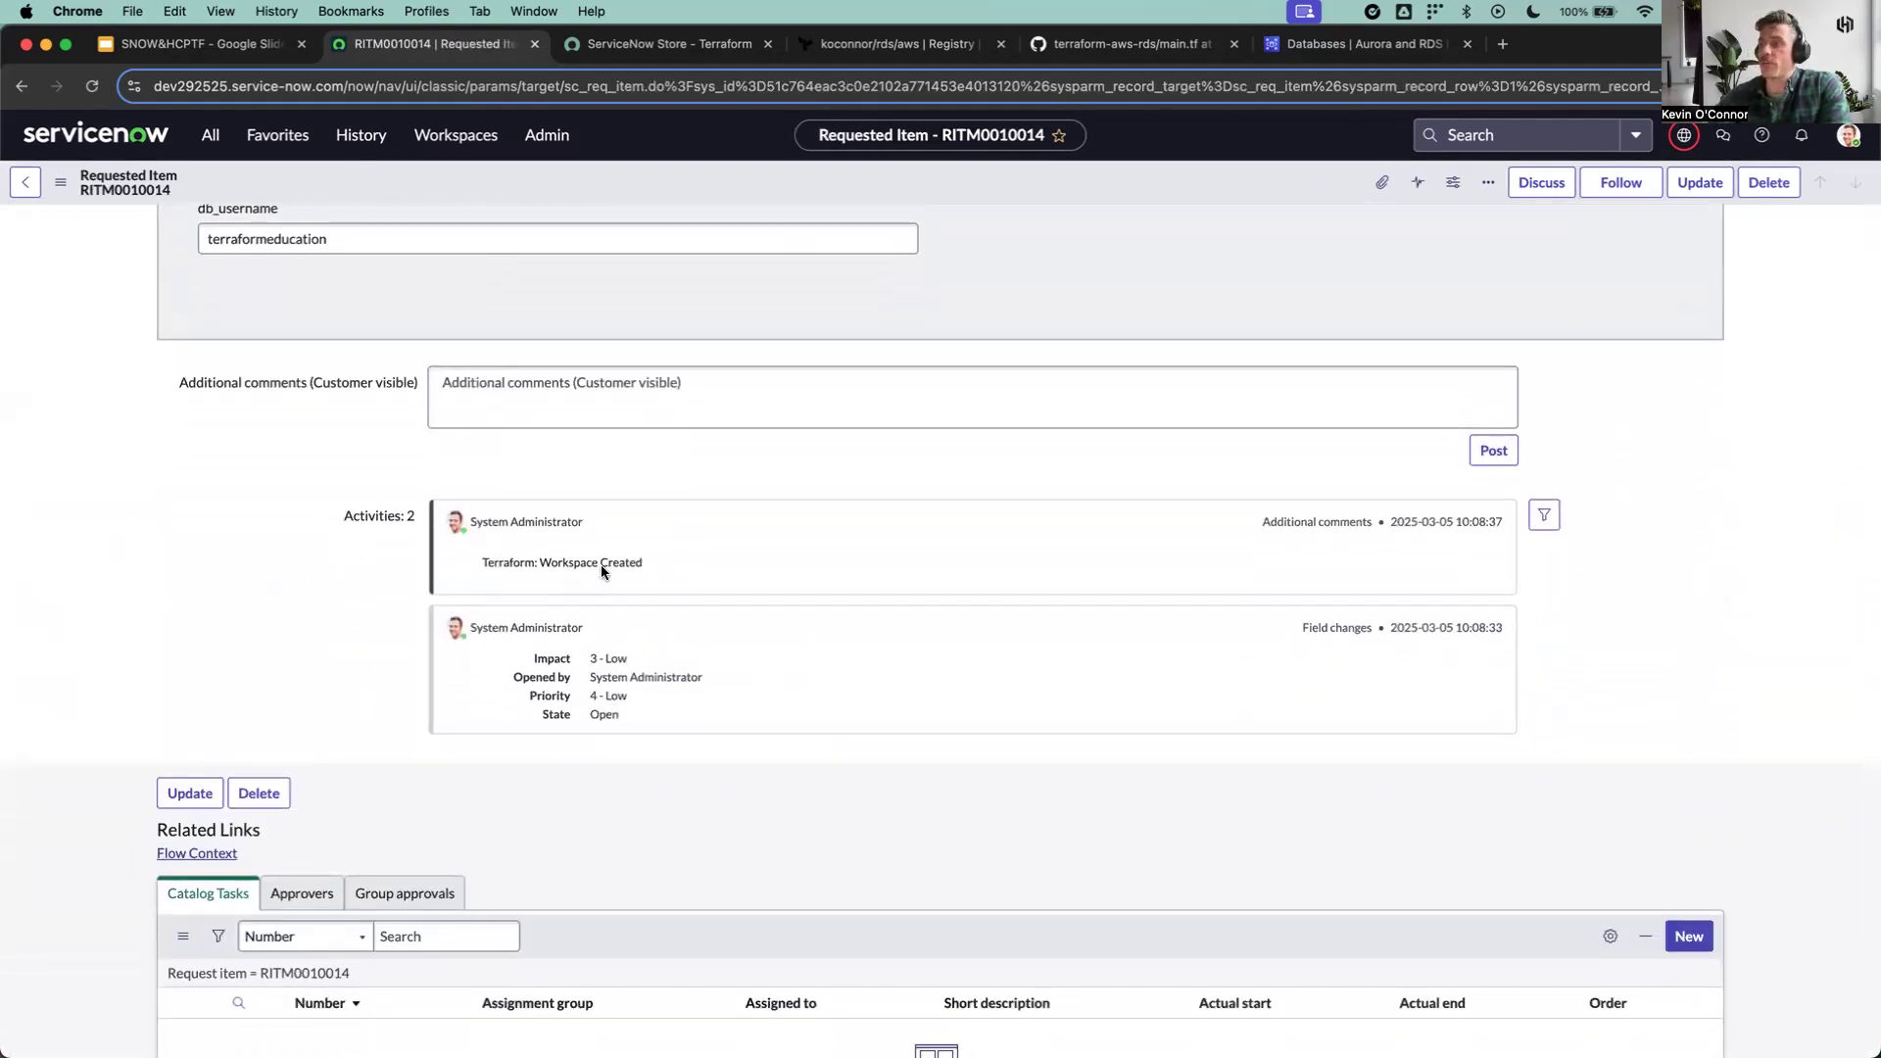
Step: Switch to HCP Terraform and open the newly provisioned dev-db workspace in Default Project
{"action": "left_click", "coordinate": [873, 49]}
{"action": "left_click", "coordinate": [89, 253]}
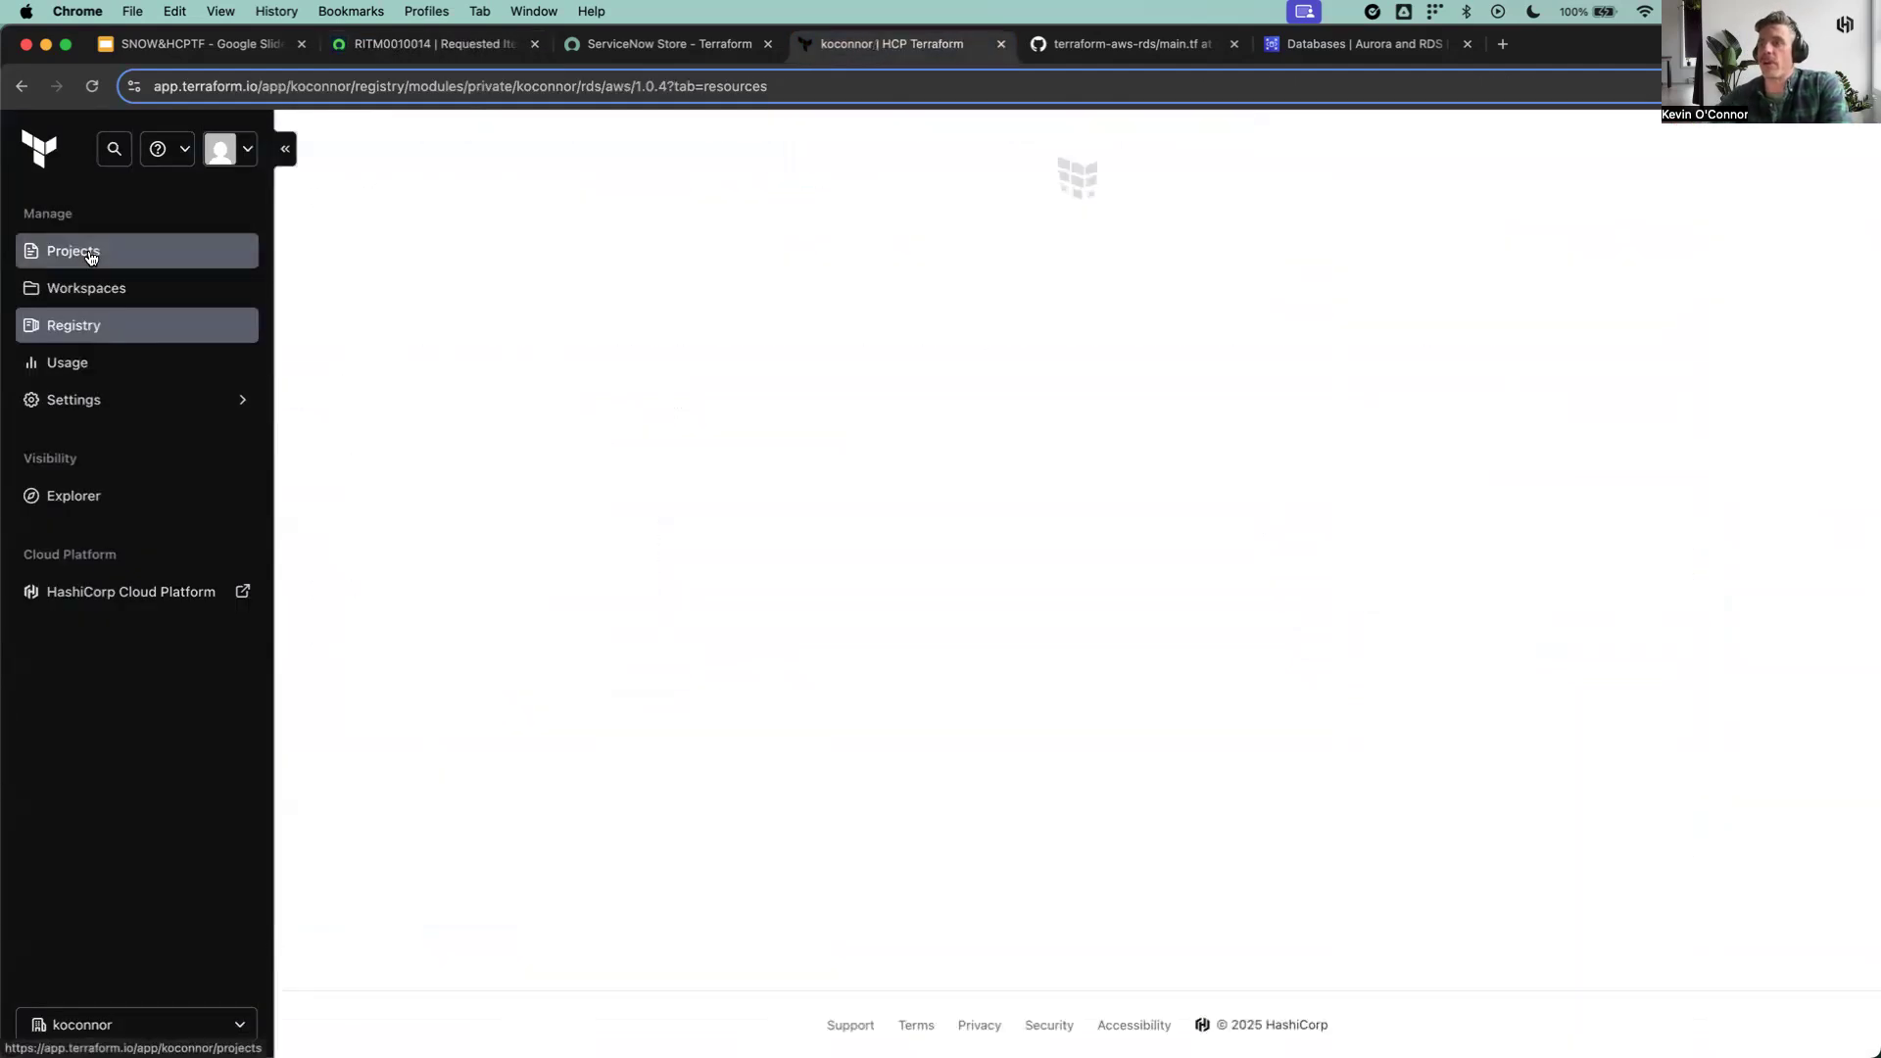
{"action": "left_click", "coordinate": [381, 642]}
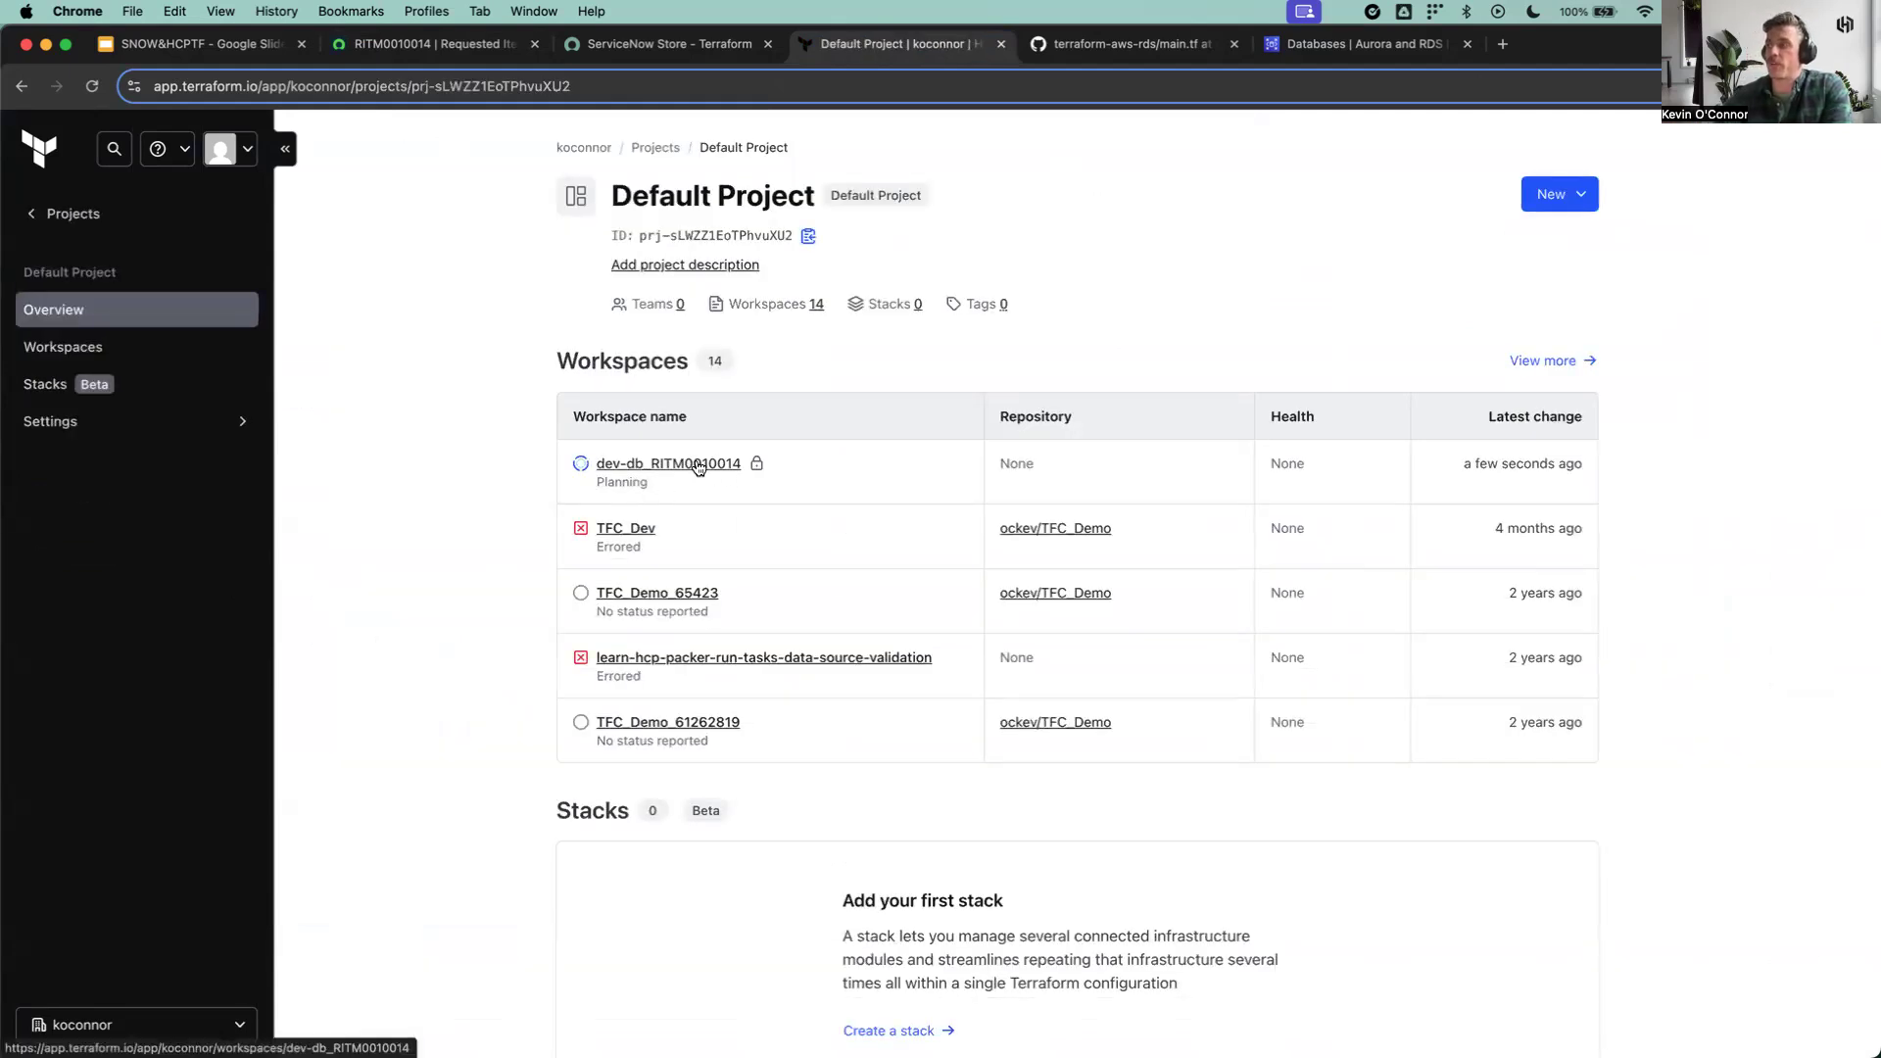
{"action": "left_click", "coordinate": [697, 466]}
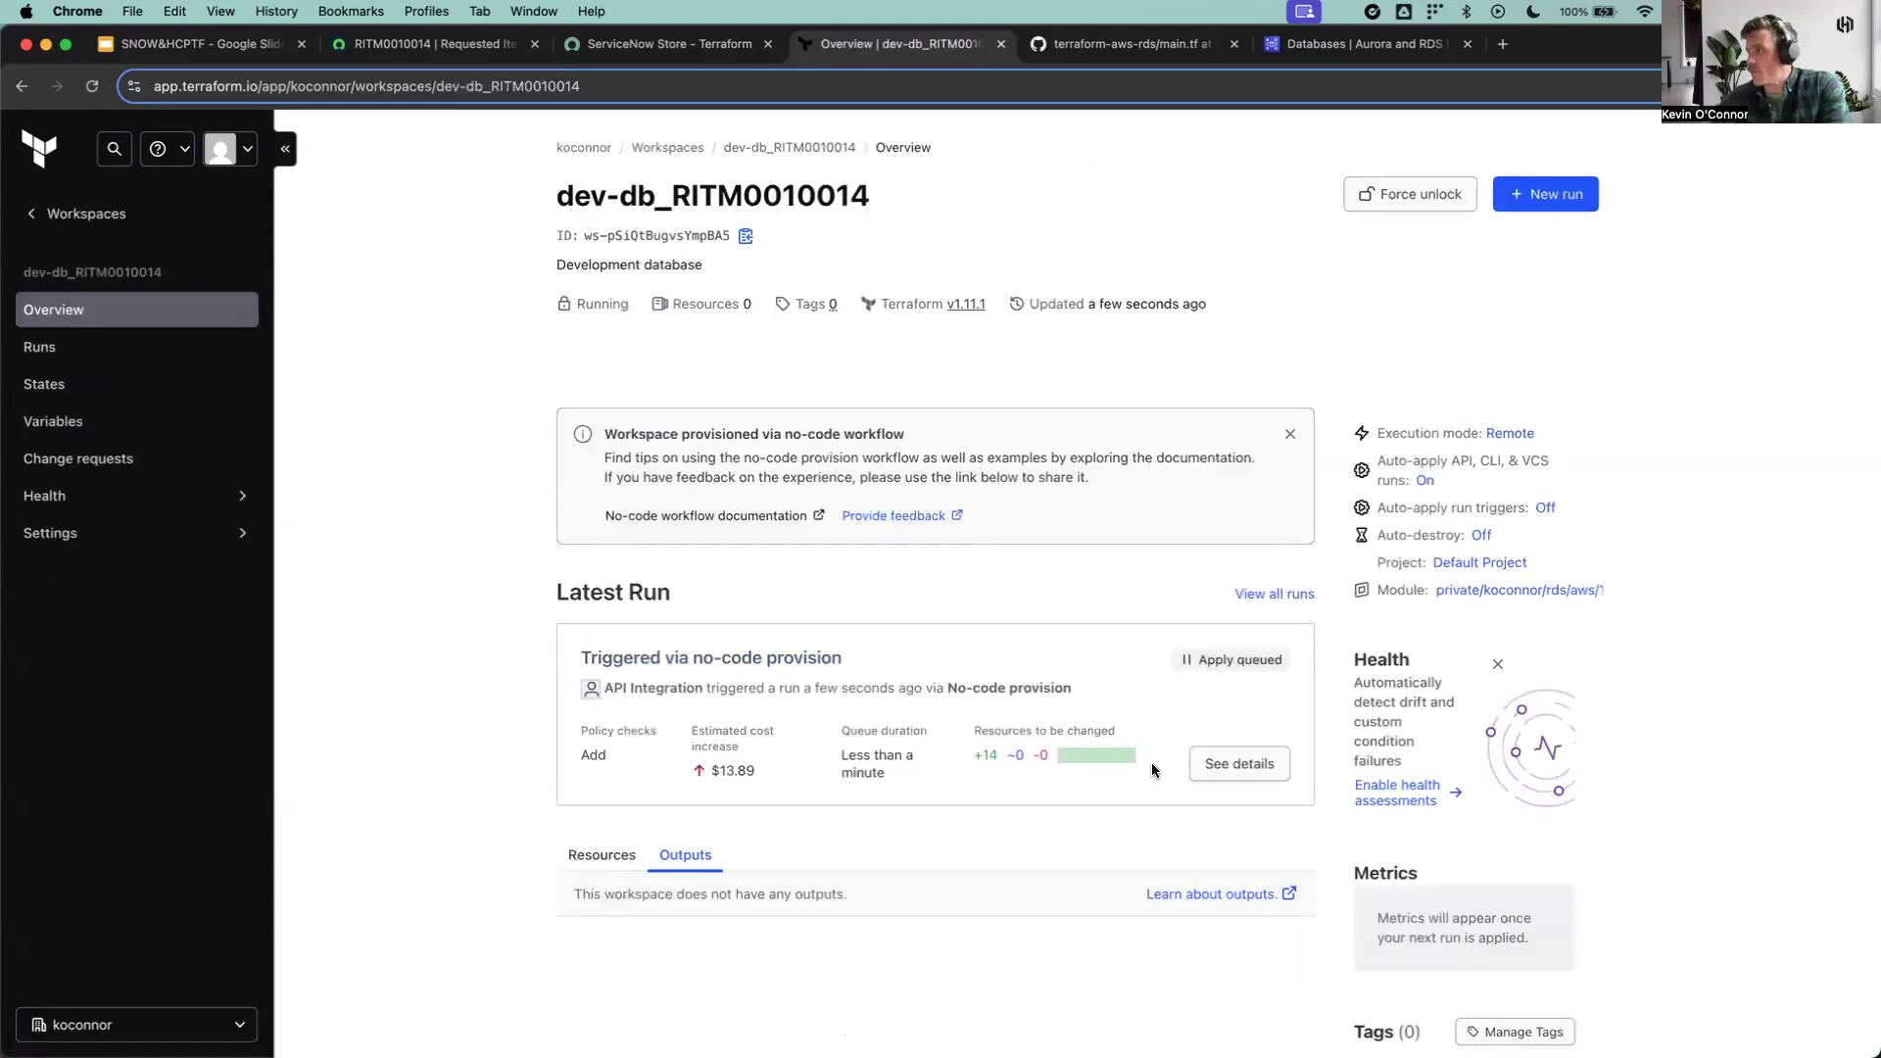
Step: Open the details of the workspace's latest run and review the planned resources, cost estimation and apply progress
{"action": "left_click", "coordinate": [1241, 765]}
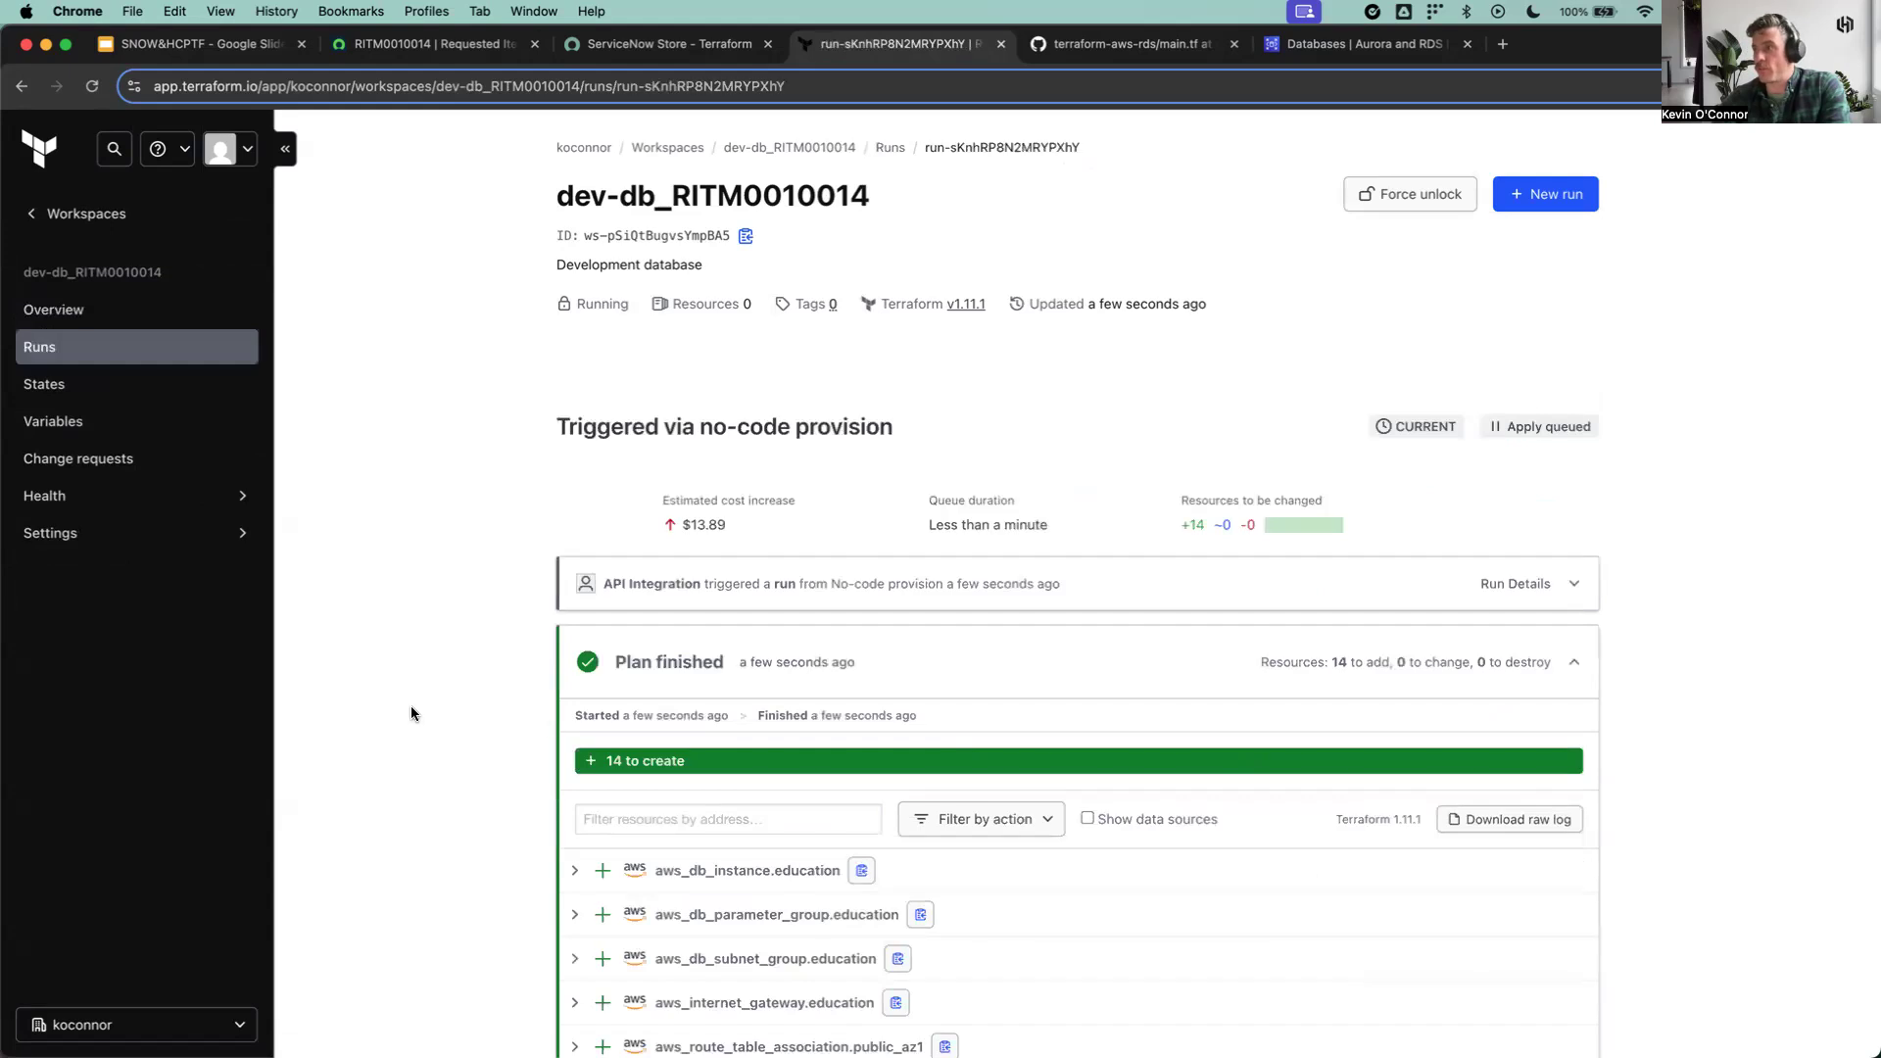
{"action": "scroll", "coordinate": [416, 713], "scroll_direction": "down", "scroll_amount": 3}
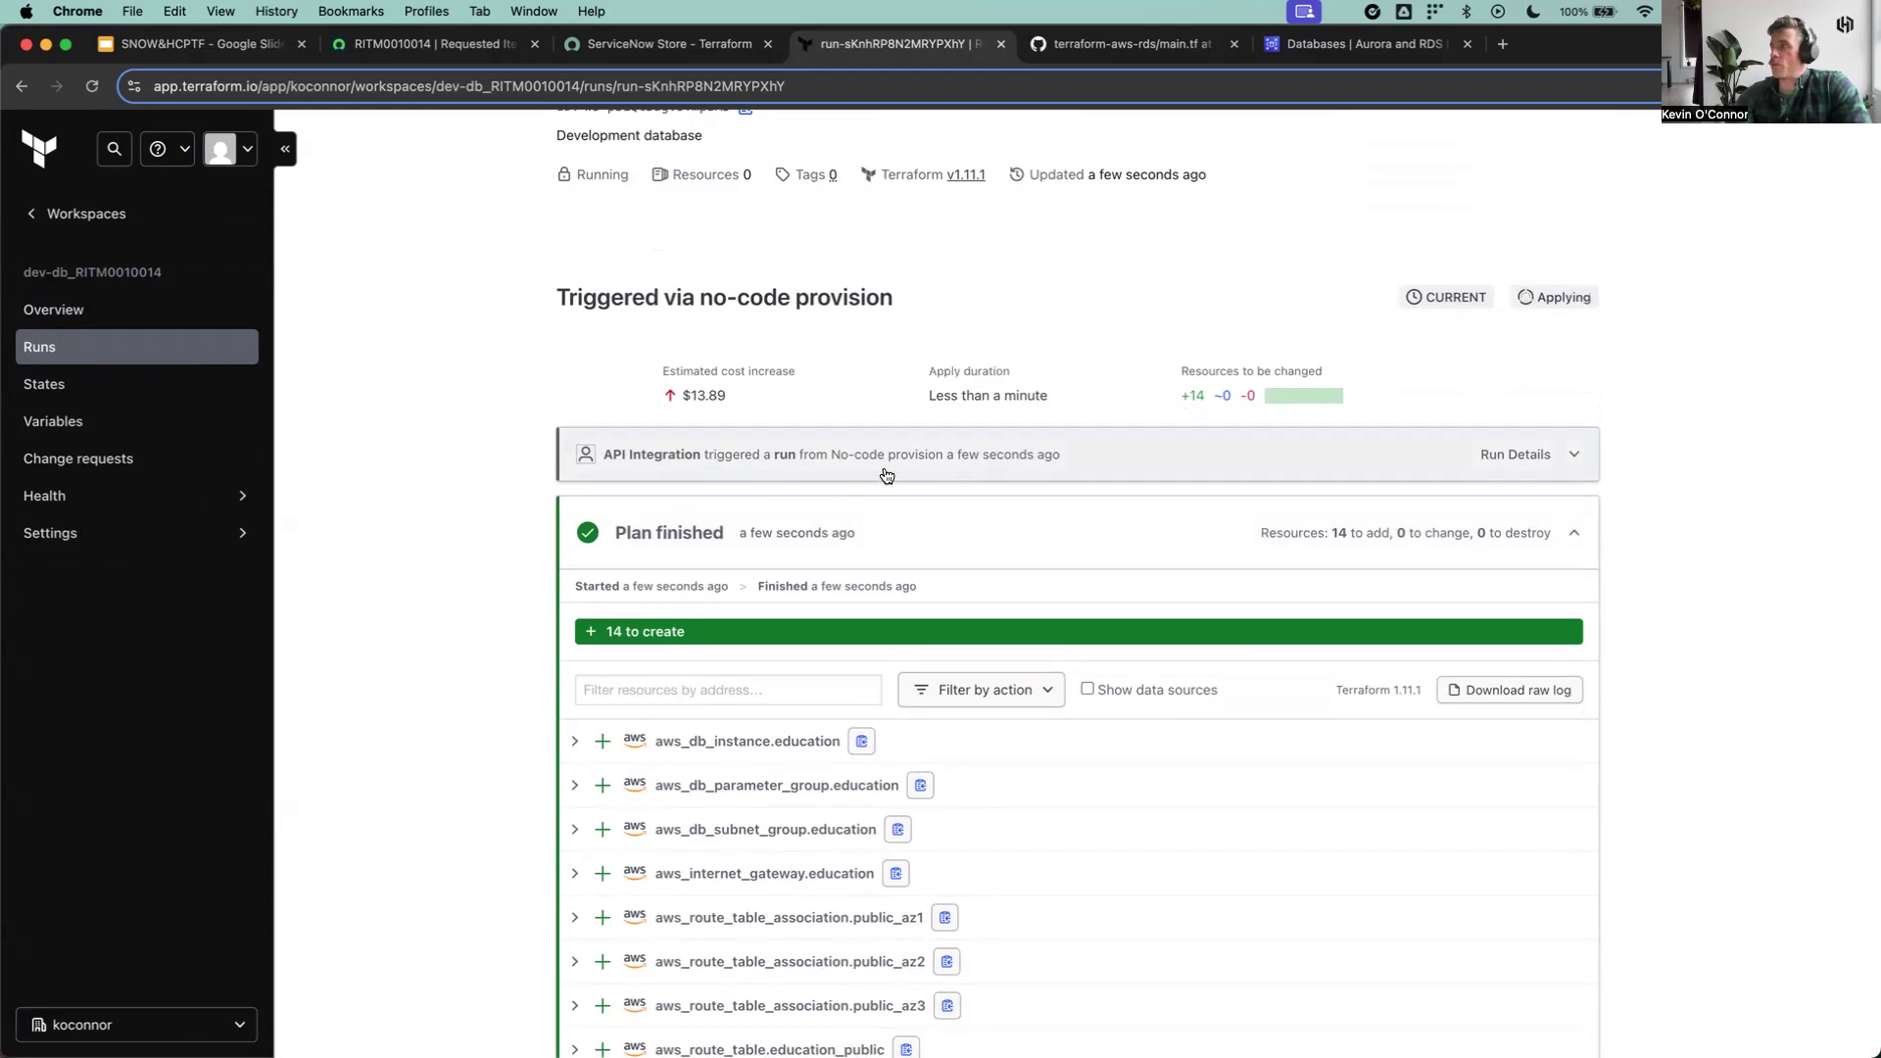
{"action": "scroll", "coordinate": [443, 523], "scroll_direction": "down", "scroll_amount": 4}
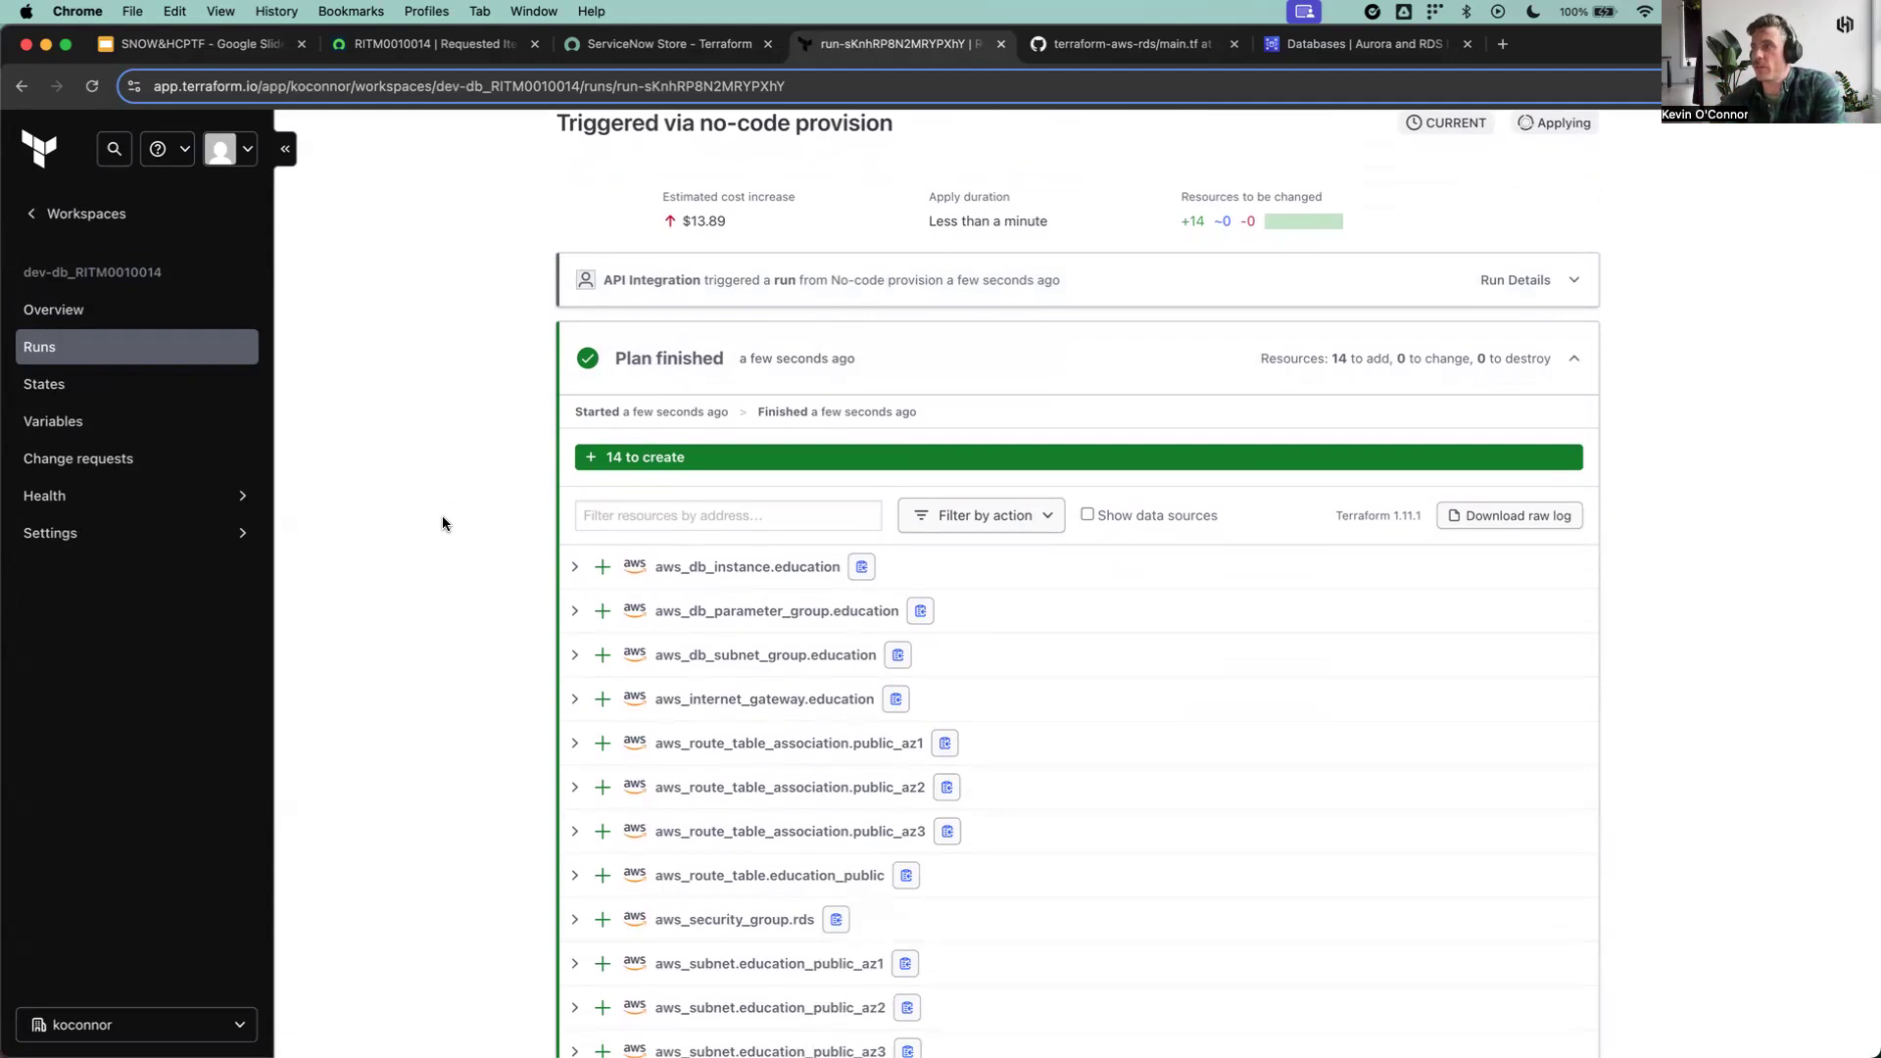
{"action": "scroll", "coordinate": [443, 523], "scroll_direction": "down", "scroll_amount": 3}
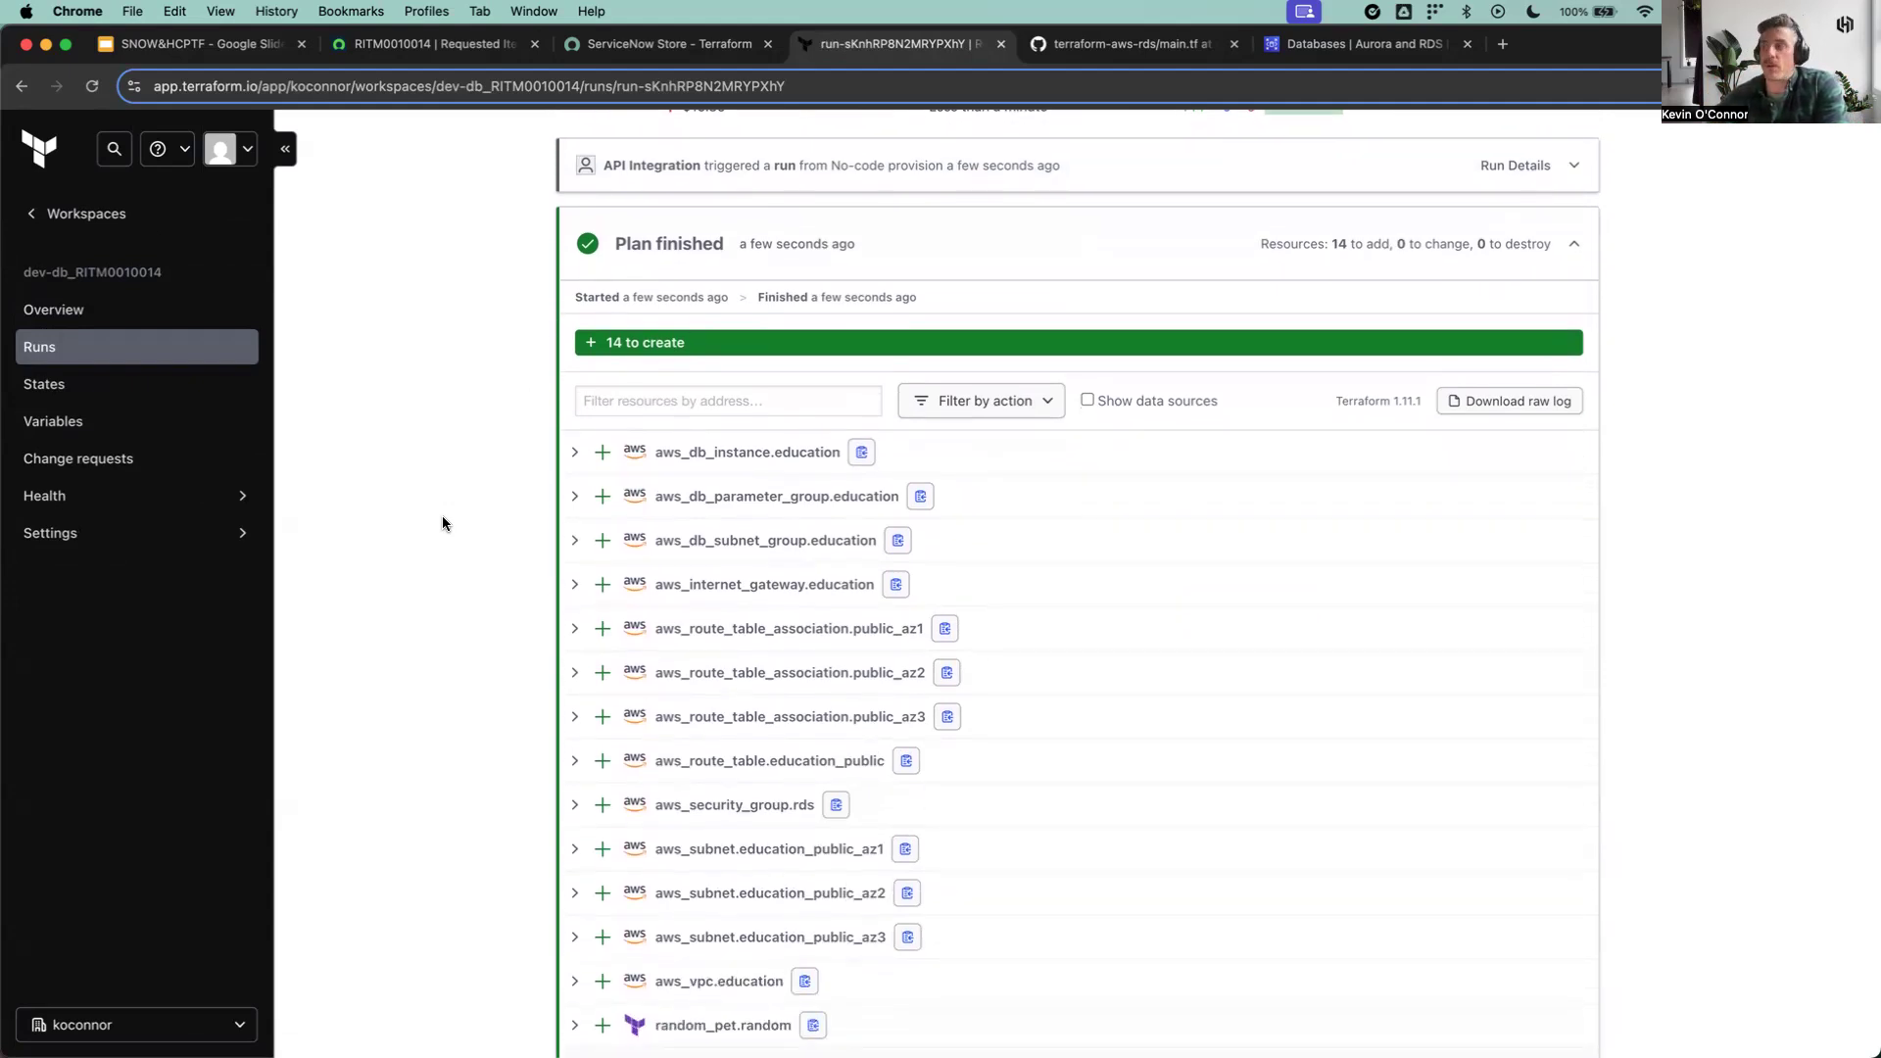
{"action": "scroll", "coordinate": [443, 523], "scroll_direction": "down", "scroll_amount": 10}
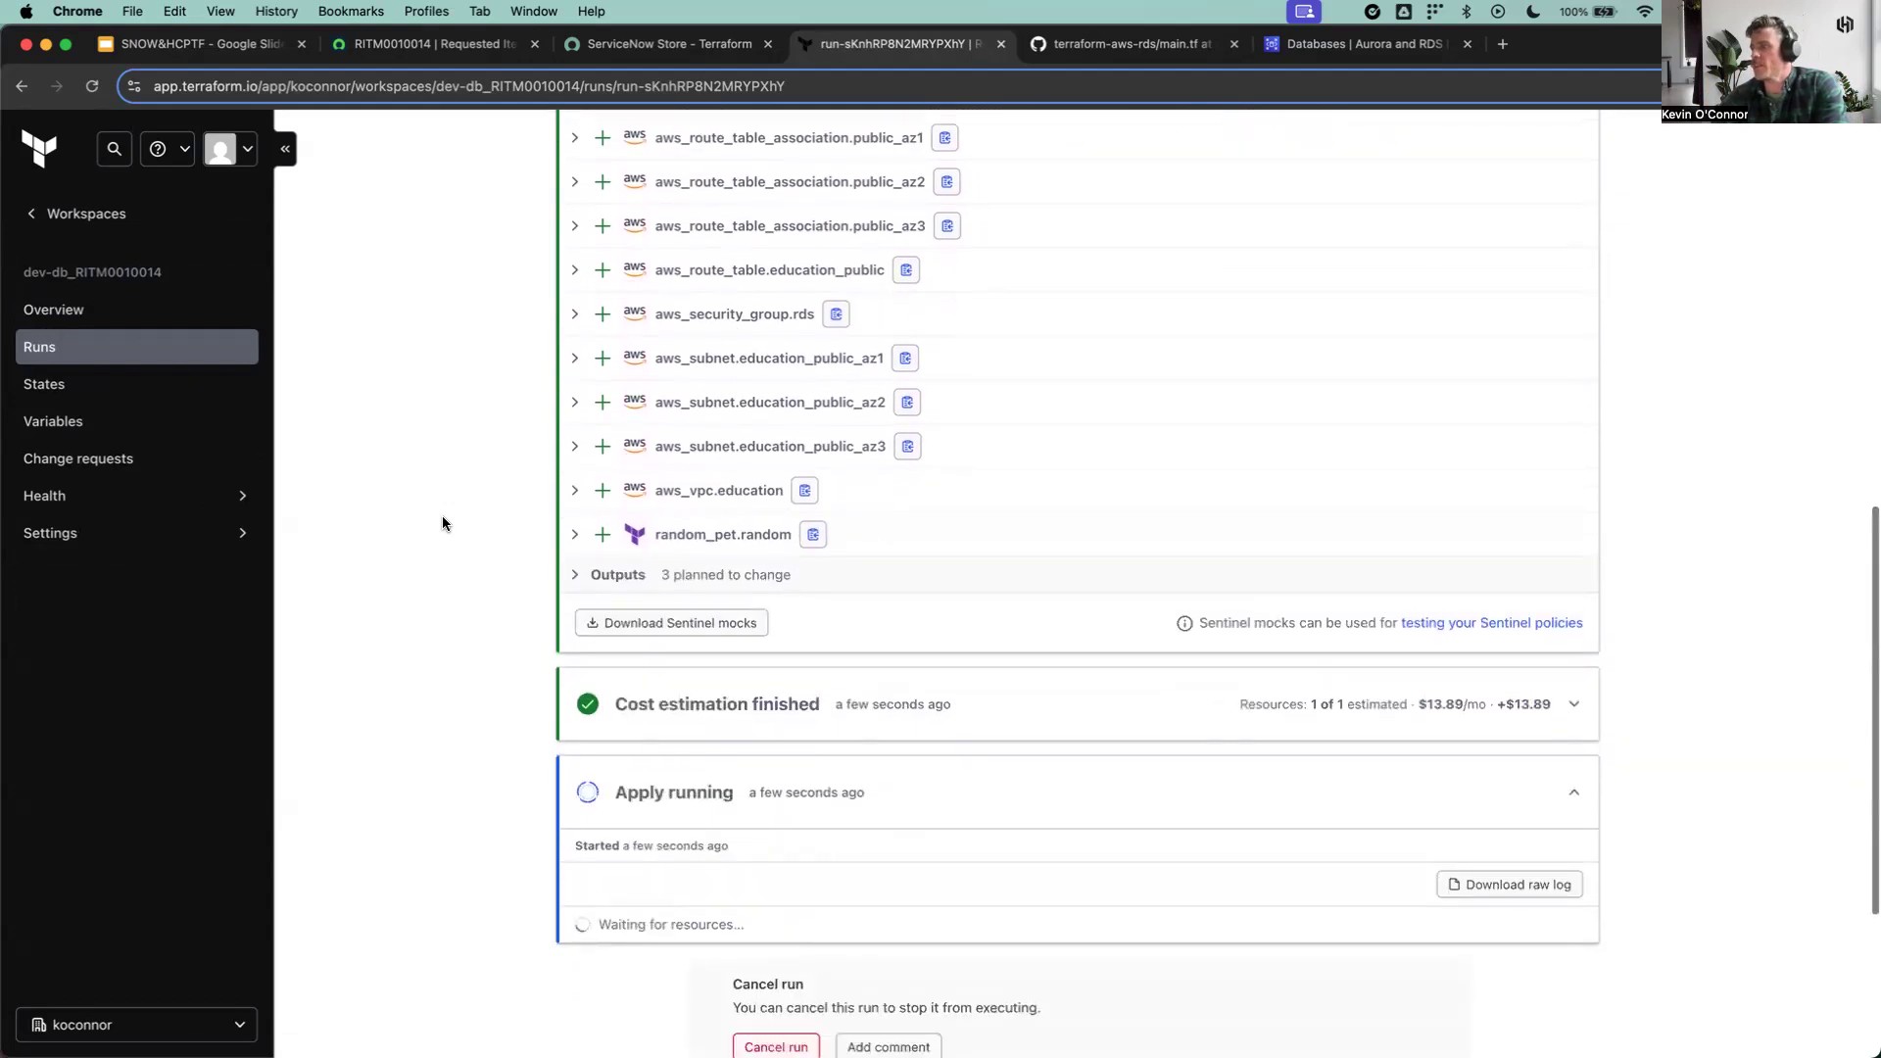
Step: Expand the run's cost estimation, review the hourly and monthly cost of the database instance, and collapse it again
{"action": "left_click", "coordinate": [911, 656]}
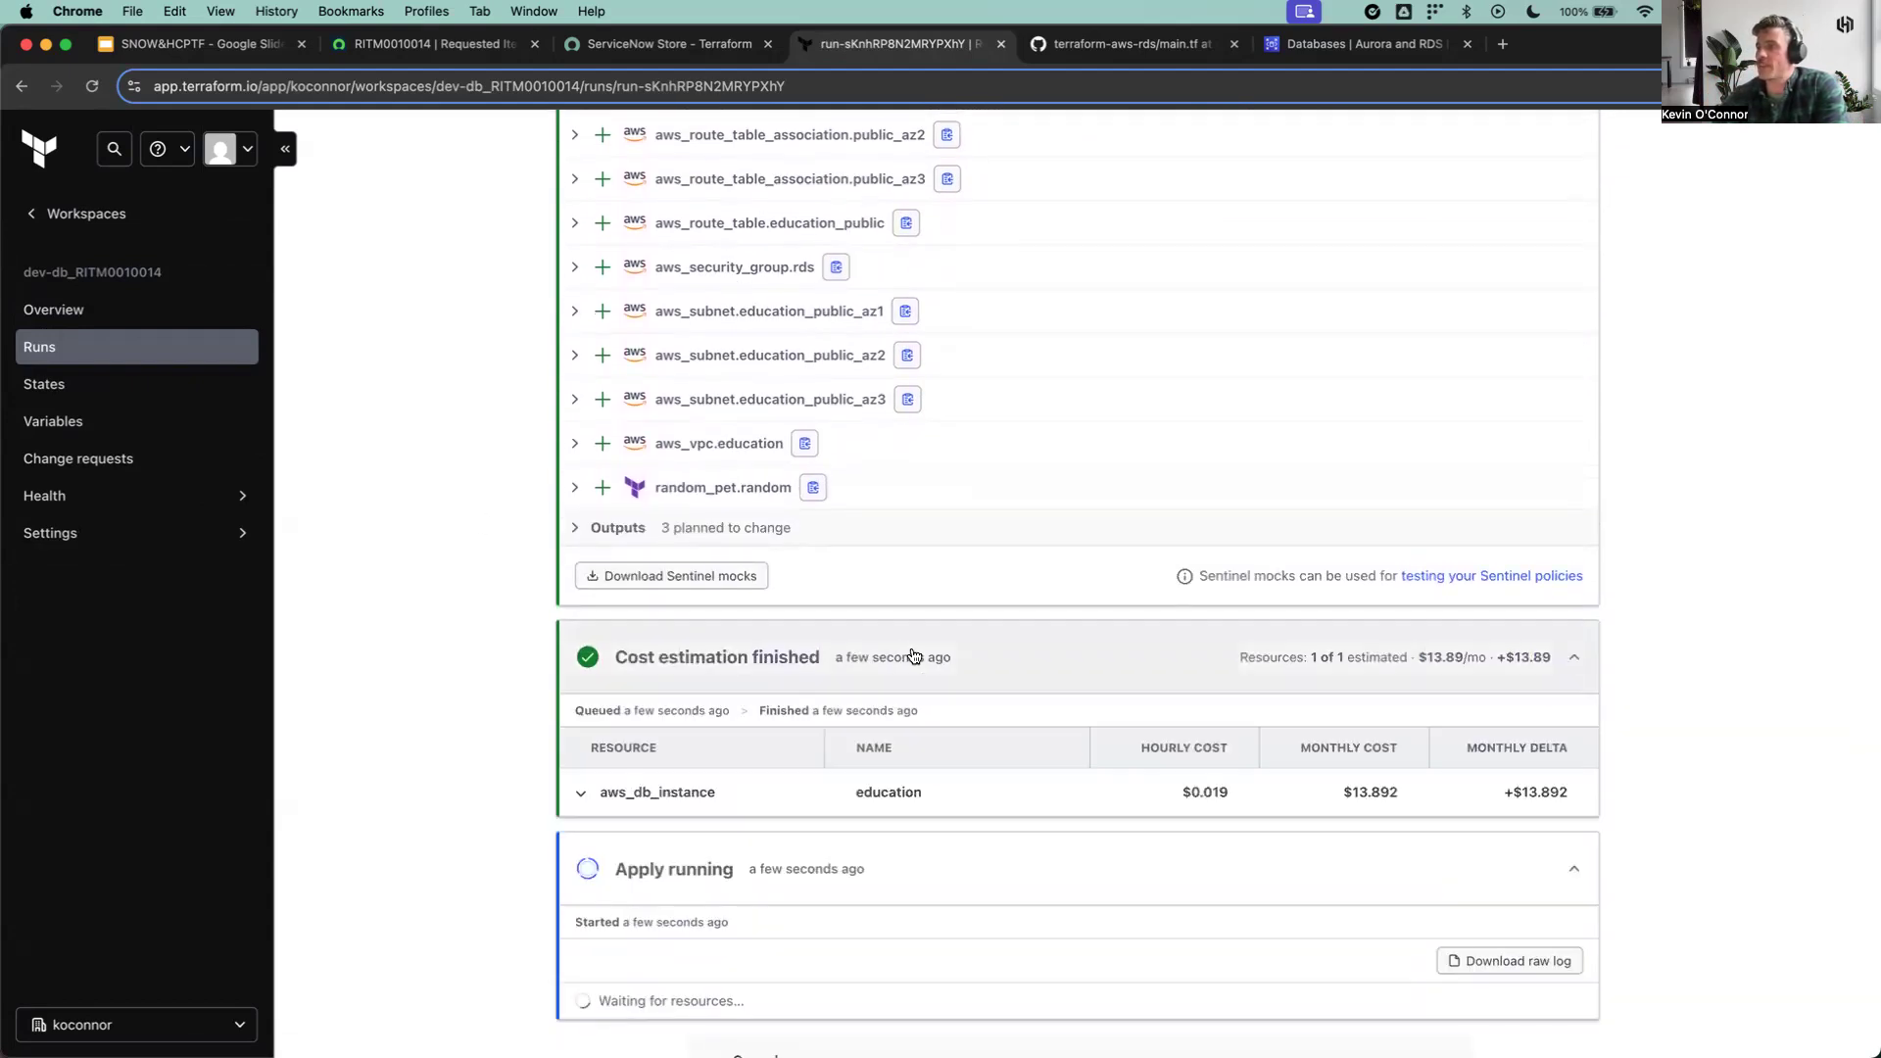
{"action": "scroll", "coordinate": [437, 694], "scroll_direction": "down", "scroll_amount": 5}
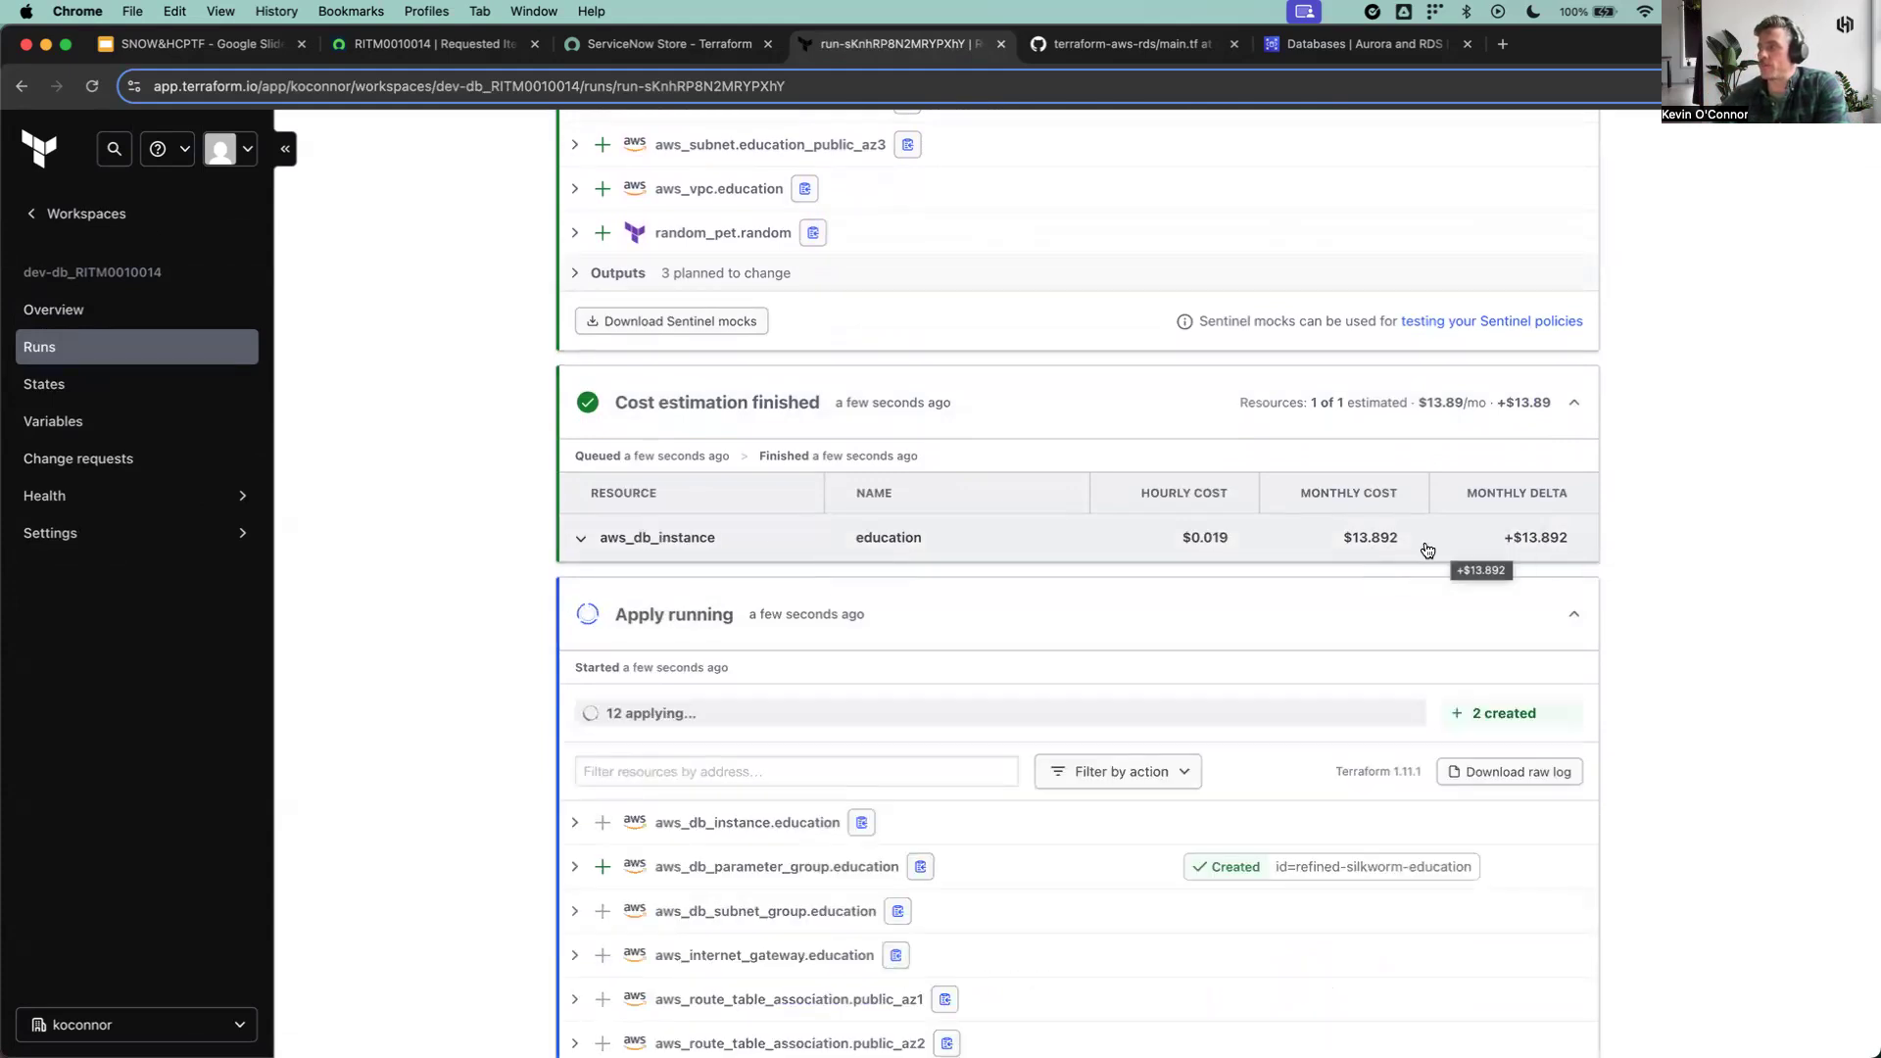
{"action": "left_click", "coordinate": [583, 394]}
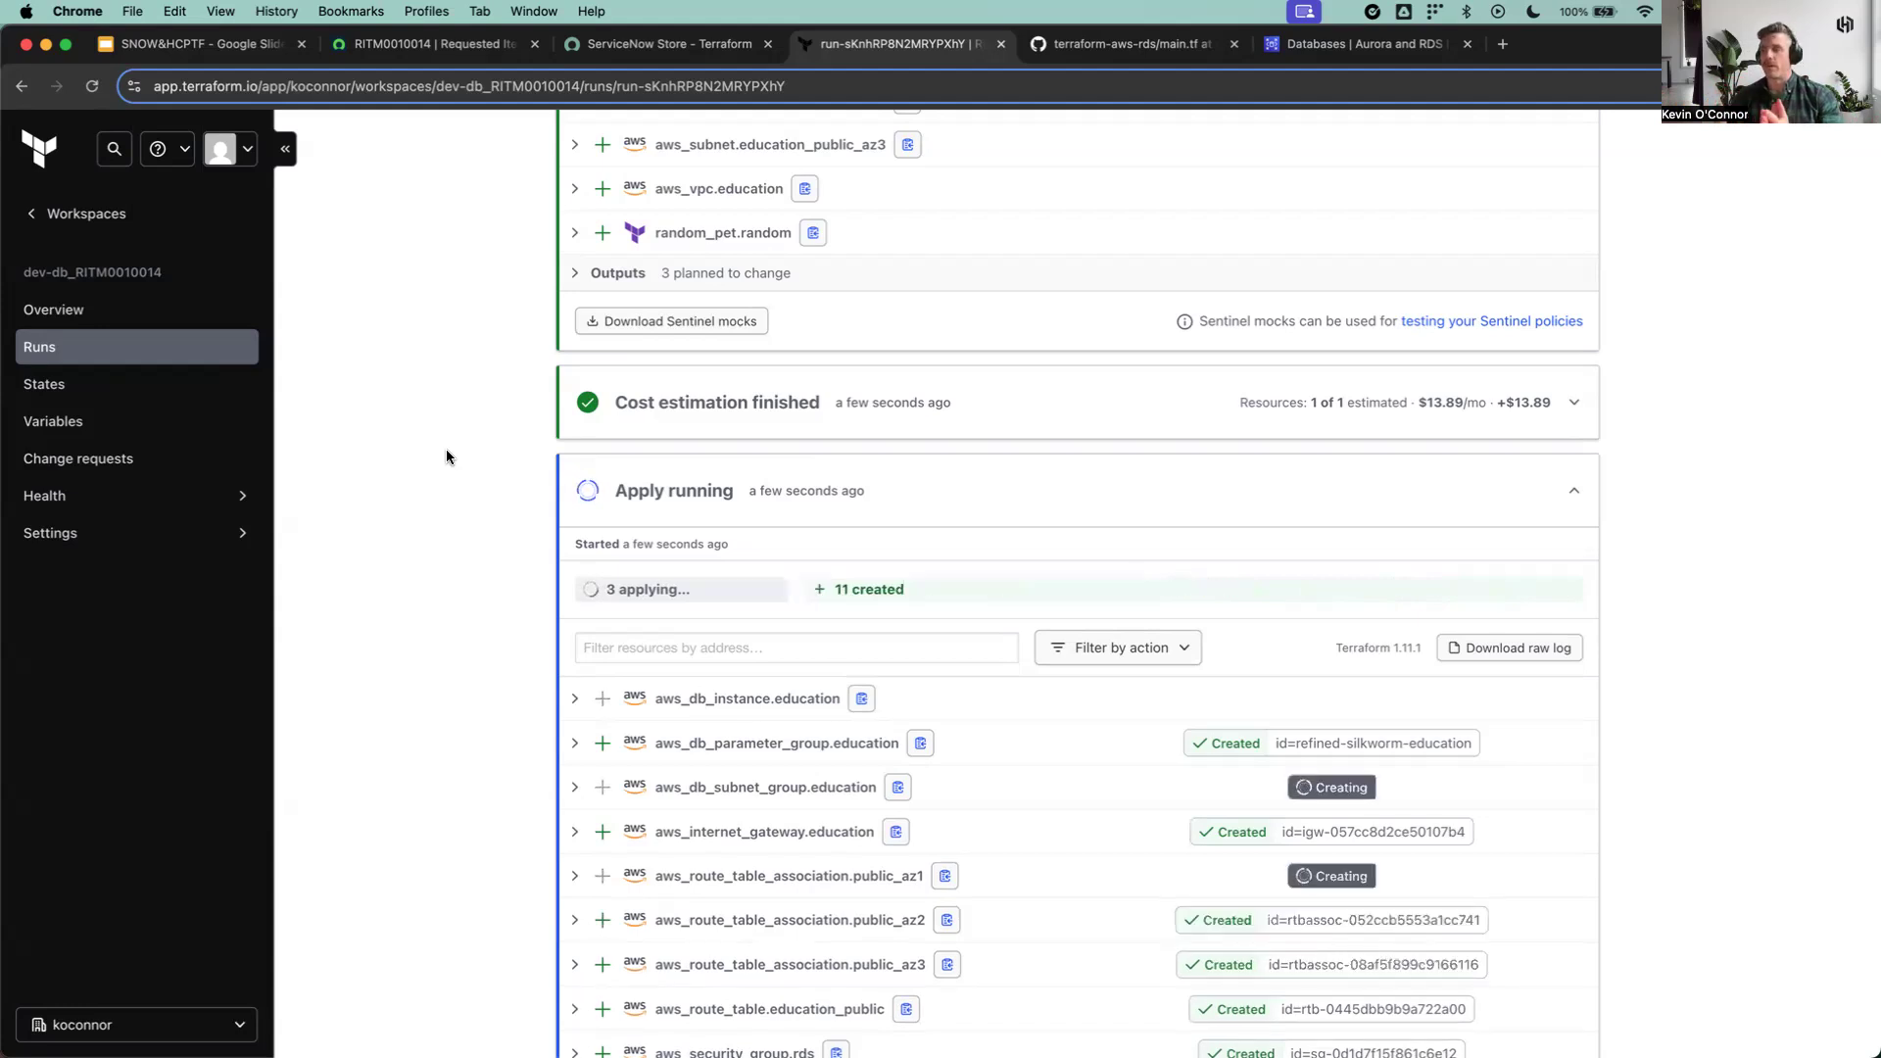
Step: Monitor the run's apply stage until it finishes, checking the creation status of each AWS resource
{"action": "scroll", "coordinate": [446, 456], "scroll_direction": "down", "scroll_amount": 5}
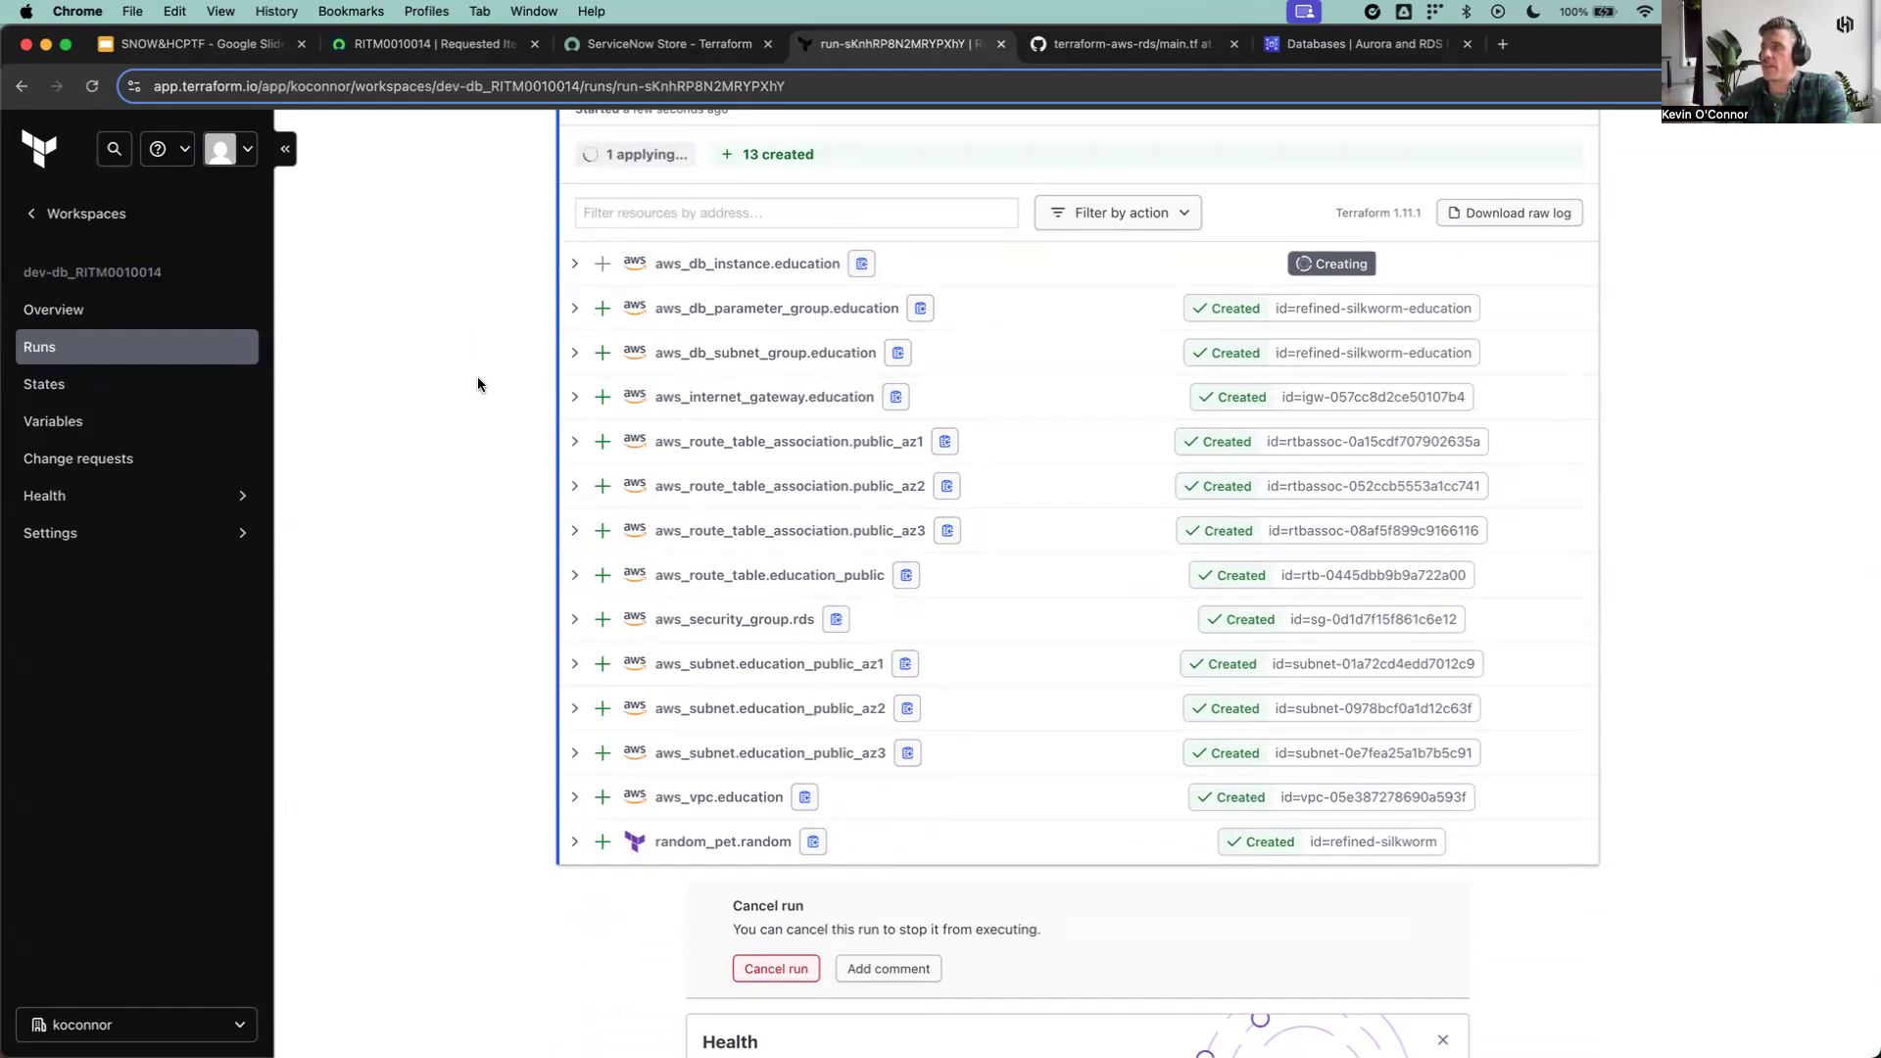
{"action": "scroll", "coordinate": [479, 412], "scroll_direction": "up", "scroll_amount": 2}
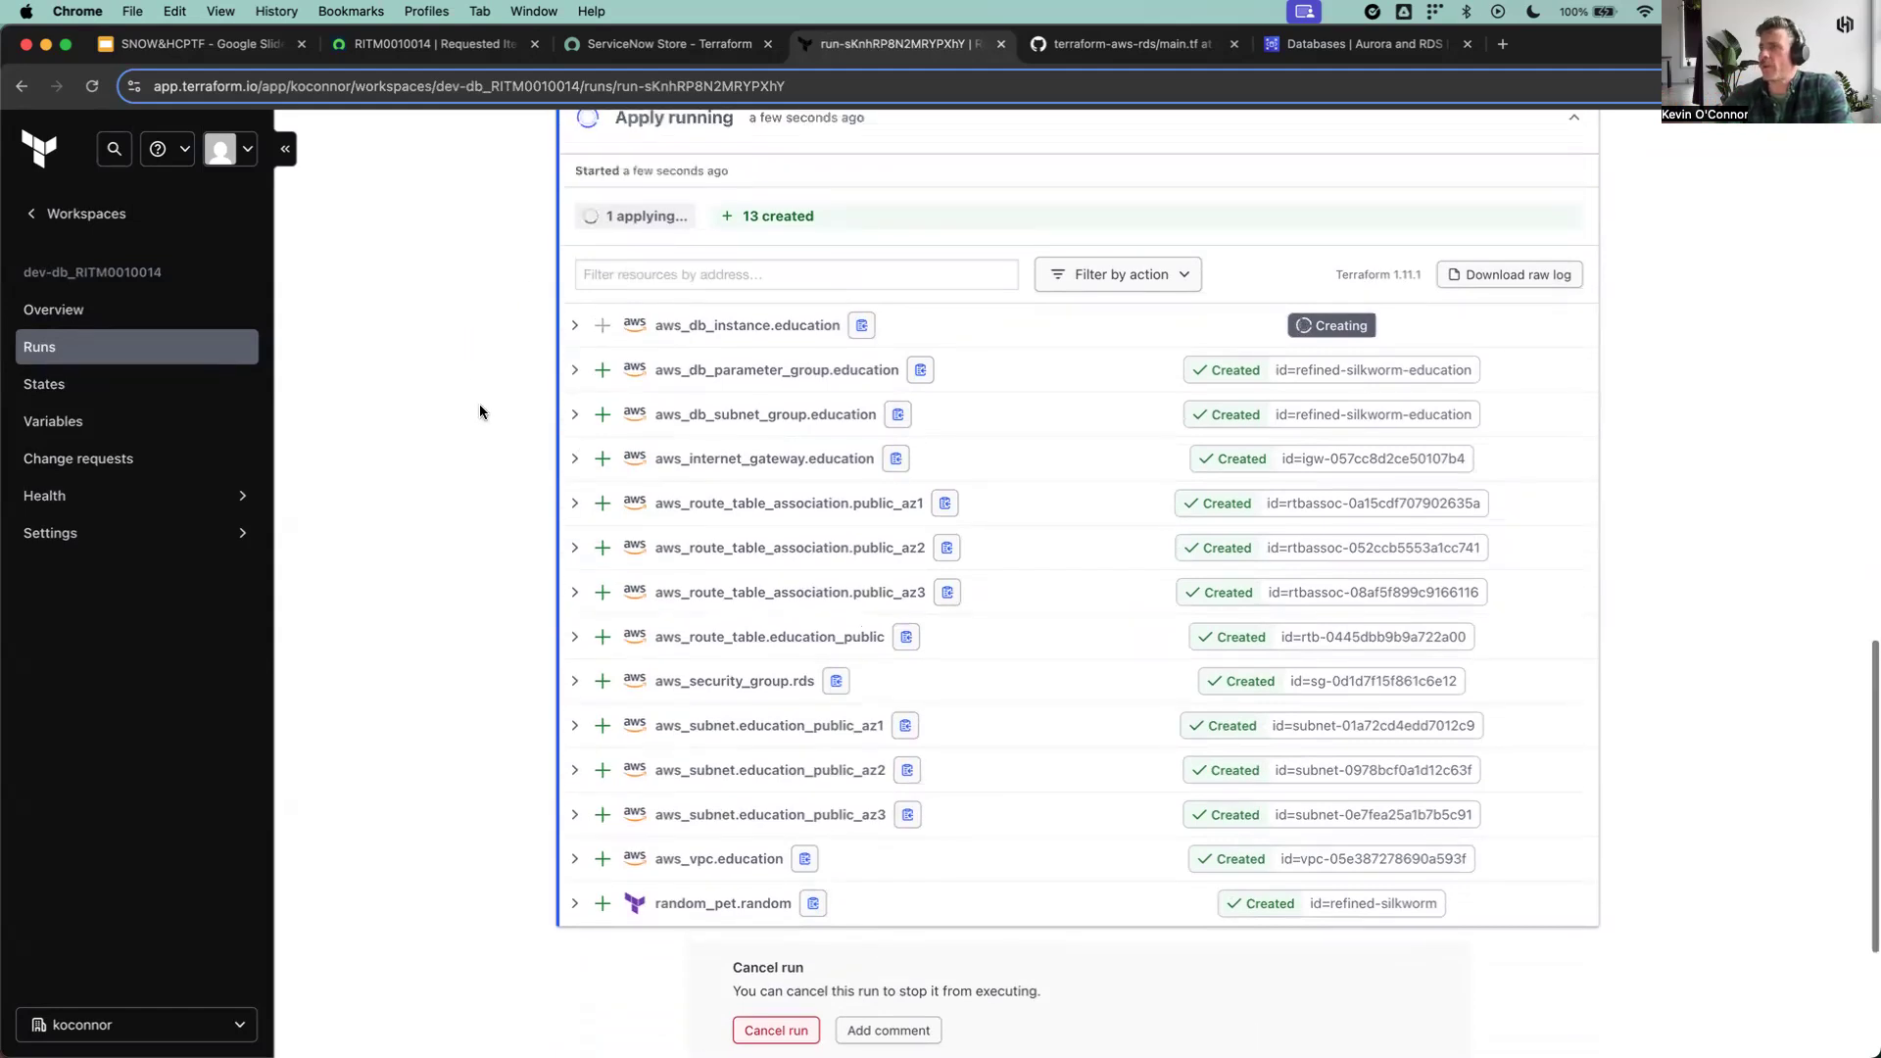
{"action": "scroll", "coordinate": [479, 406], "scroll_direction": "up", "scroll_amount": 5}
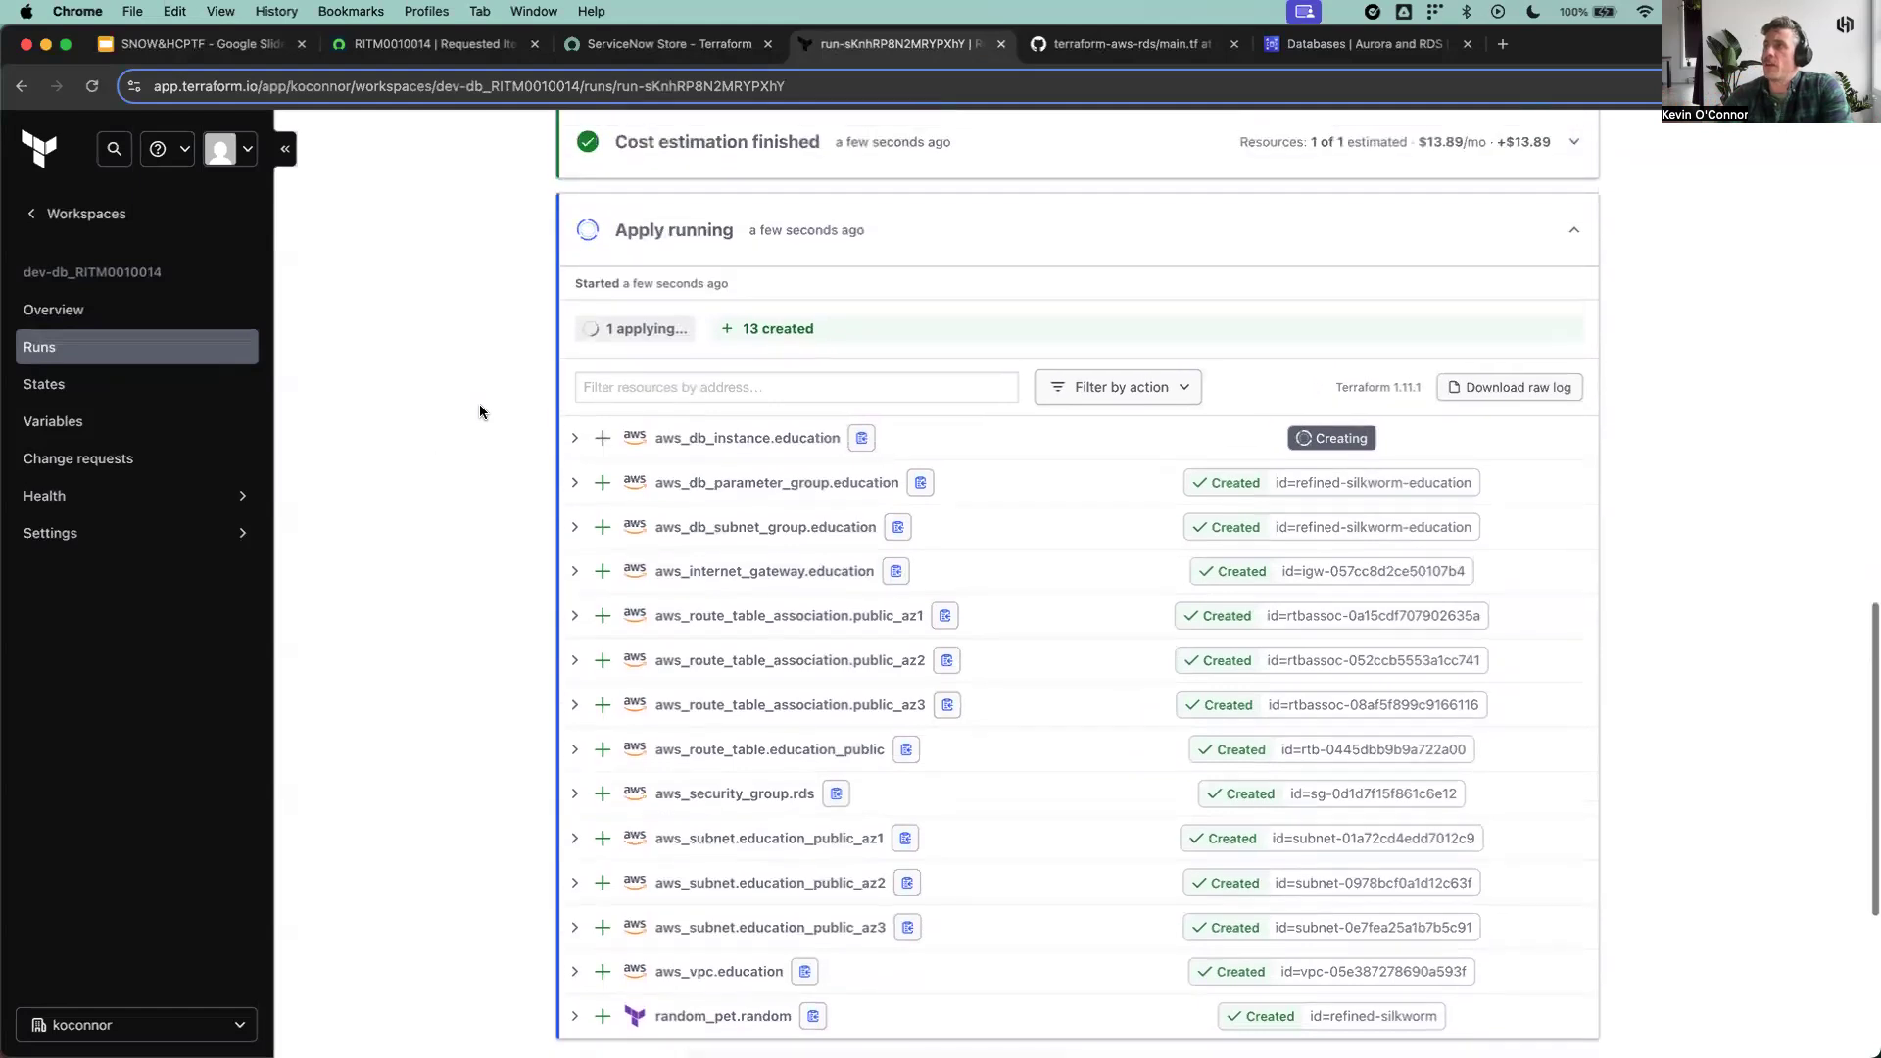
{"action": "scroll", "coordinate": [479, 405], "scroll_direction": "up", "scroll_amount": 4}
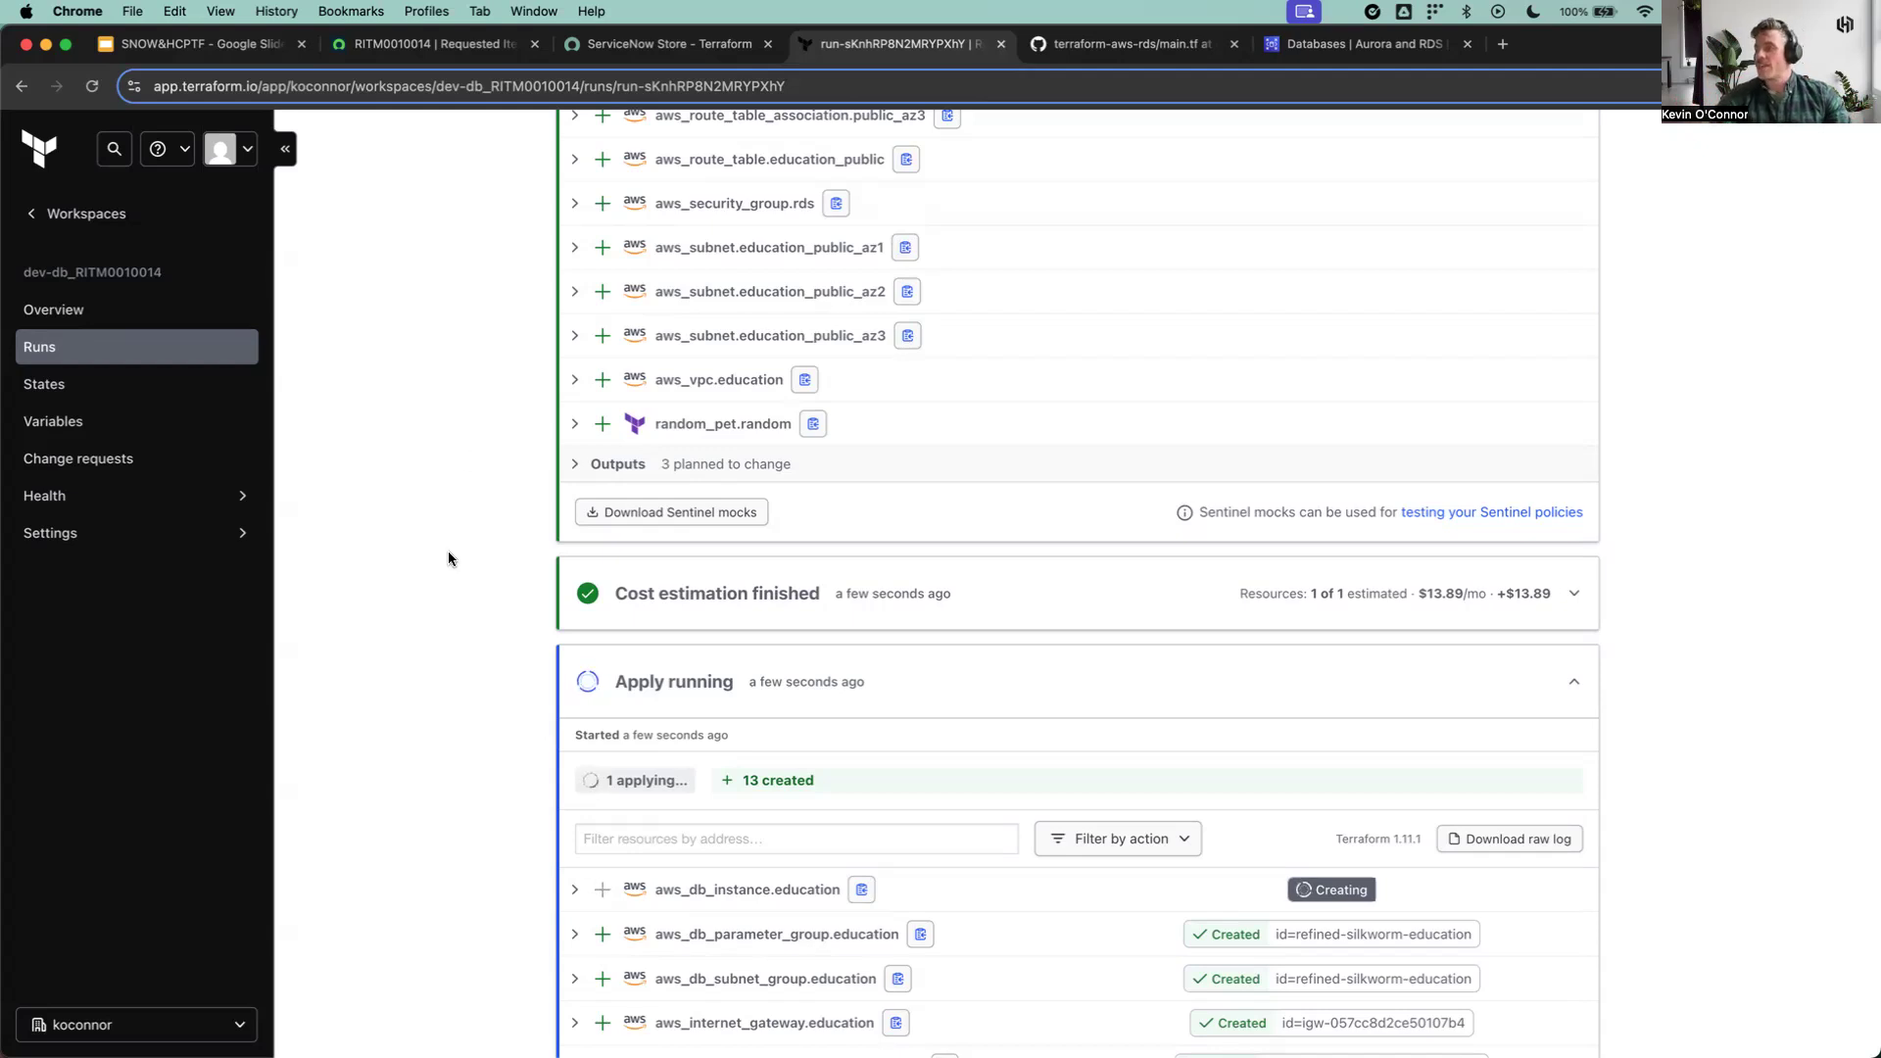
{"action": "scroll", "coordinate": [449, 559], "scroll_direction": "down", "scroll_amount": 4}
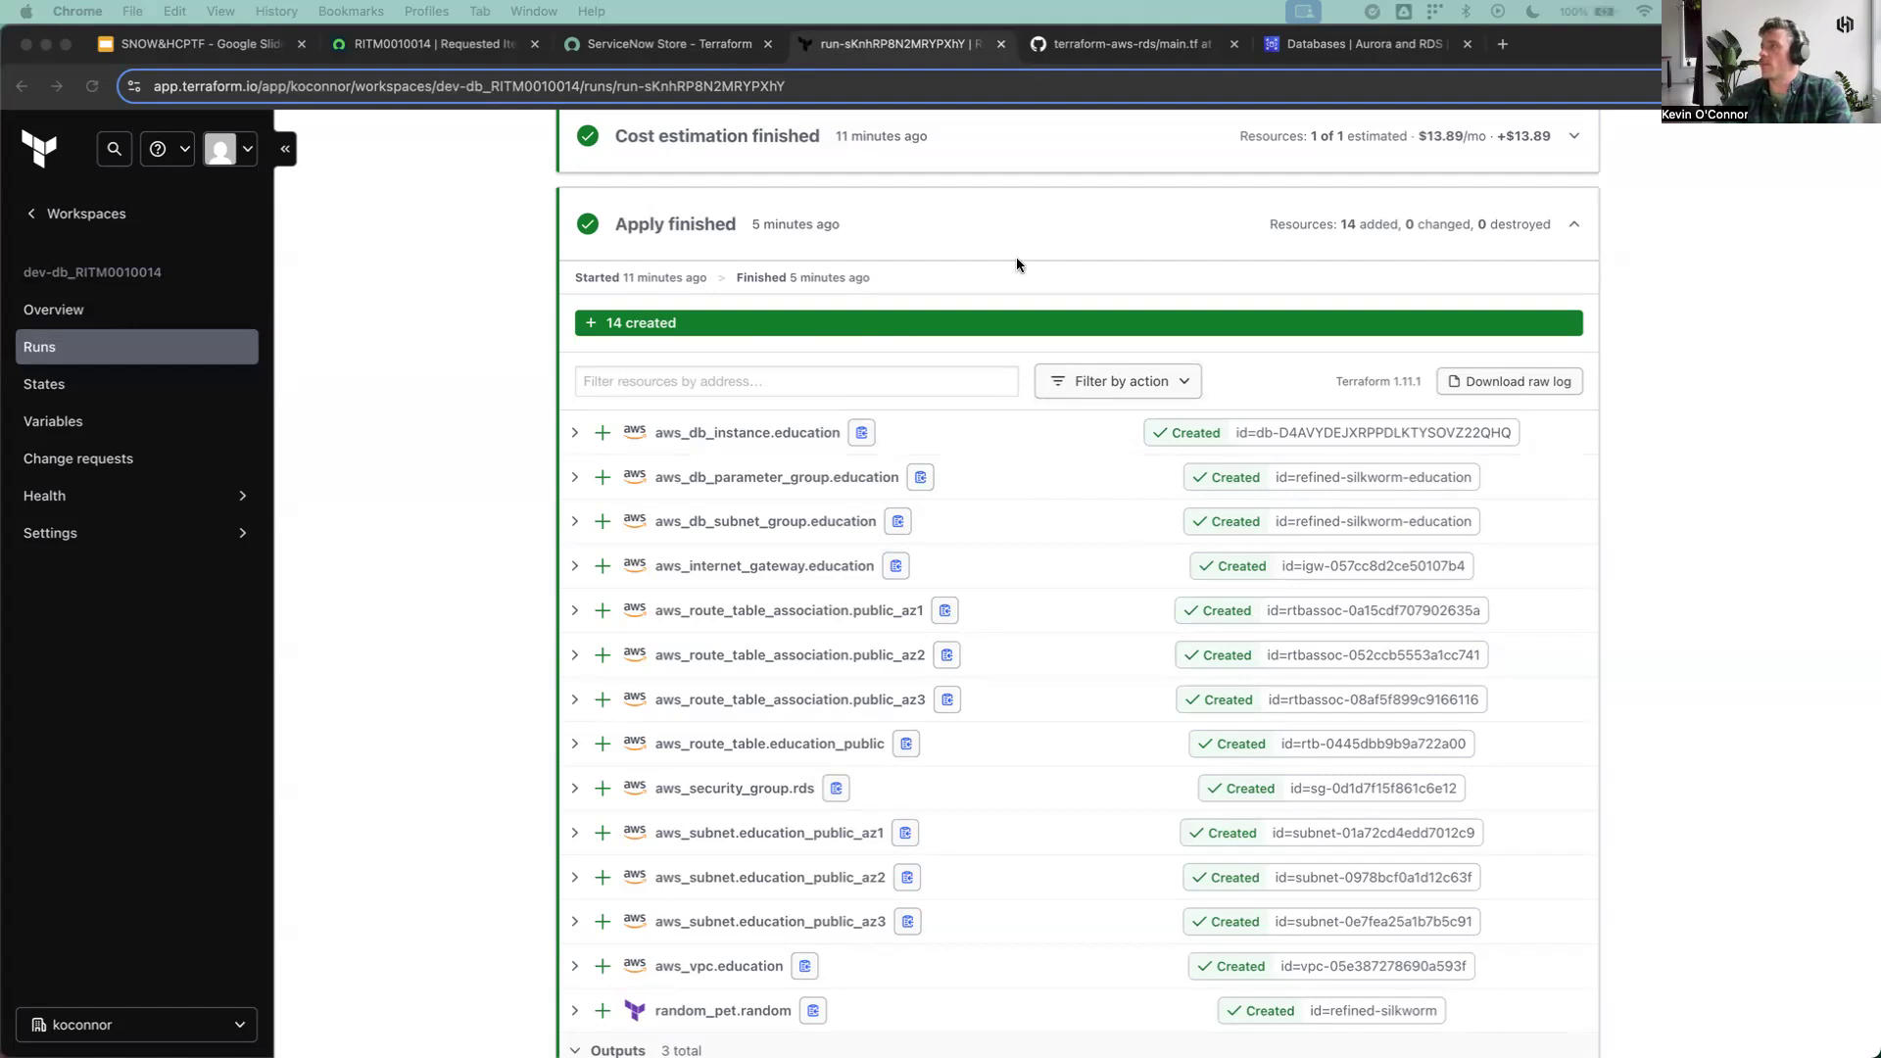
Step: Switch to the Amazon RDS console and refresh the Databases list to check for the new instance
{"action": "left_click", "coordinate": [1342, 49]}
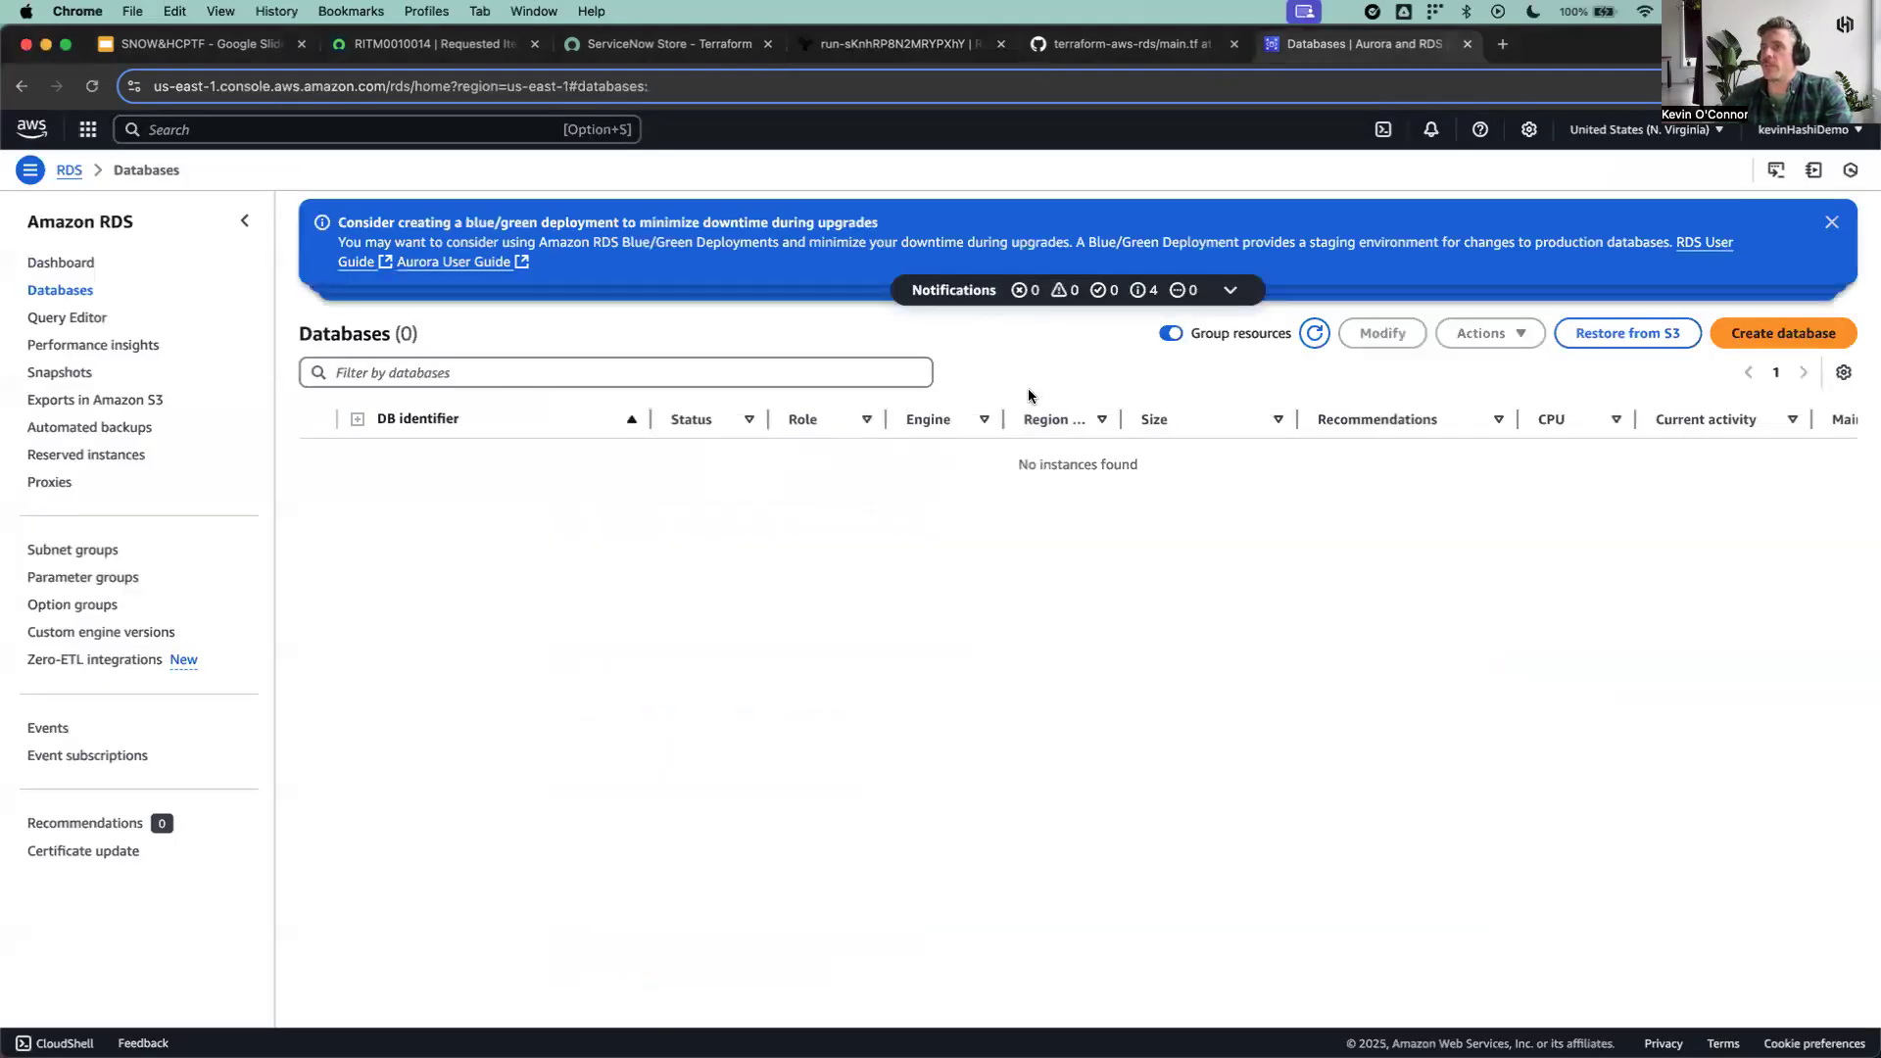
{"action": "left_click", "coordinate": [1313, 333]}
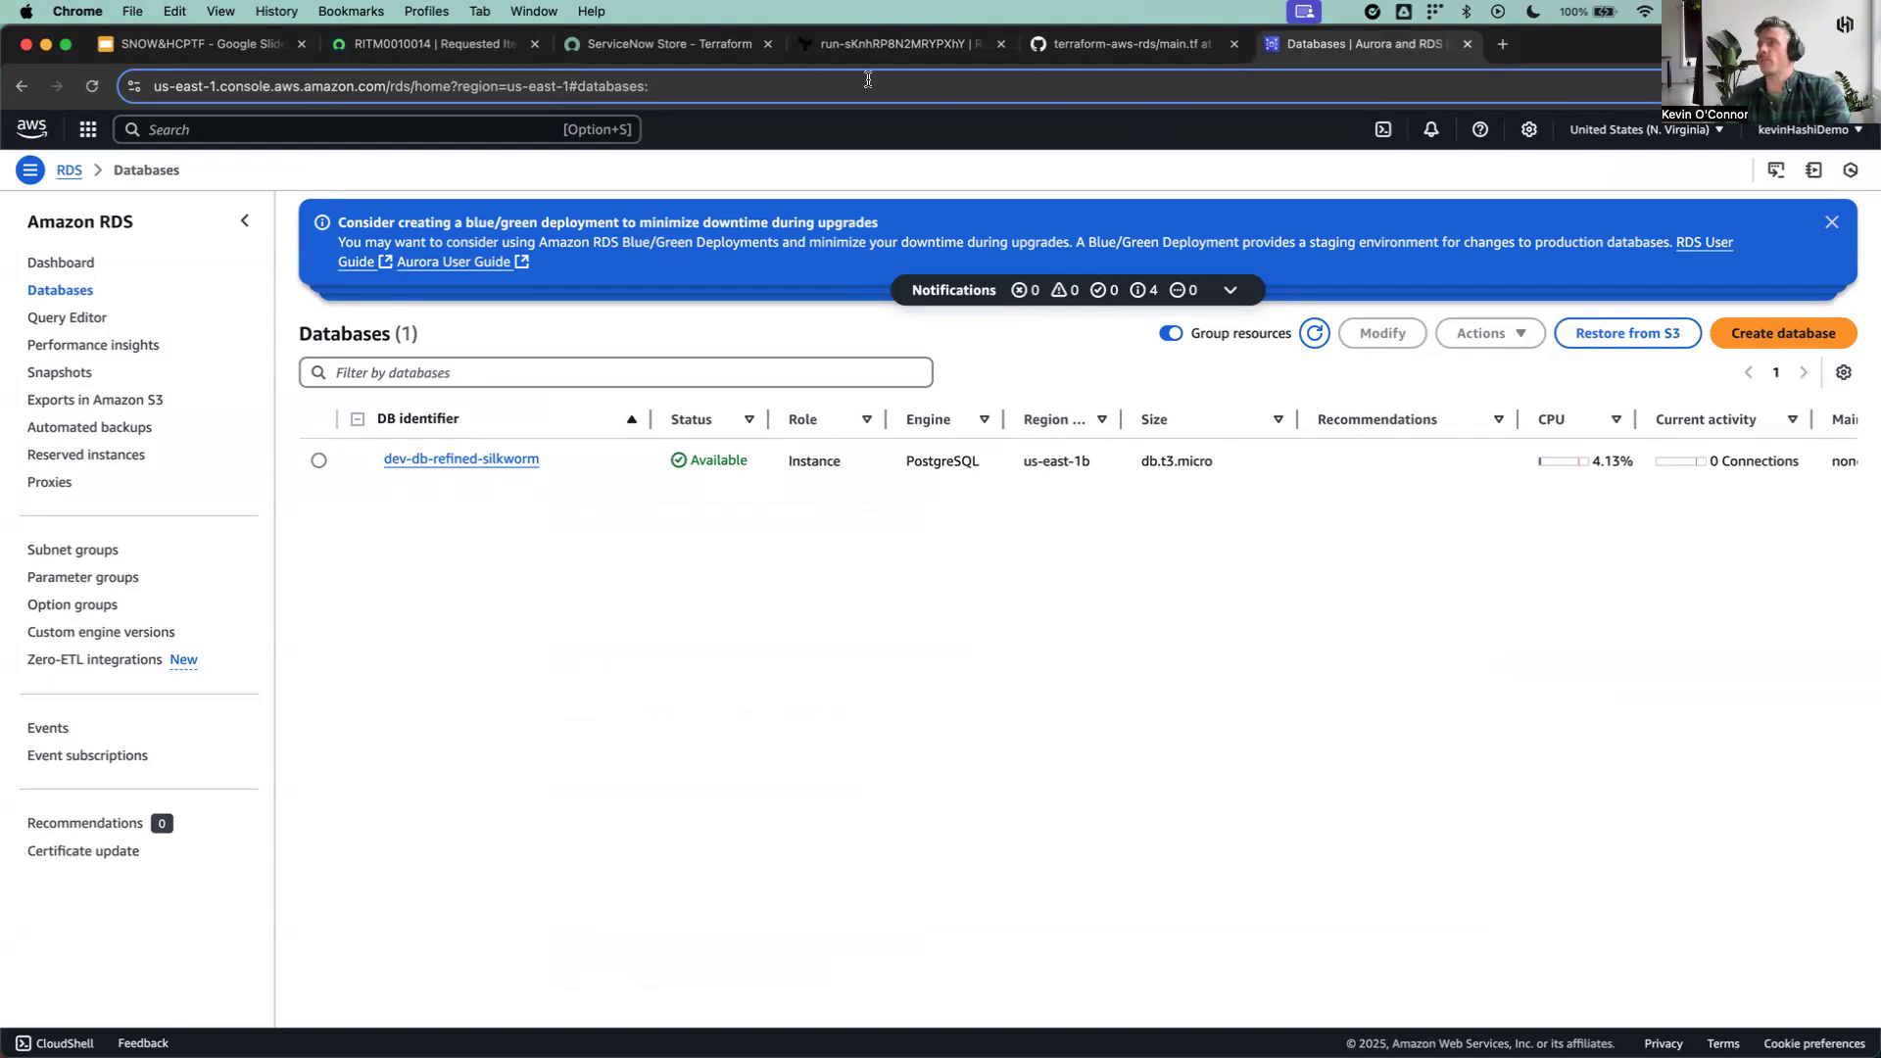
Step: Switch to the ServiceNow requested item and review its activity log for the Terraform run stages and the RDS username, port and hostname outputs
{"action": "left_click", "coordinate": [433, 52]}
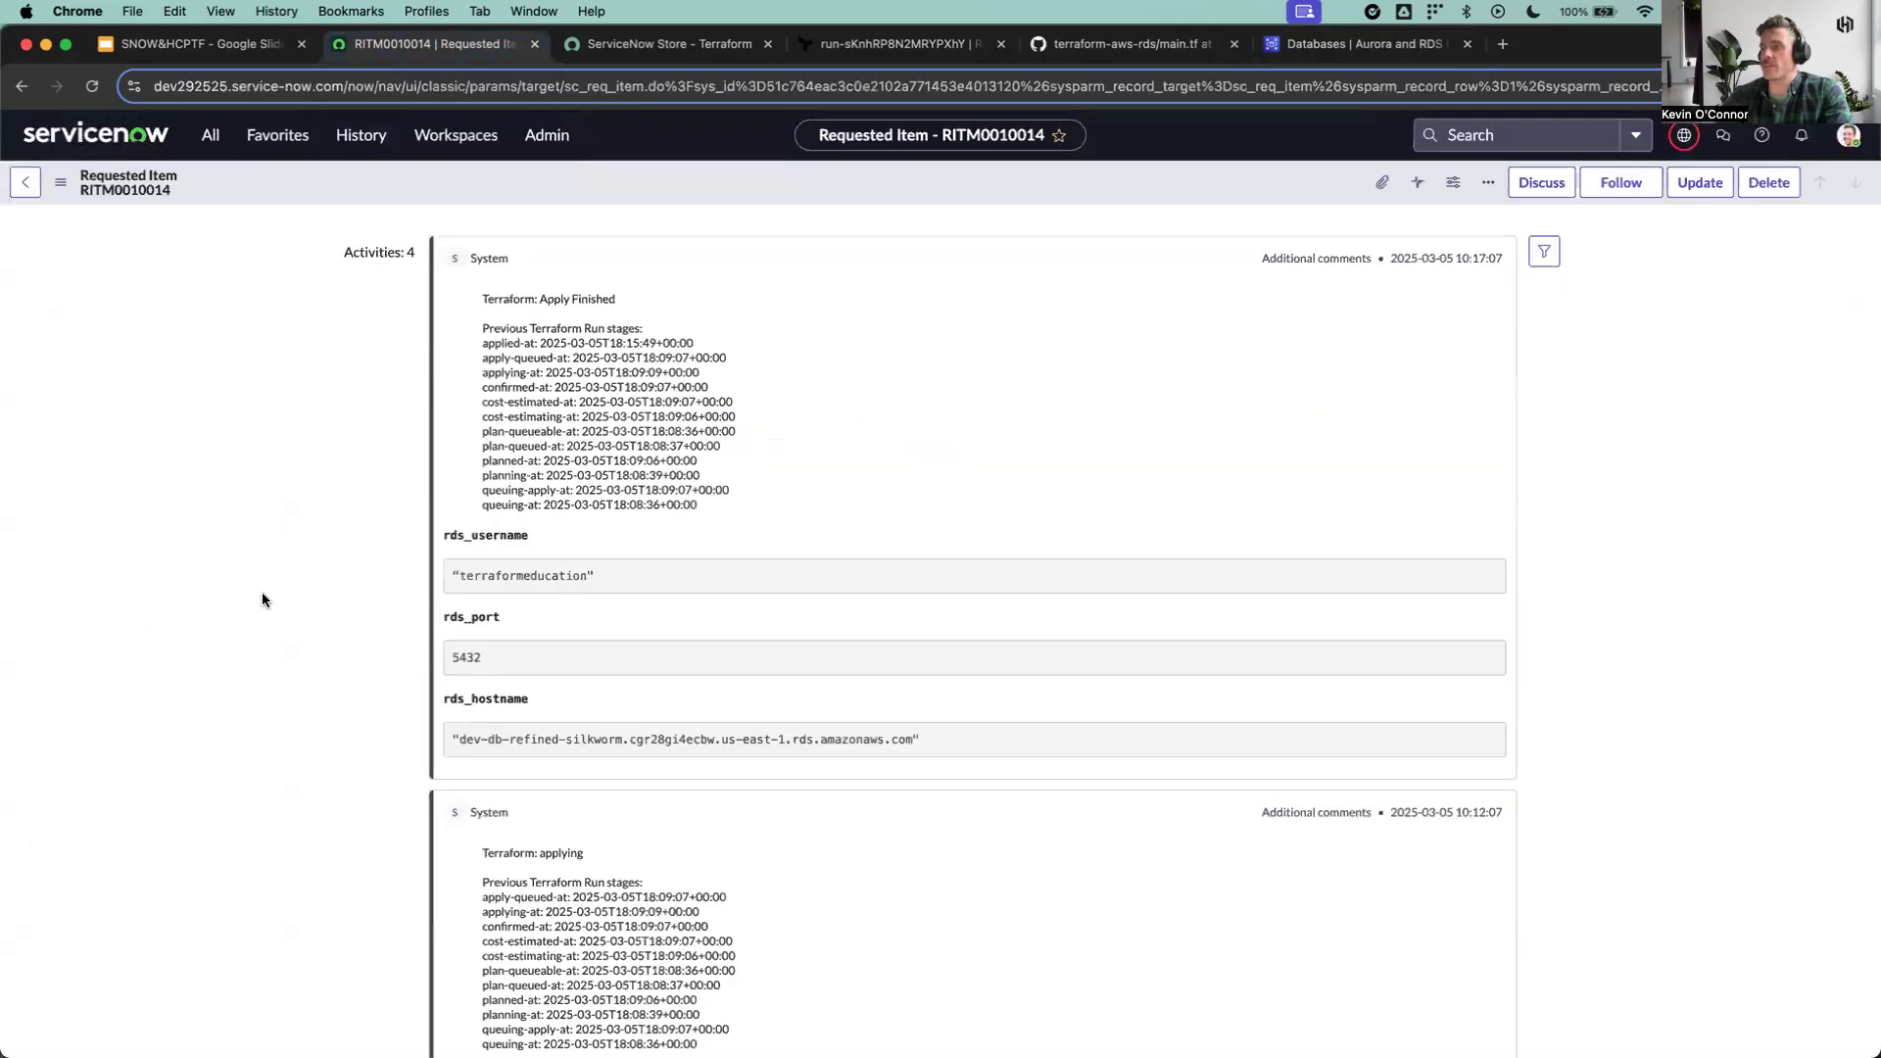
{"action": "scroll", "coordinate": [261, 596], "scroll_direction": "down", "scroll_amount": 5}
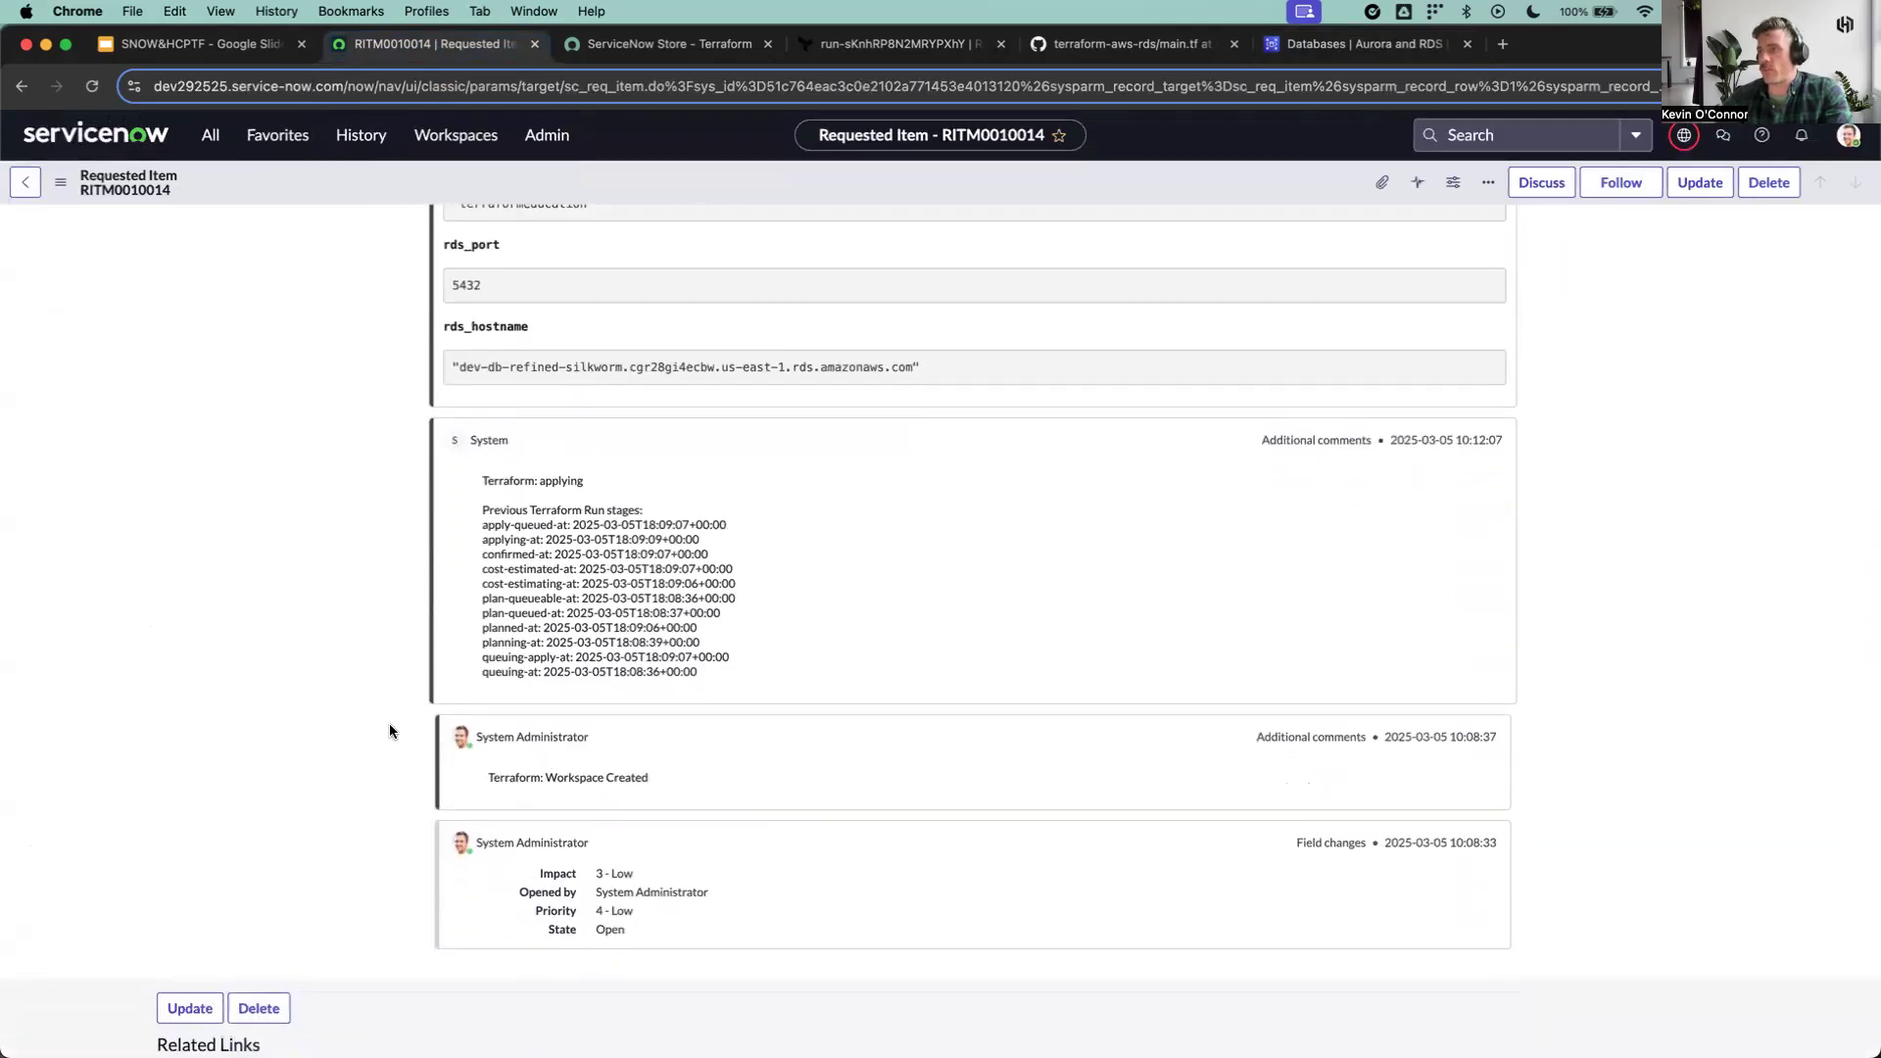
{"action": "scroll", "coordinate": [382, 713], "scroll_direction": "up", "scroll_amount": 1}
{"action": "scroll", "coordinate": [381, 705], "scroll_direction": "up", "scroll_amount": 4}
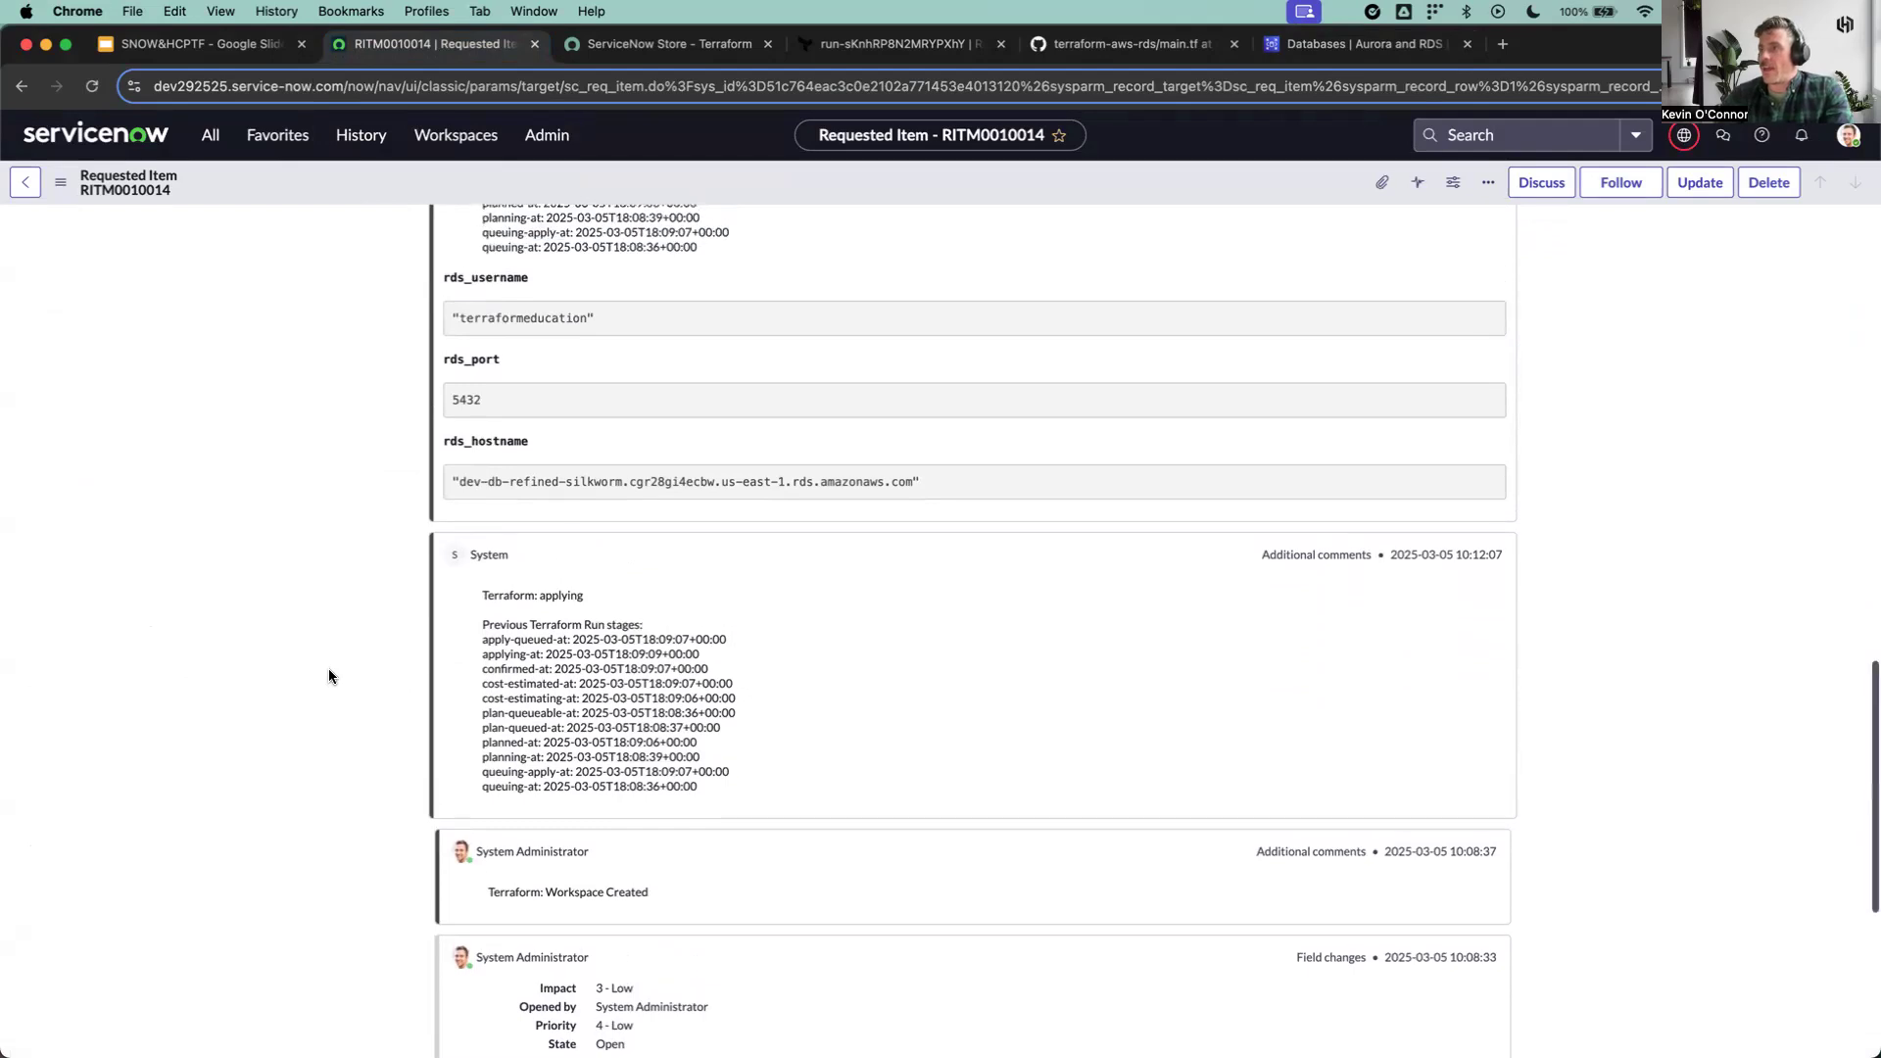
{"action": "scroll", "coordinate": [330, 676], "scroll_direction": "up", "scroll_amount": 2}
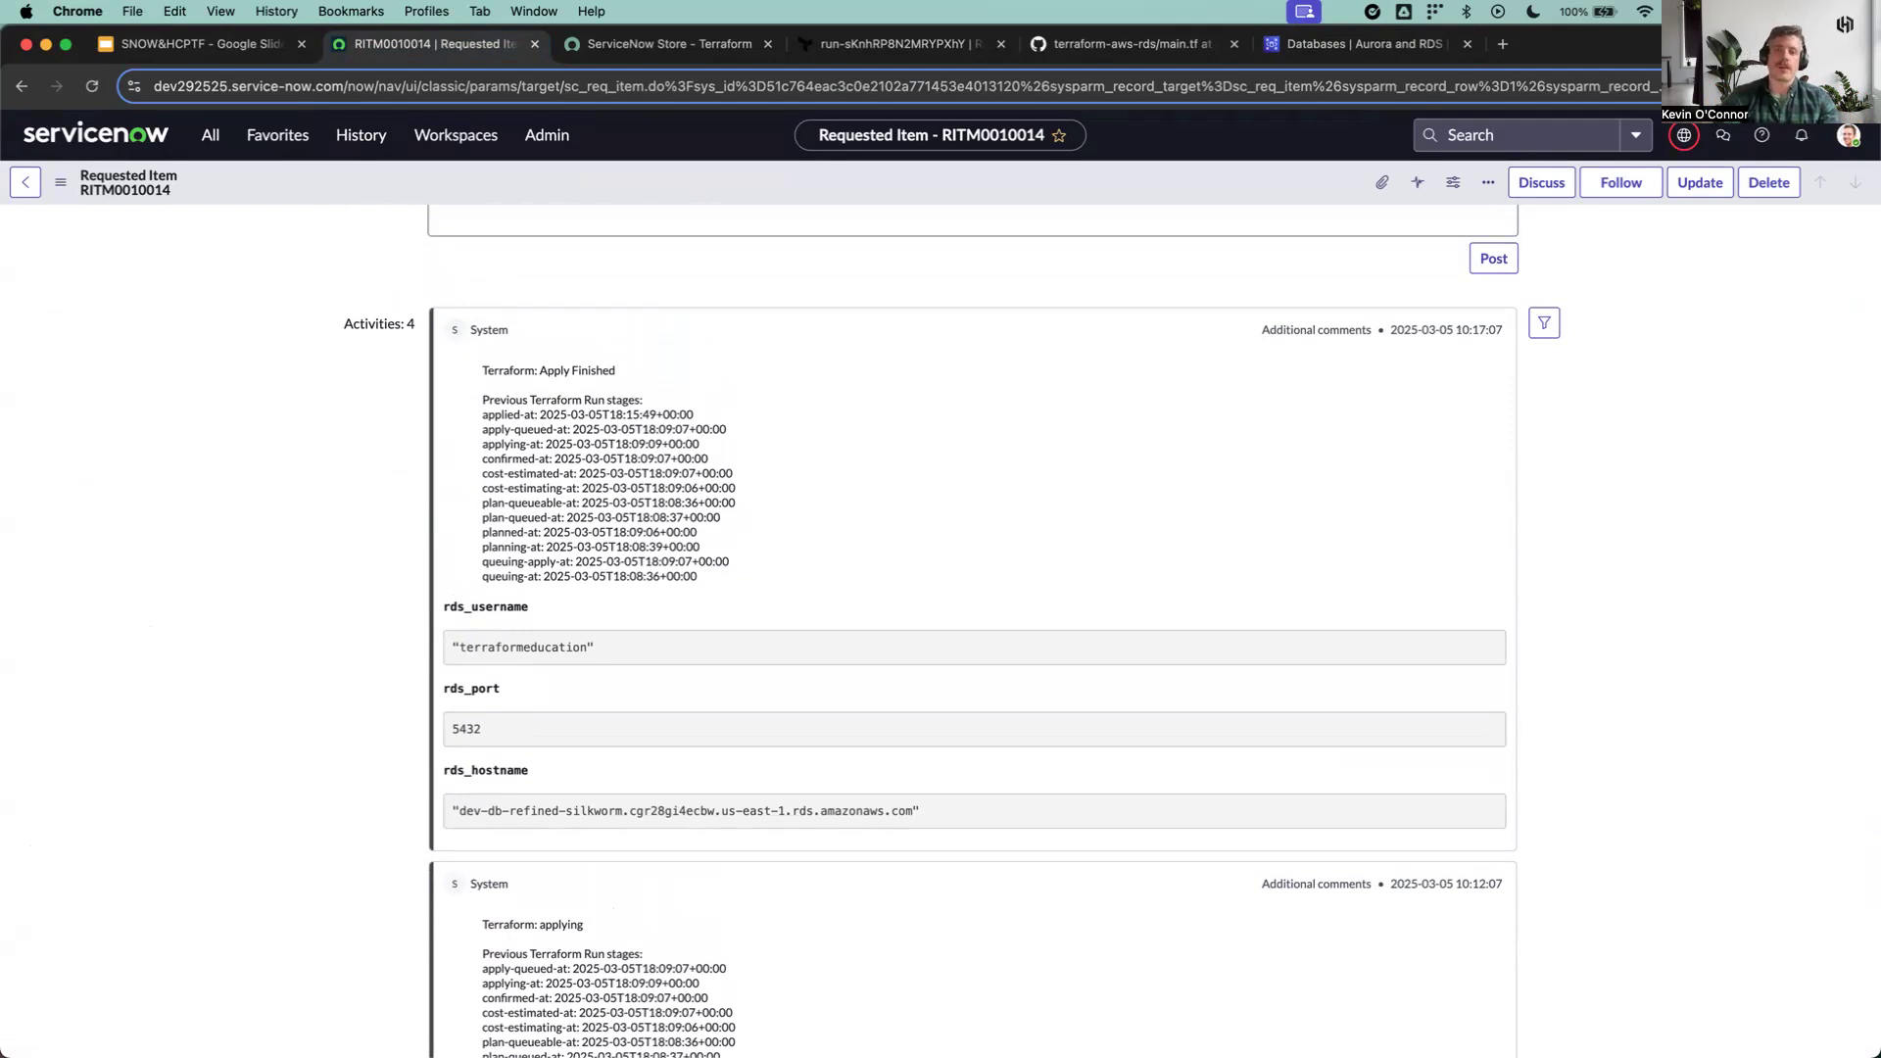
Step: Switch to the SNOW&HCPTF presentation in Google Slides to show the self-service enablement diagram
{"action": "left_click", "coordinate": [227, 43]}
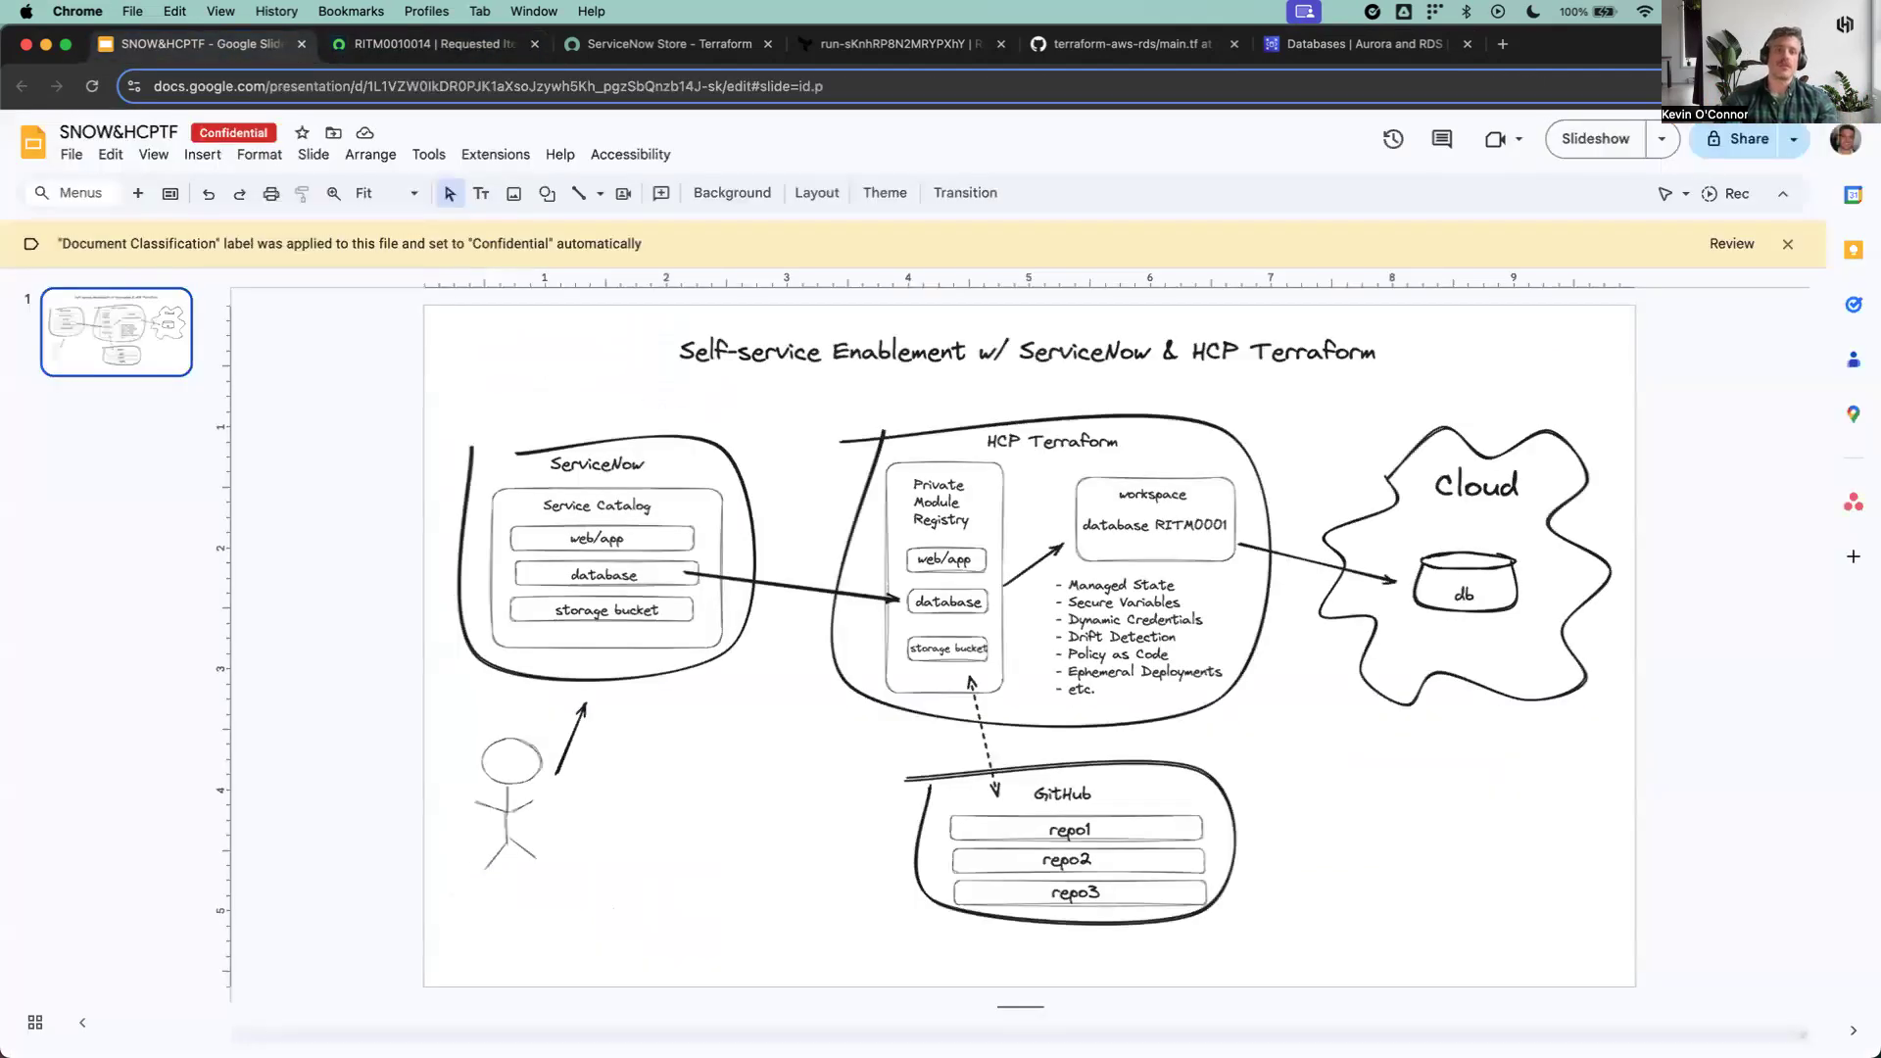